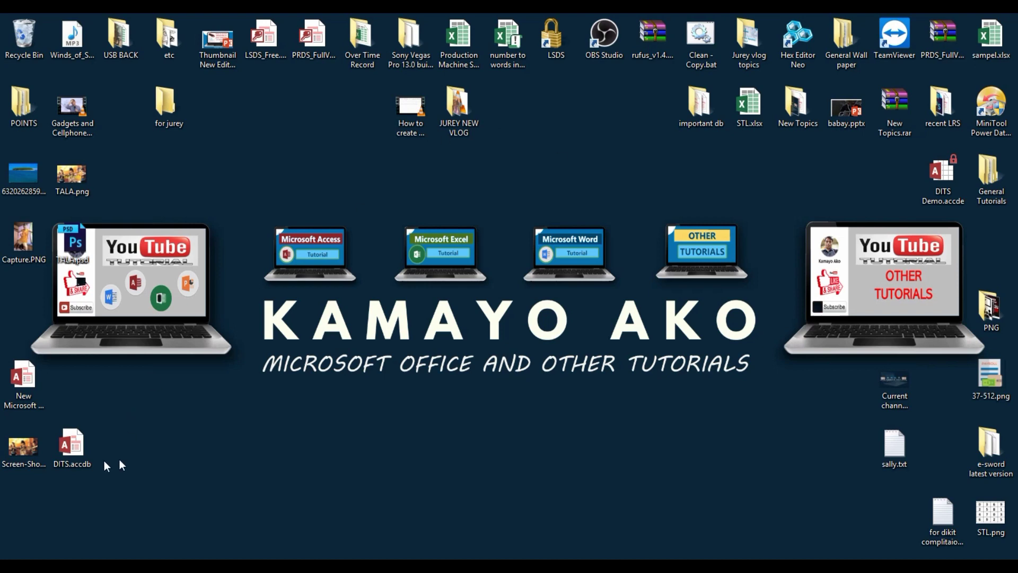
Drag the DITS.accdb icon from the desktop's left edge to the lower centre.
drag(74, 449, 429, 419)
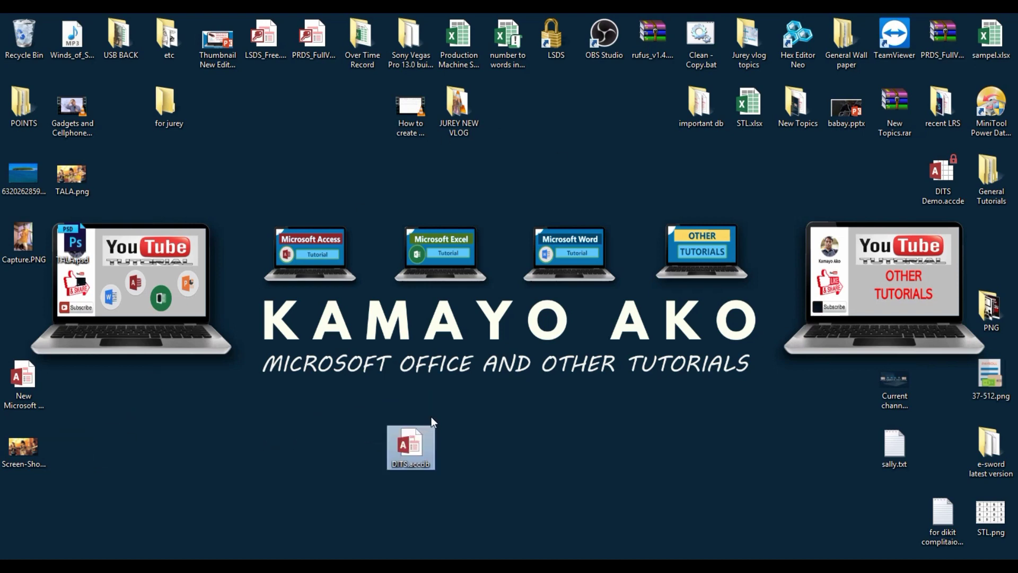
double_click(410, 449)
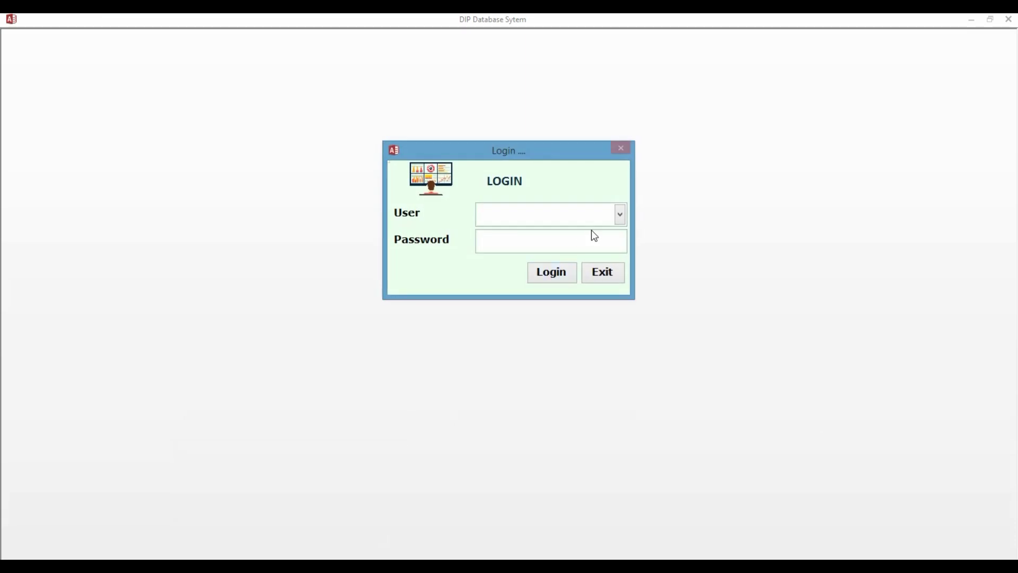
click(620, 214)
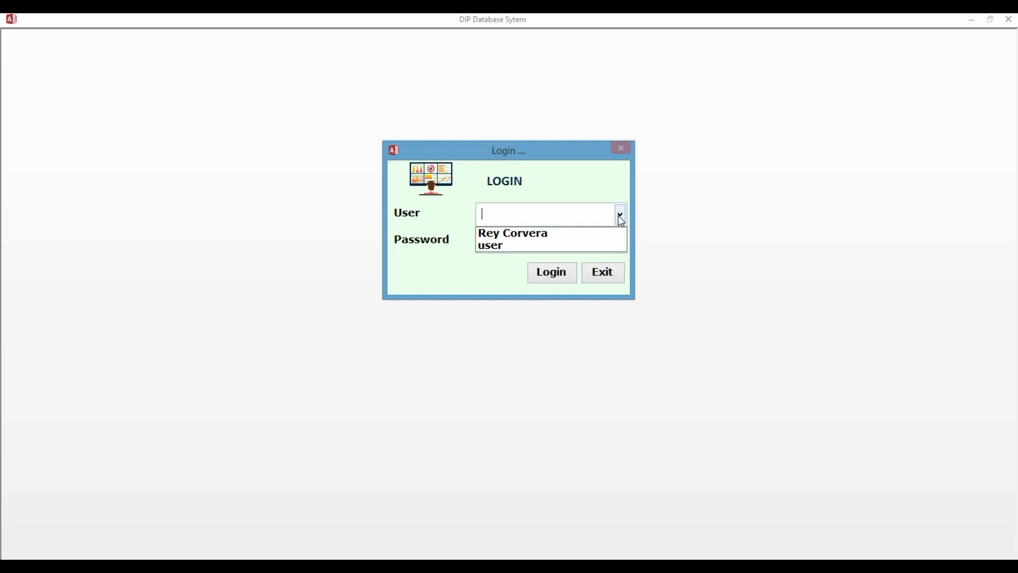
click(532, 236)
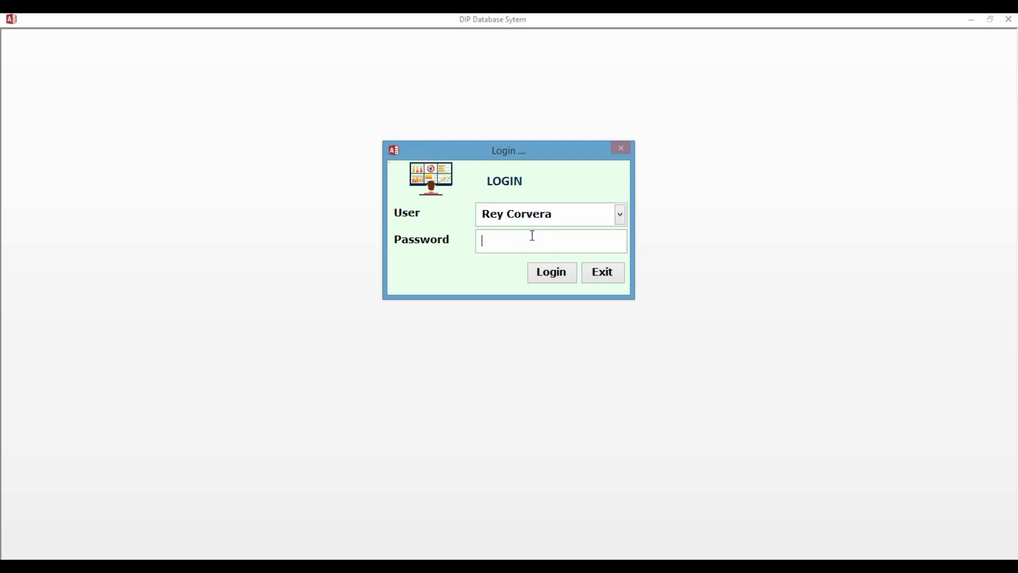
click(541, 274)
click(535, 339)
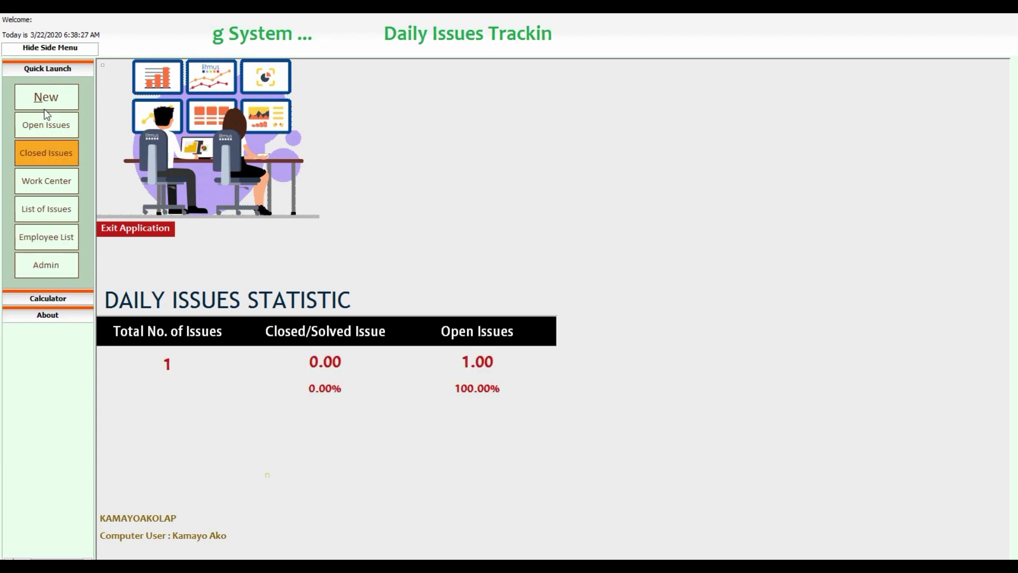
click(122, 232)
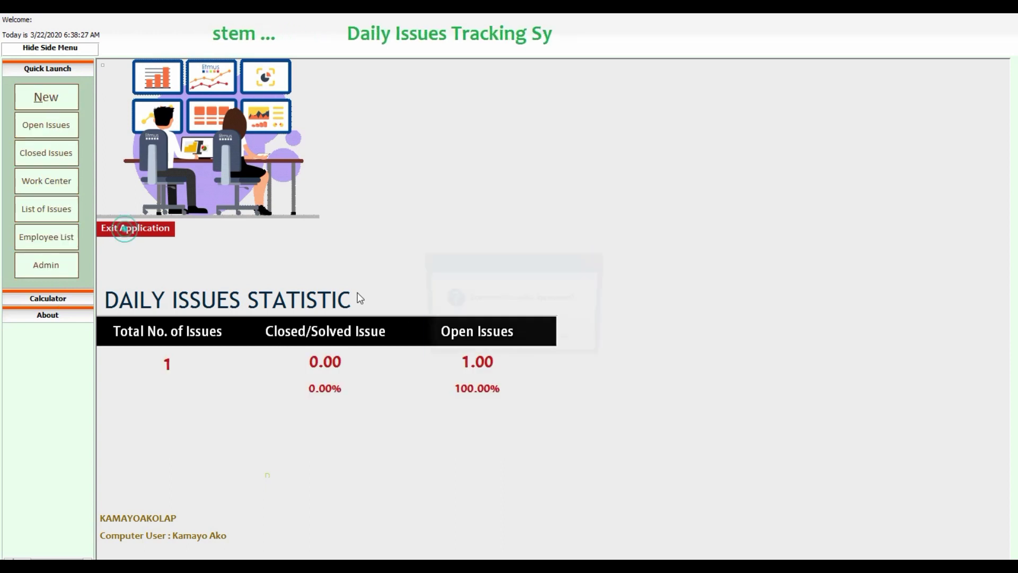
click(498, 346)
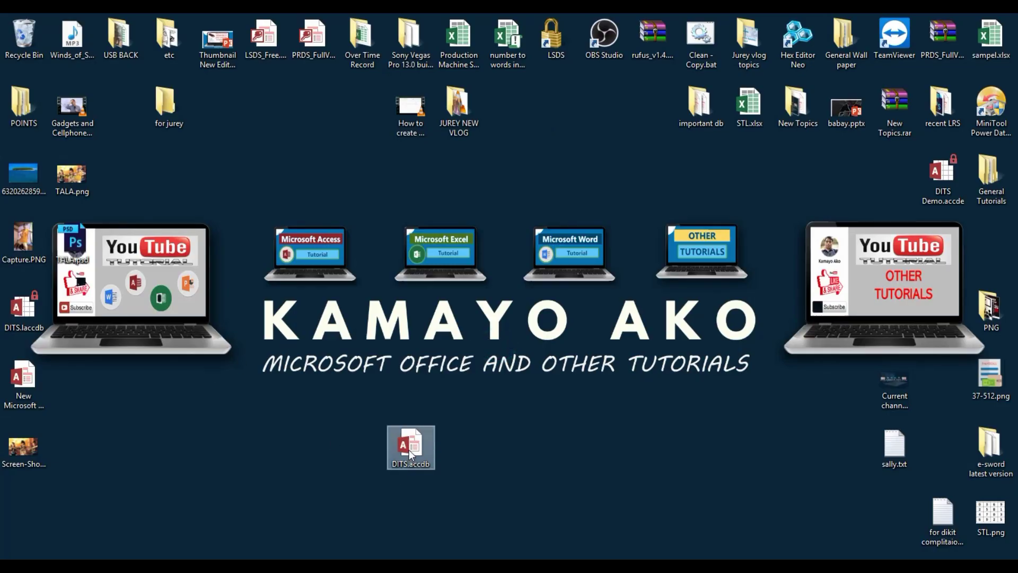
double_click(410, 446)
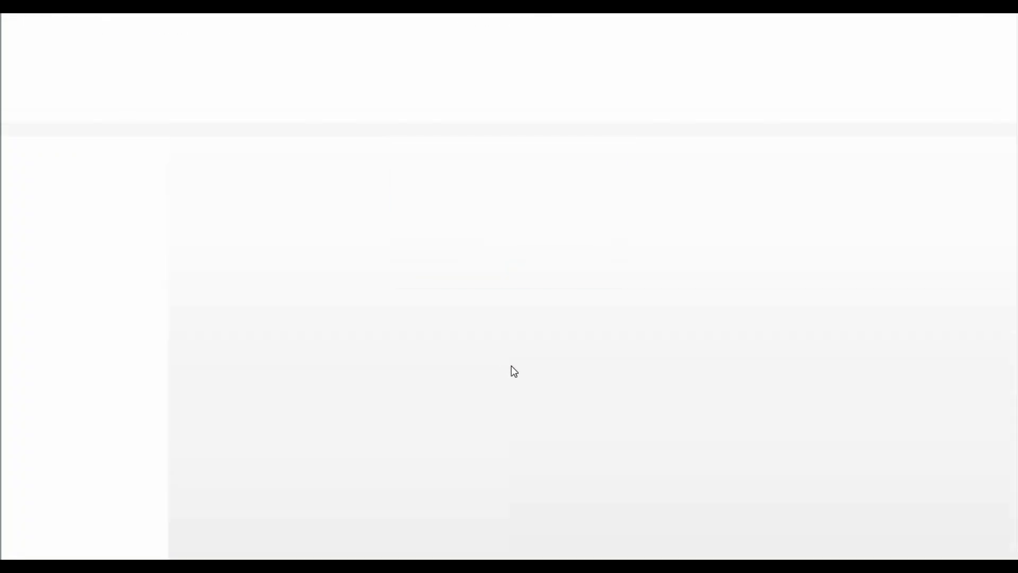
click(621, 215)
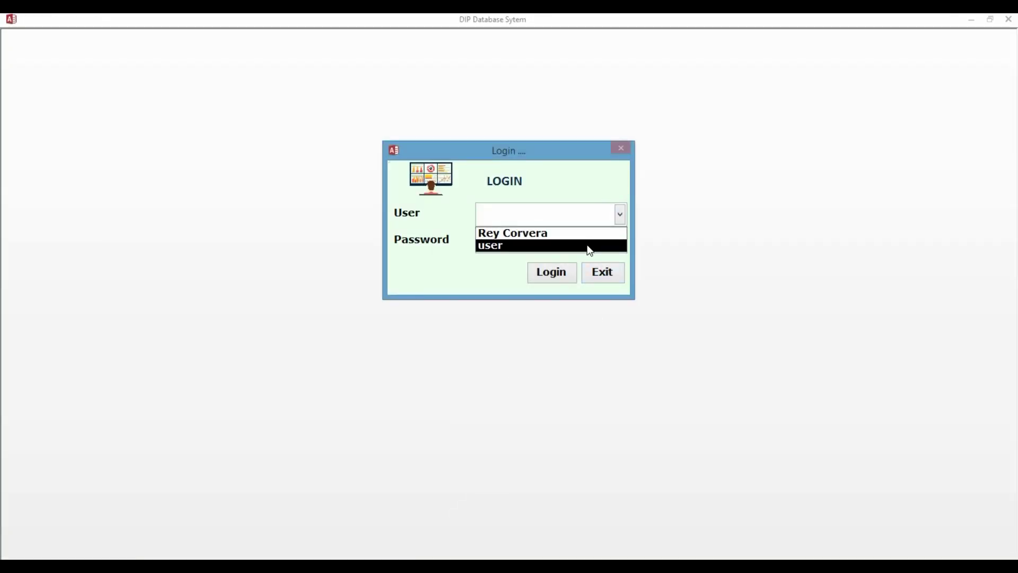
click(586, 245)
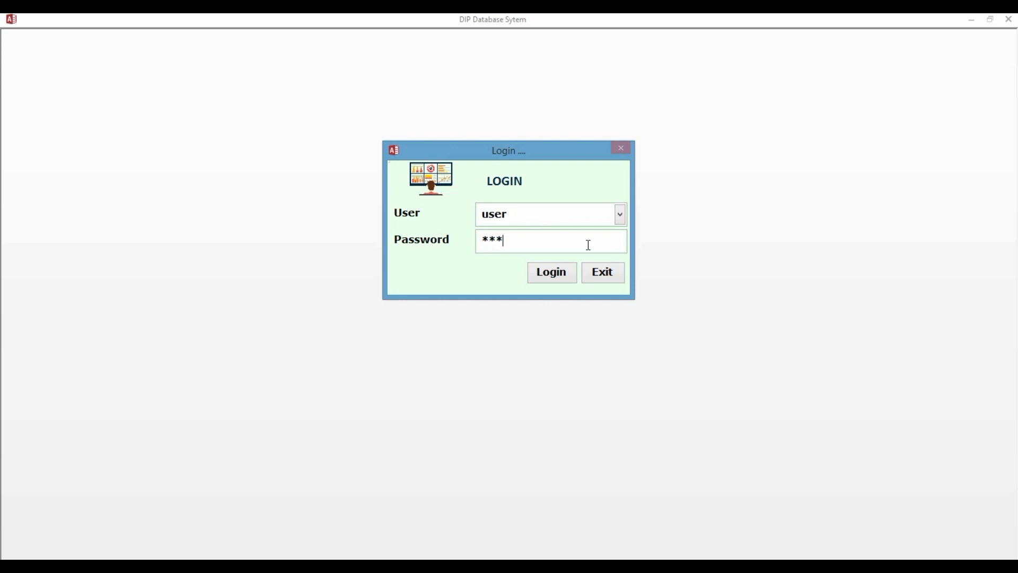
click(549, 280)
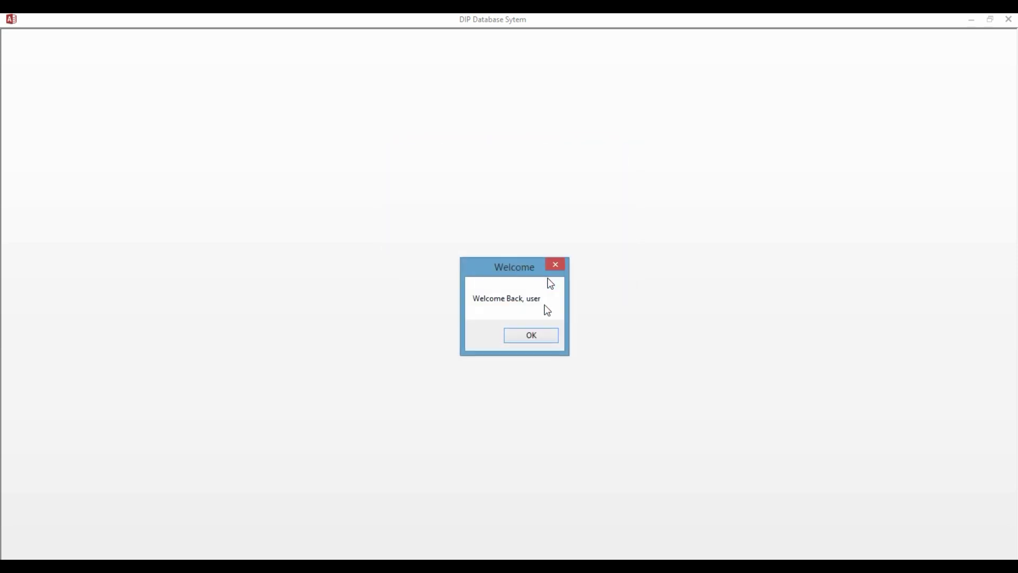
click(537, 341)
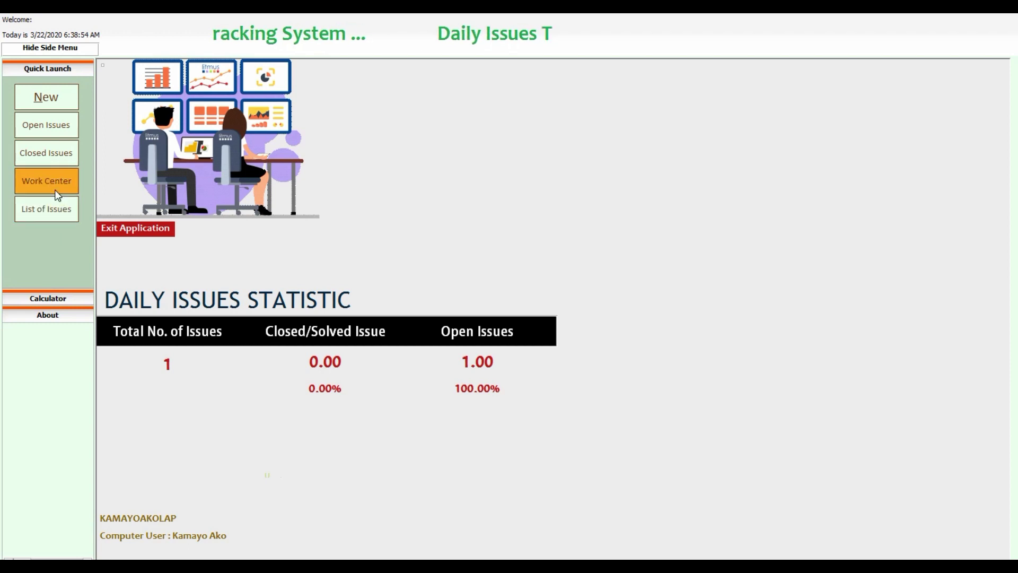
click(139, 229)
click(503, 342)
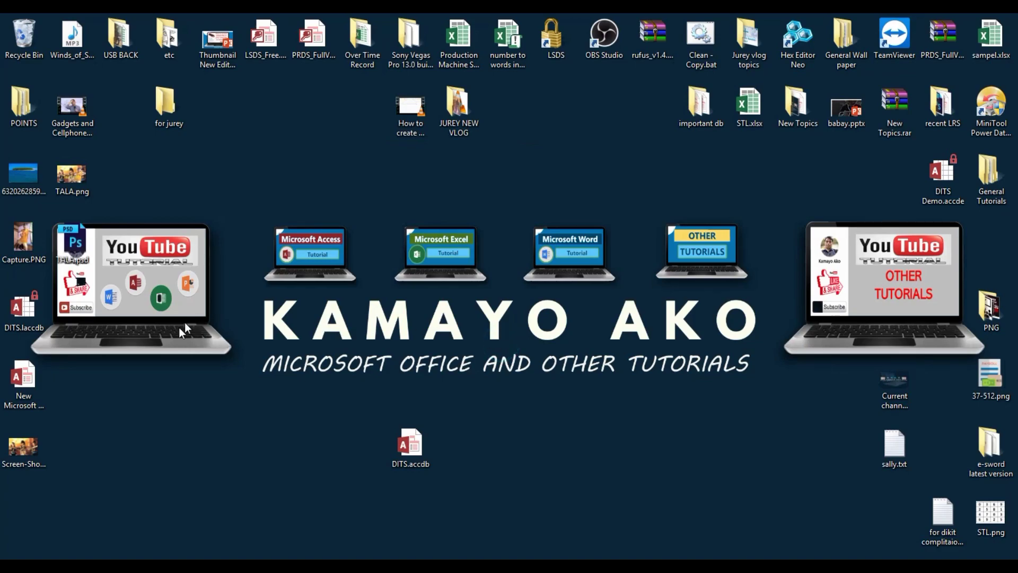
Open DITS.accdb, log in with the first listed account, and reach the dashboard showing 1 issue.
double_click(408, 442)
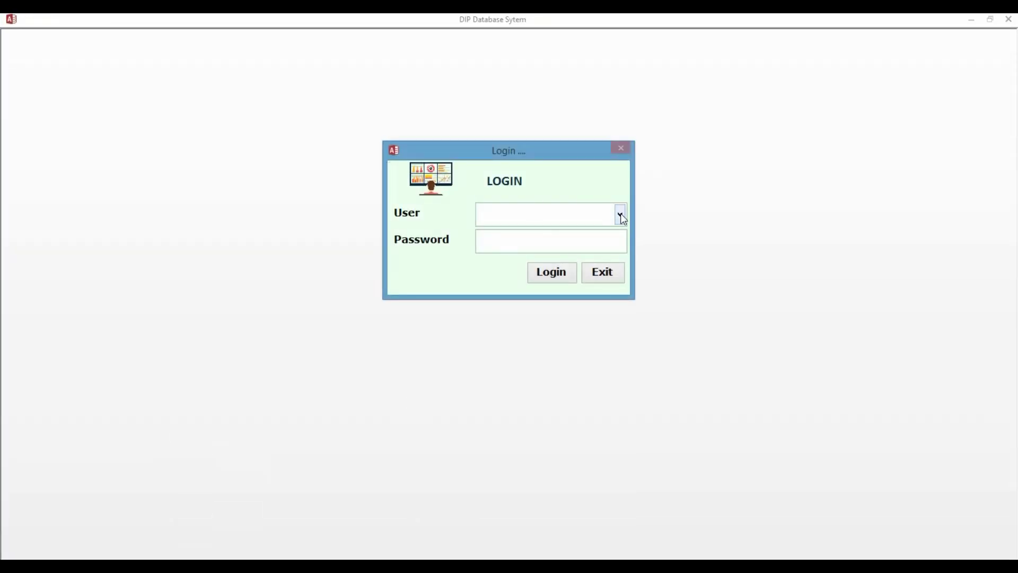
click(621, 214)
click(594, 229)
click(556, 283)
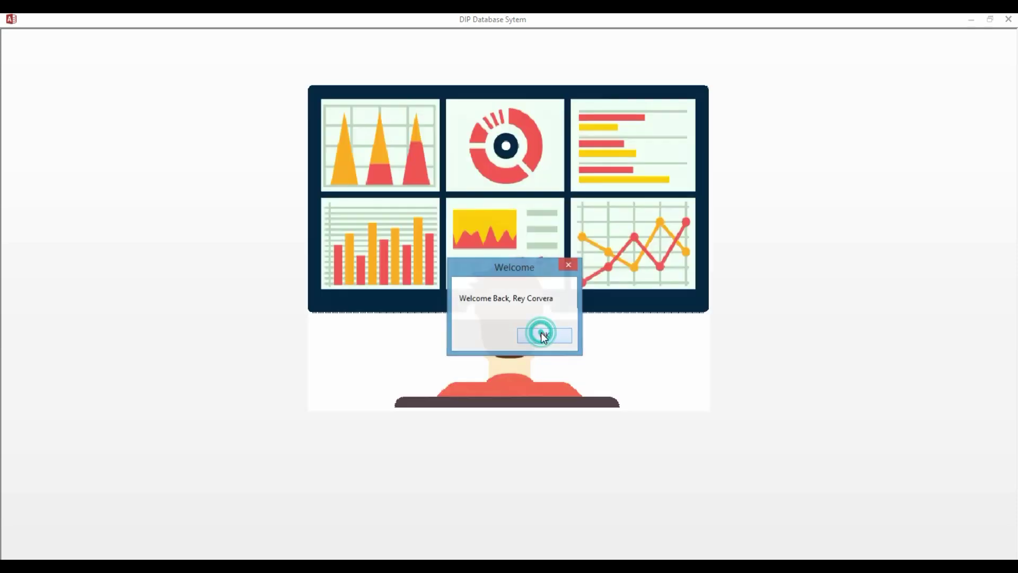
click(542, 334)
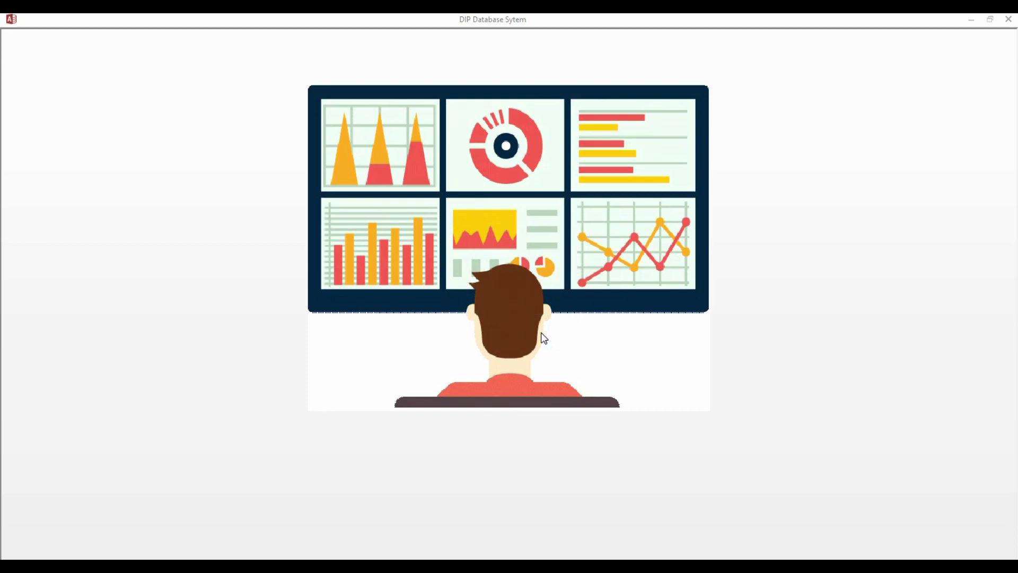
click(544, 338)
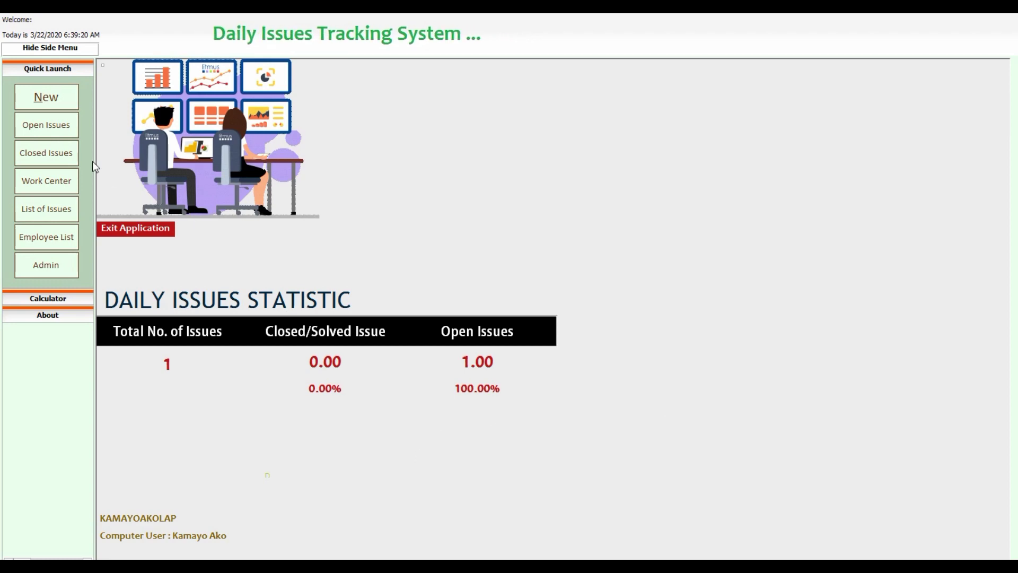
click(56, 128)
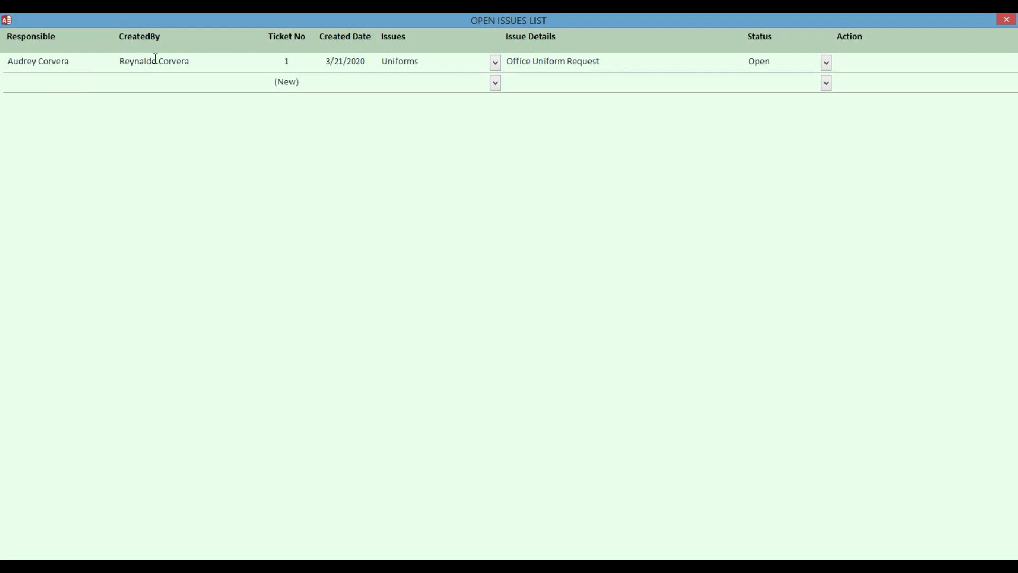
double_click(51, 62)
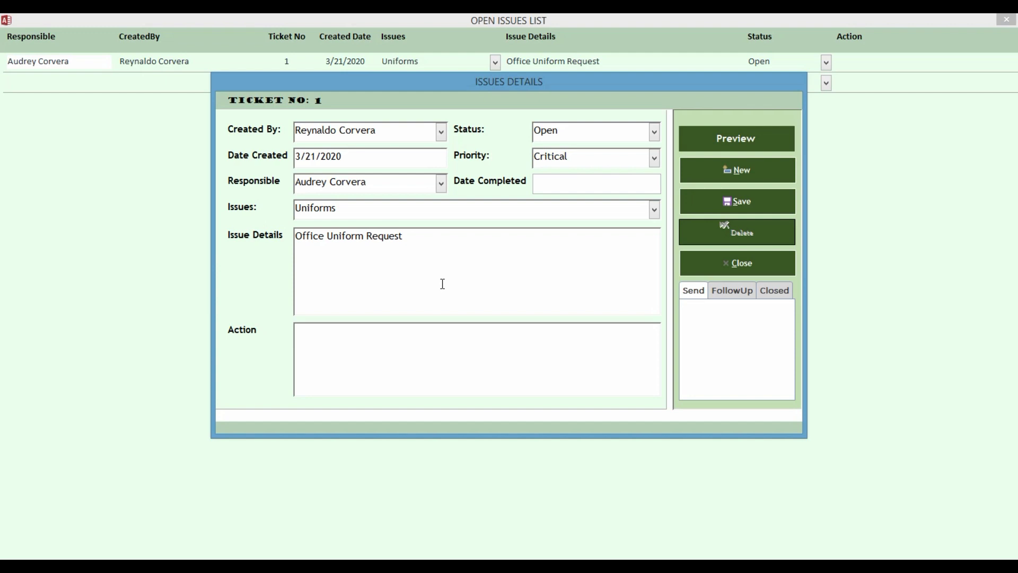
click(759, 260)
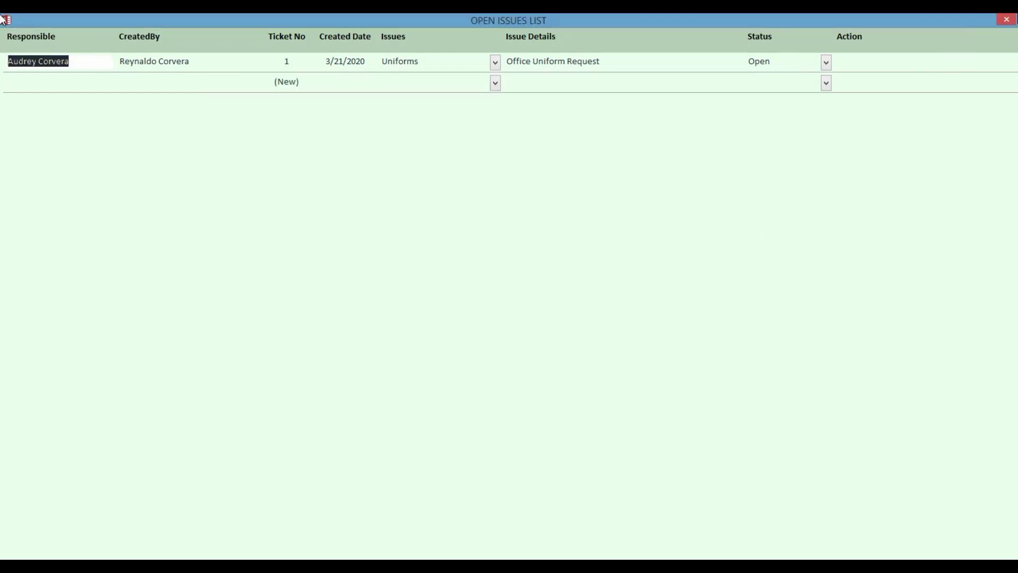
click(1012, 19)
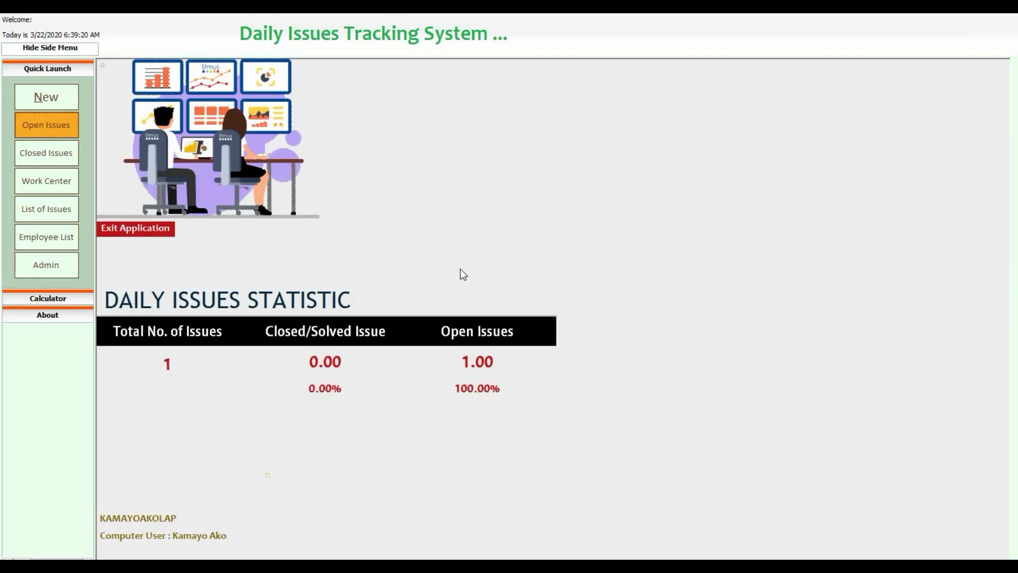
Start a new ticket with a creator, creation date 3/22/2020, and the first listed person as Responsible.
click(36, 100)
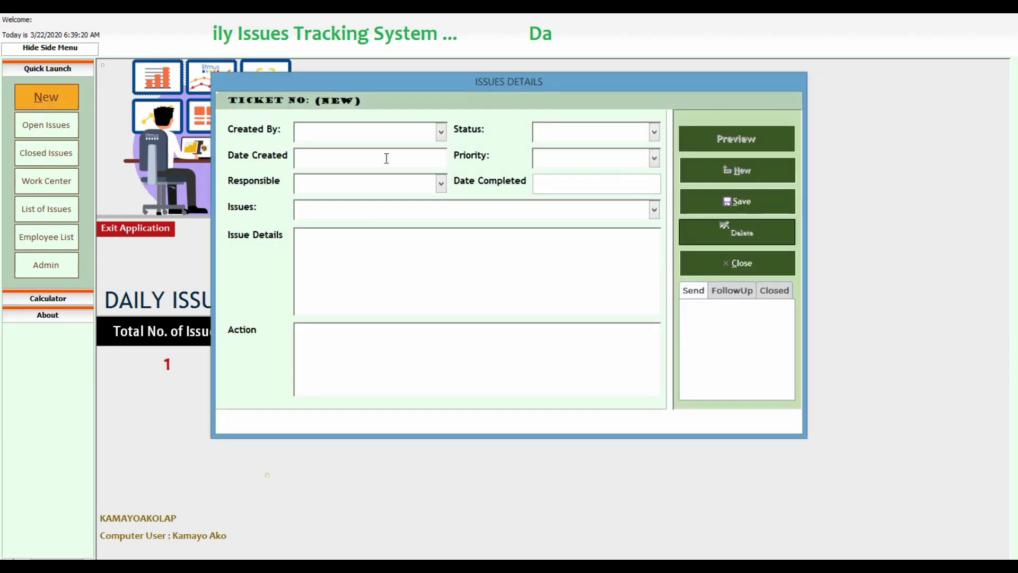
click(441, 133)
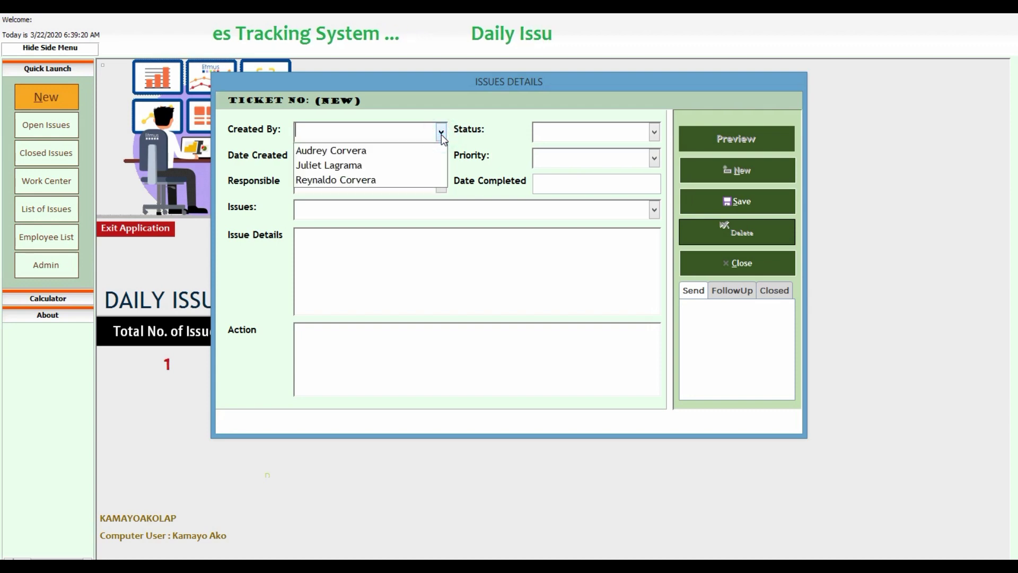
click(383, 181)
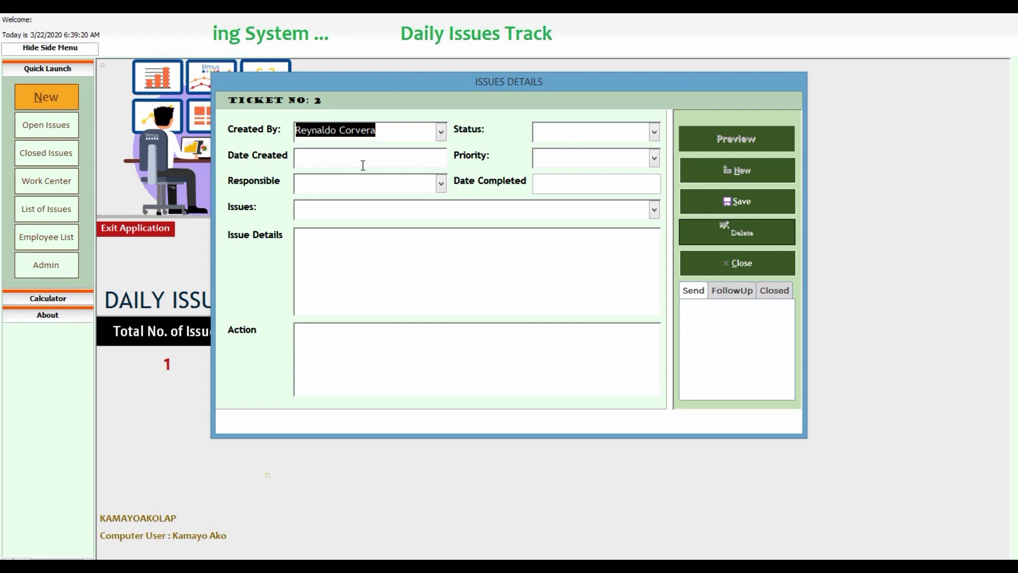
click(375, 155)
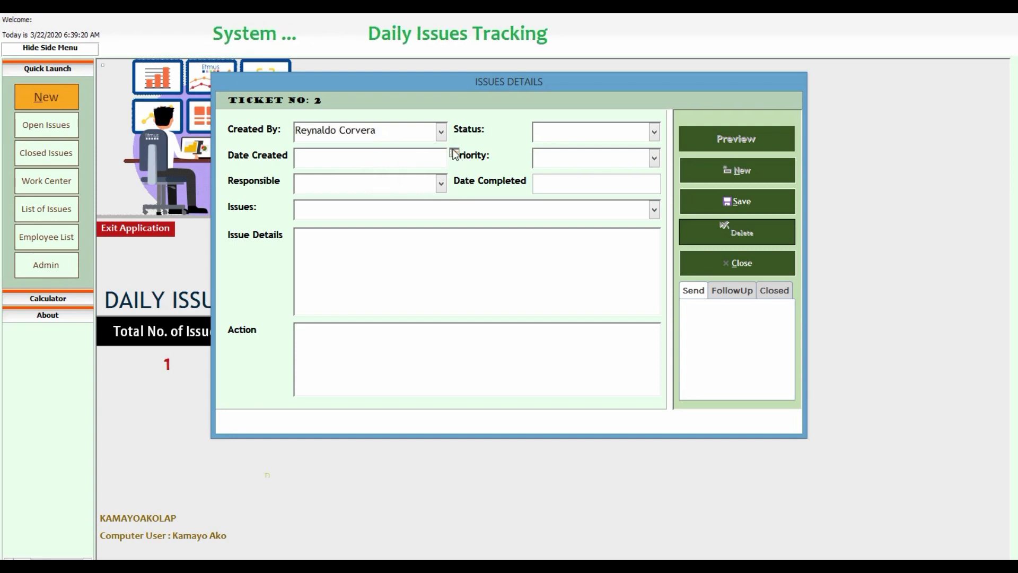
click(455, 154)
click(403, 255)
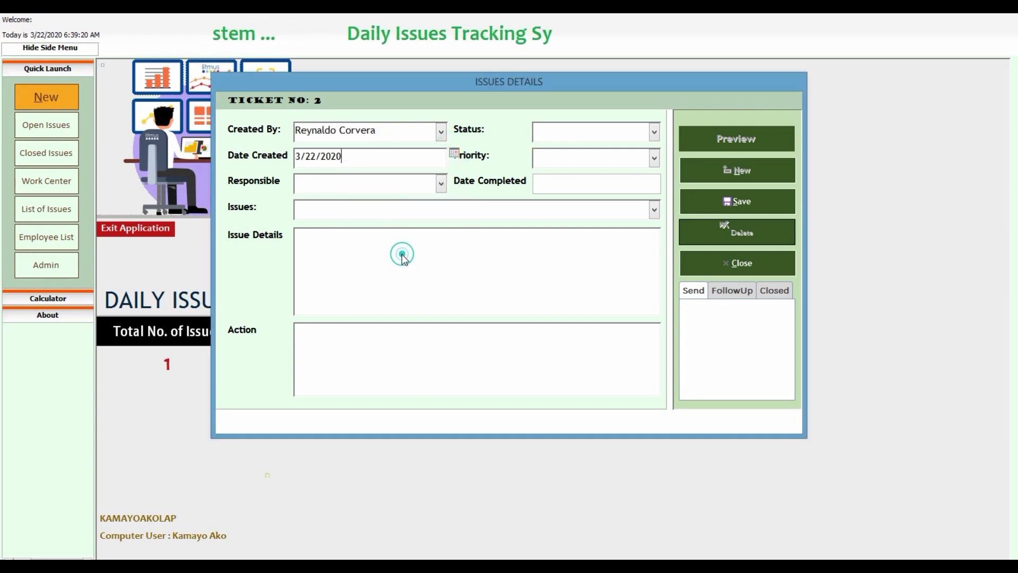
click(440, 183)
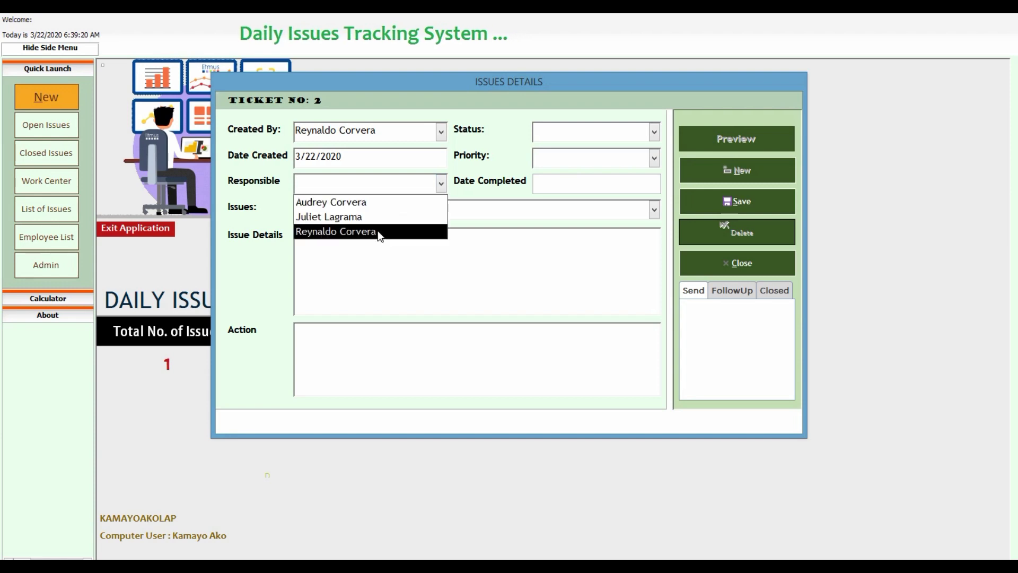
click(370, 203)
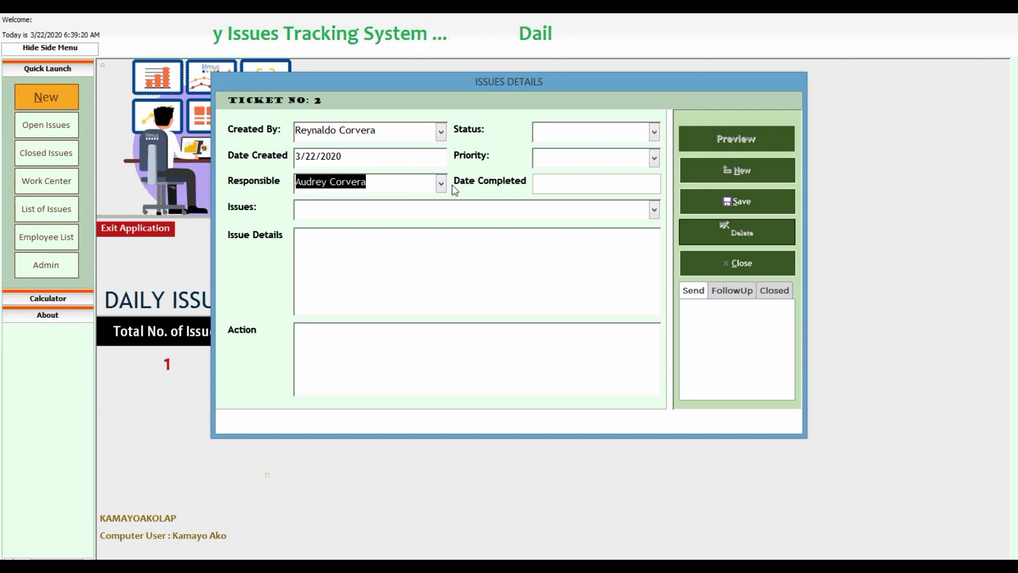
Set the ticket's Status to Open and Priority to High.
click(655, 131)
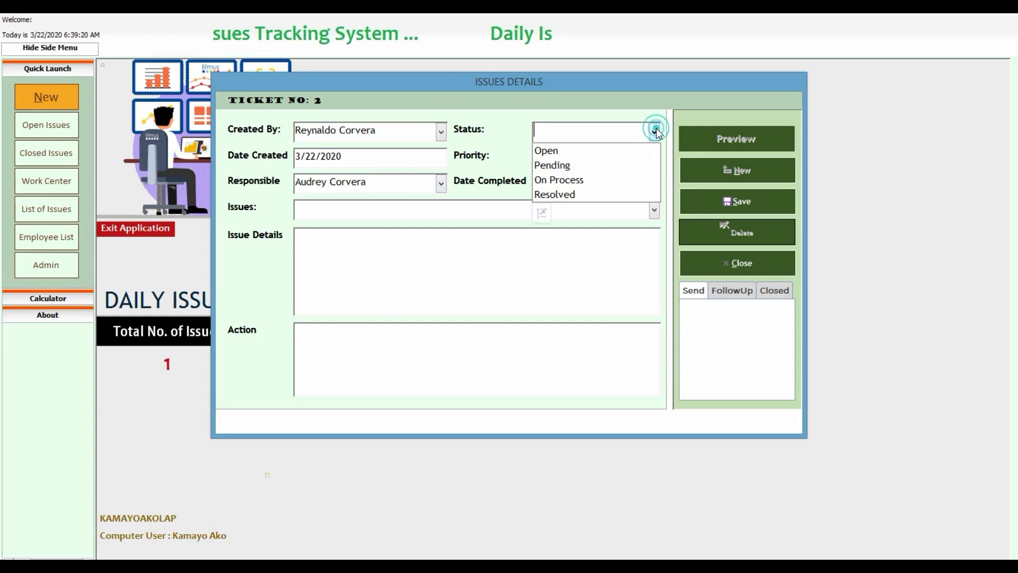
click(601, 152)
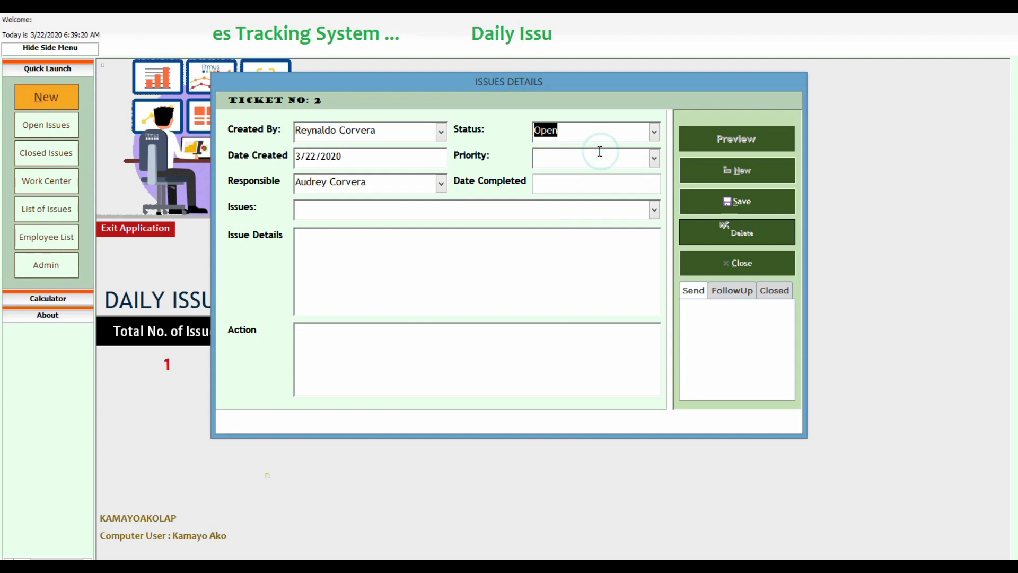
click(655, 158)
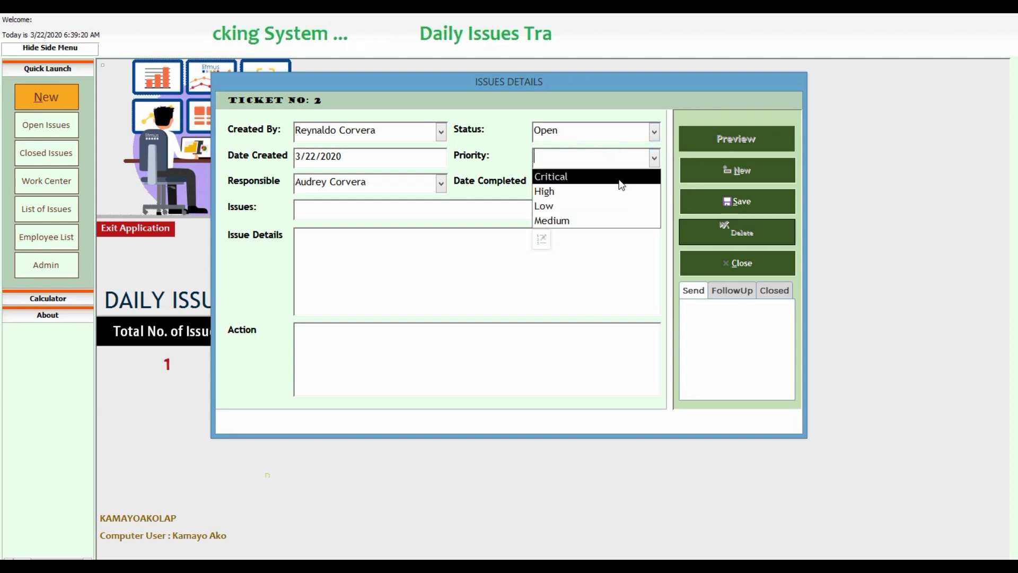
click(582, 196)
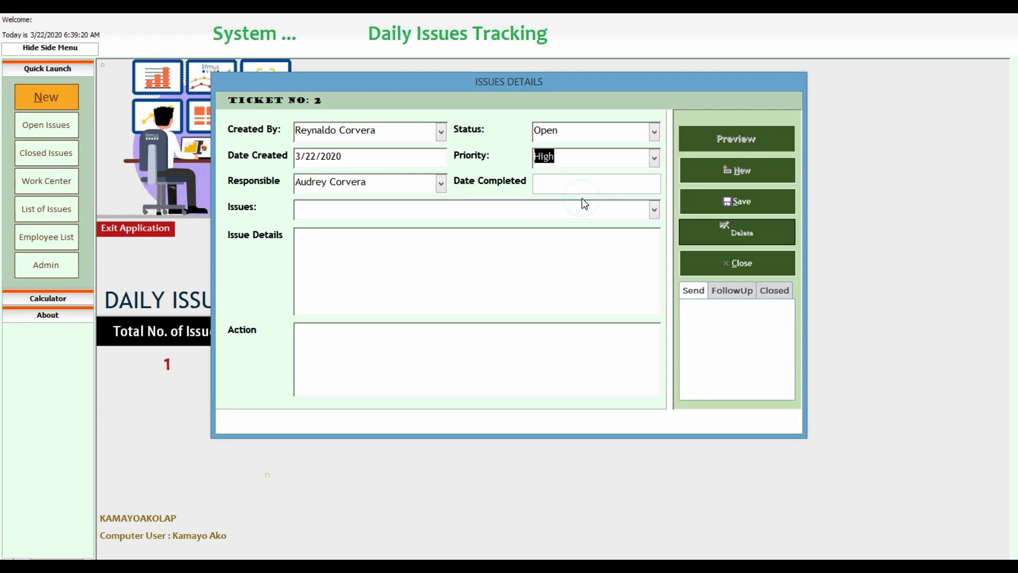
Enter 'Need Aircon Repair' as the ticket's issue, triggering the Not in list prompt.
click(650, 210)
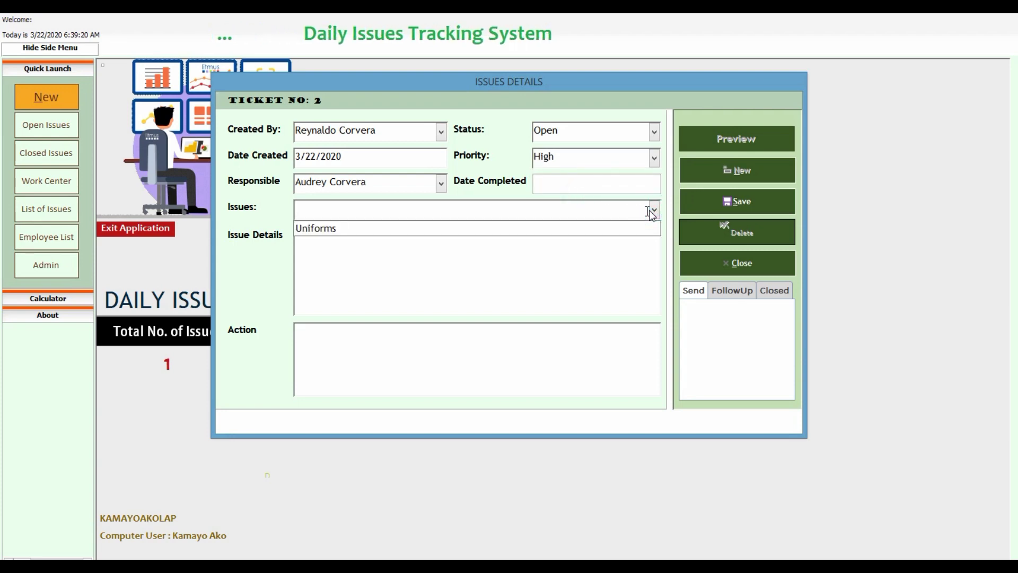
click(421, 211)
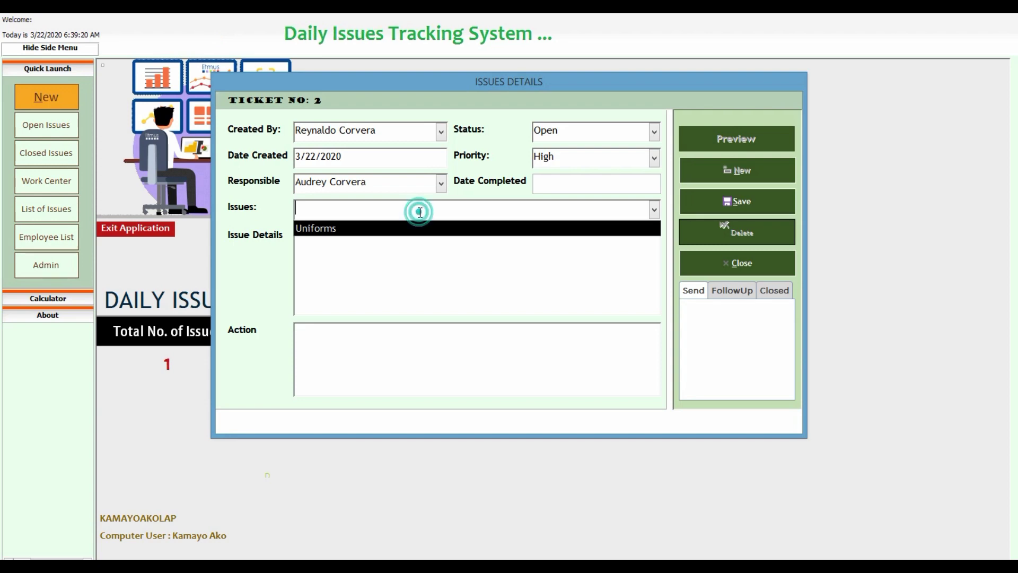
click(422, 209)
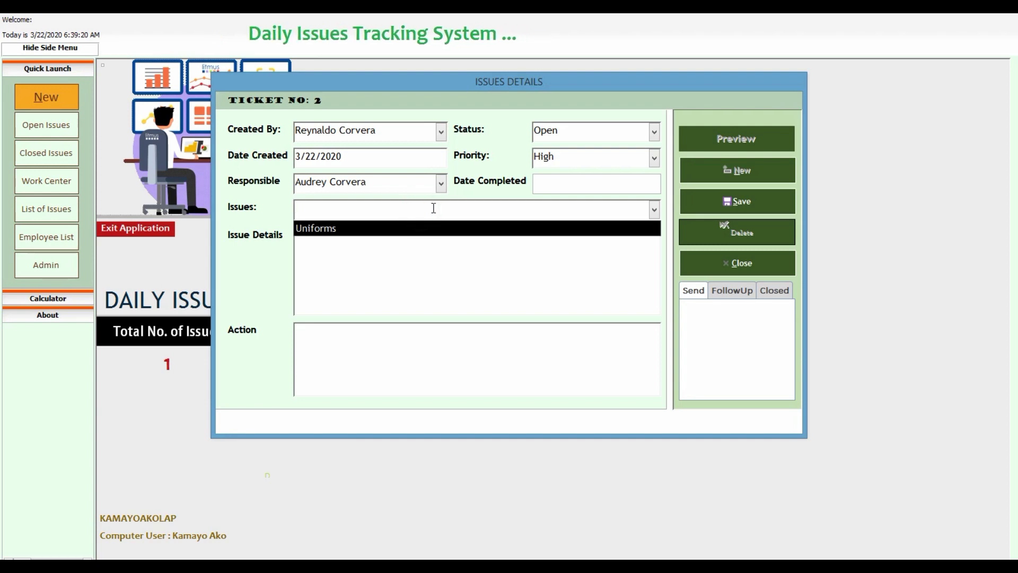
text(Need )
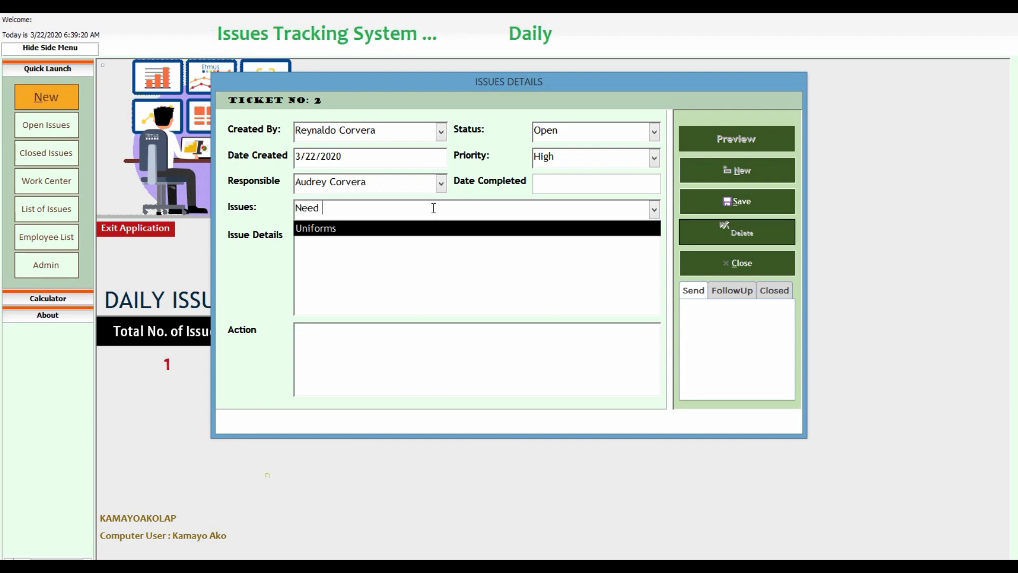
text(Airc)
text(o)
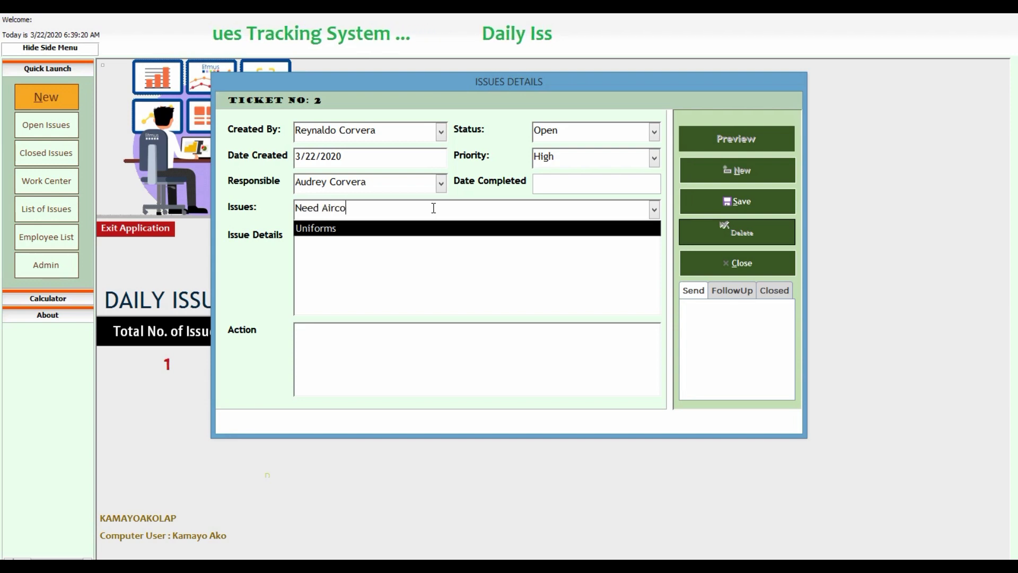
text(n Repair)
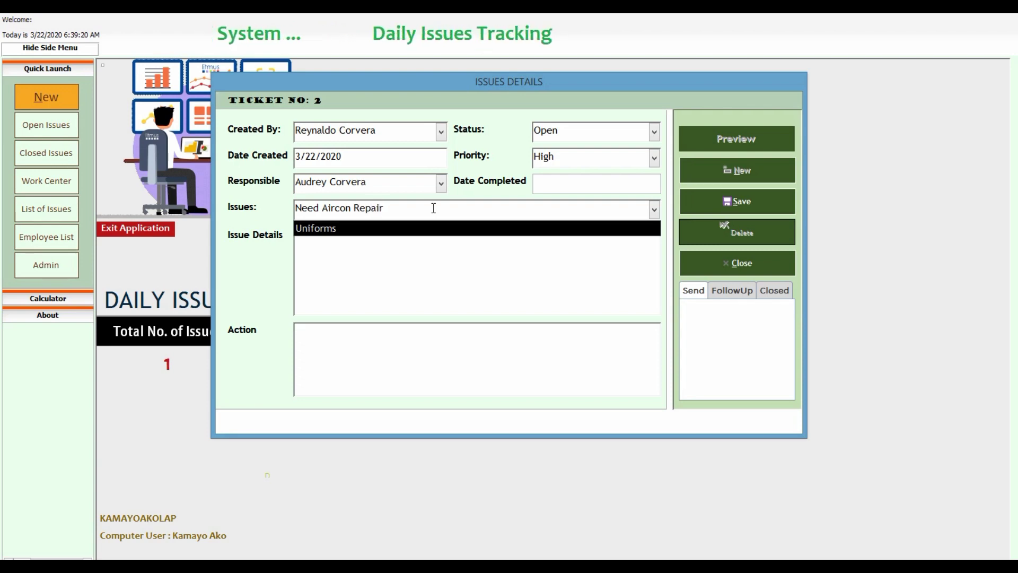
key(Tab)
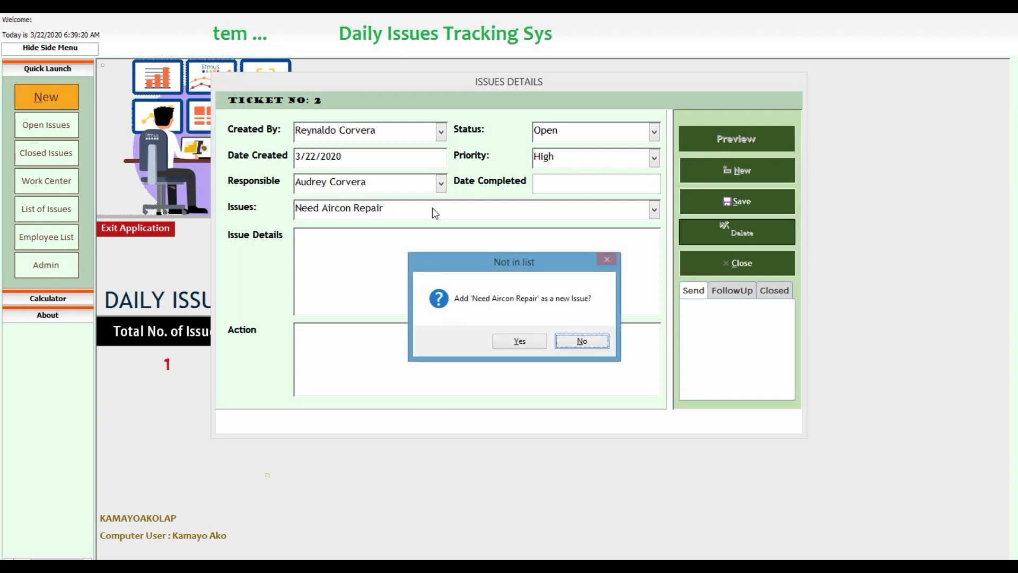
Accept adding 'Need Aircon Repair' as a new issue and confirm it appears in the issues list.
drag(469, 271, 452, 217)
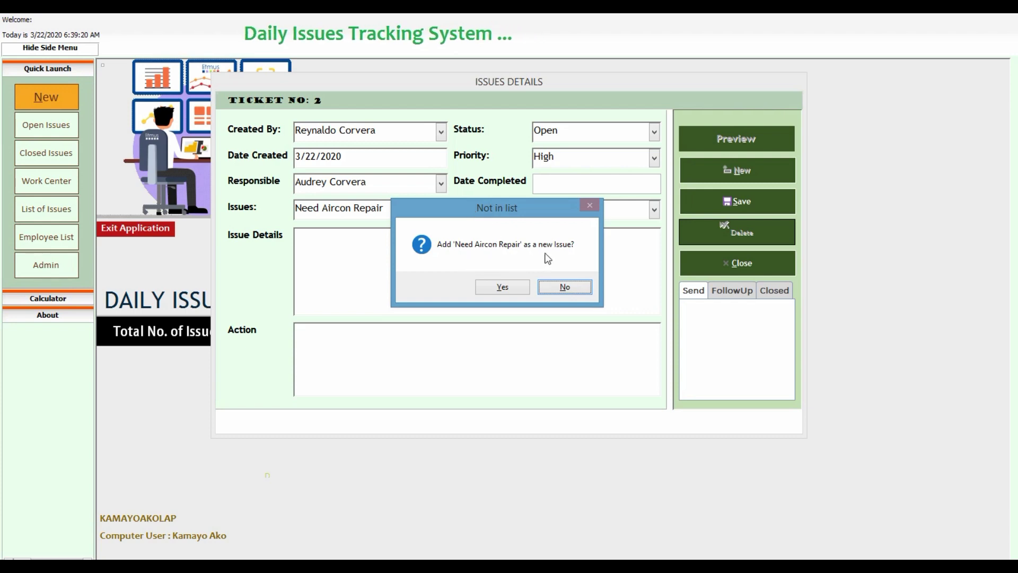
click(502, 287)
click(491, 267)
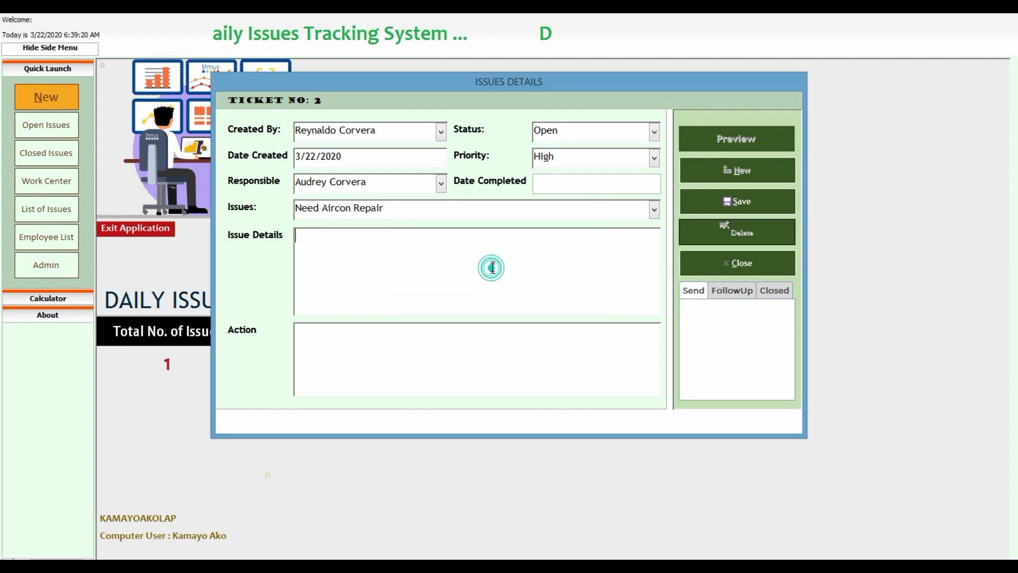
click(655, 210)
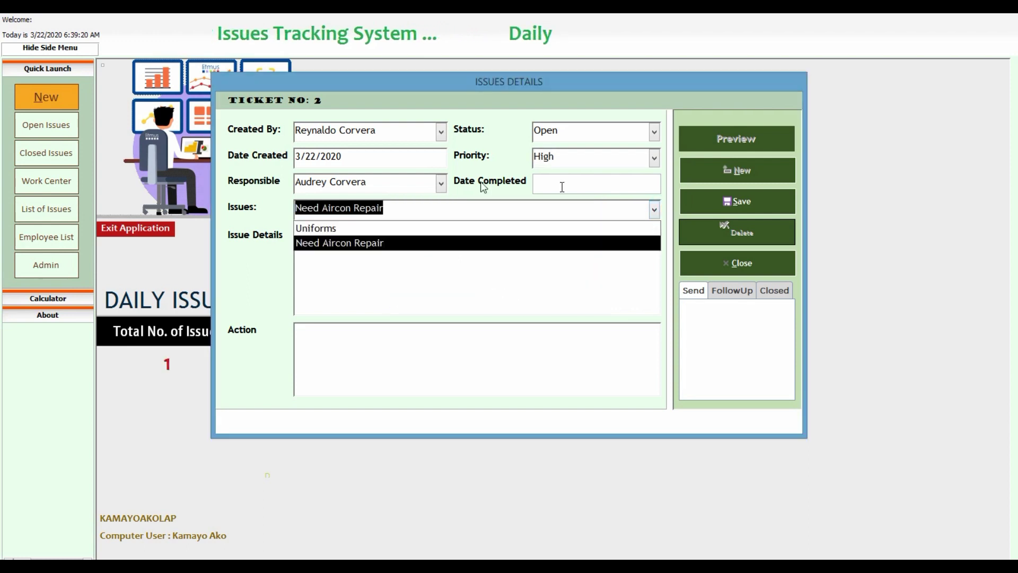
click(387, 264)
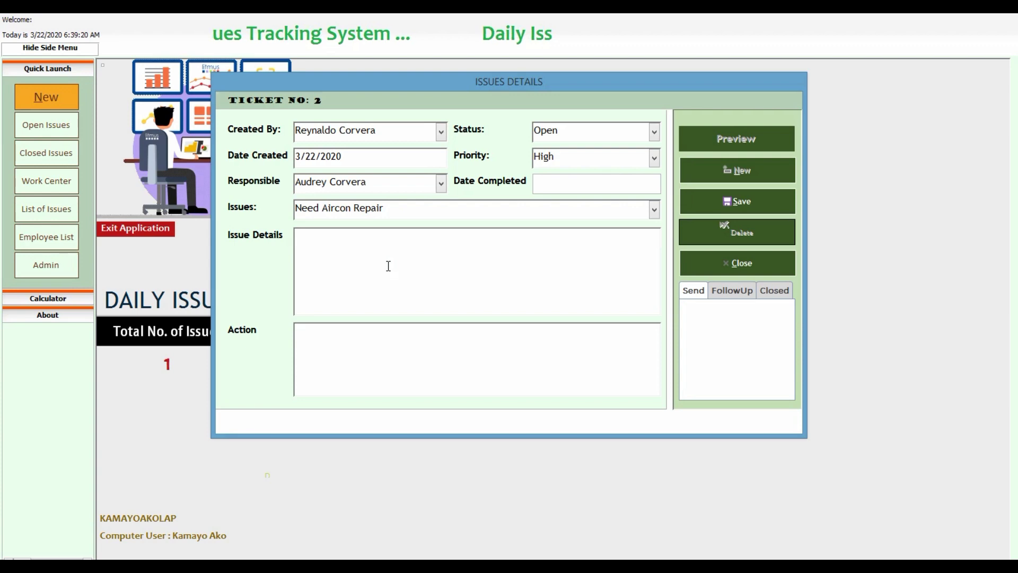
Enter 'We need a new aircon' as the issue details and save ticket 2.
text(We)
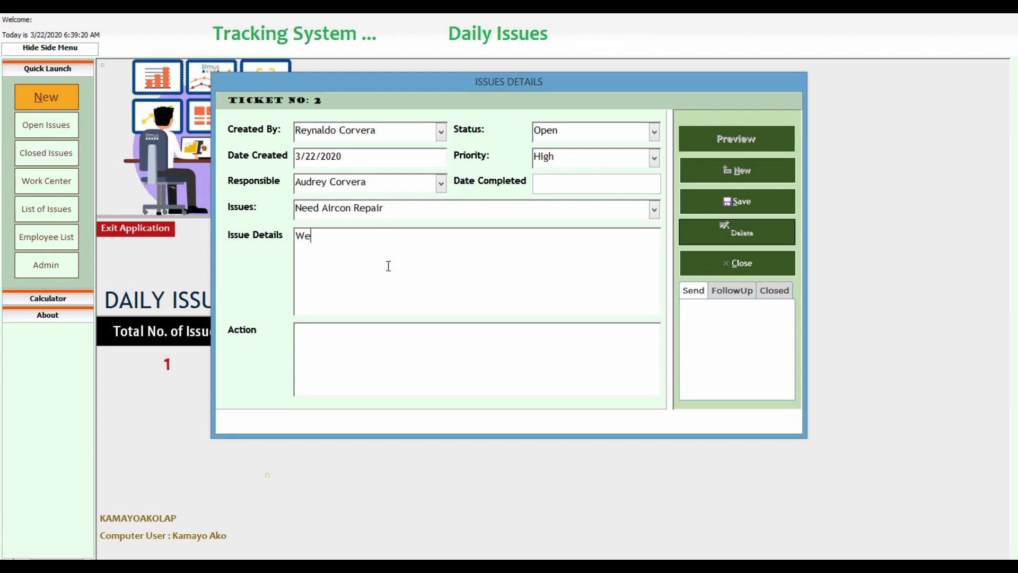
text( need )
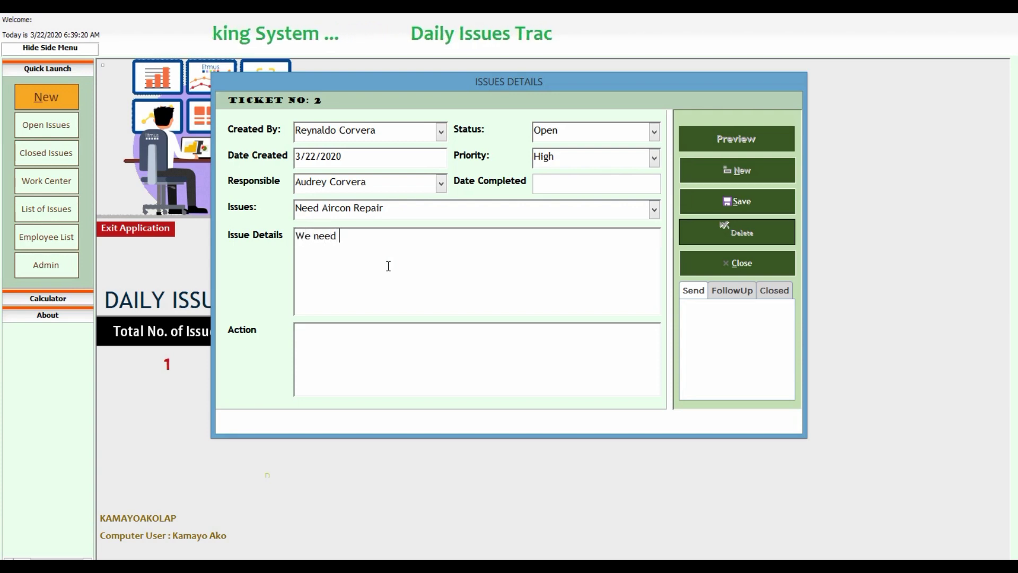
text(a new)
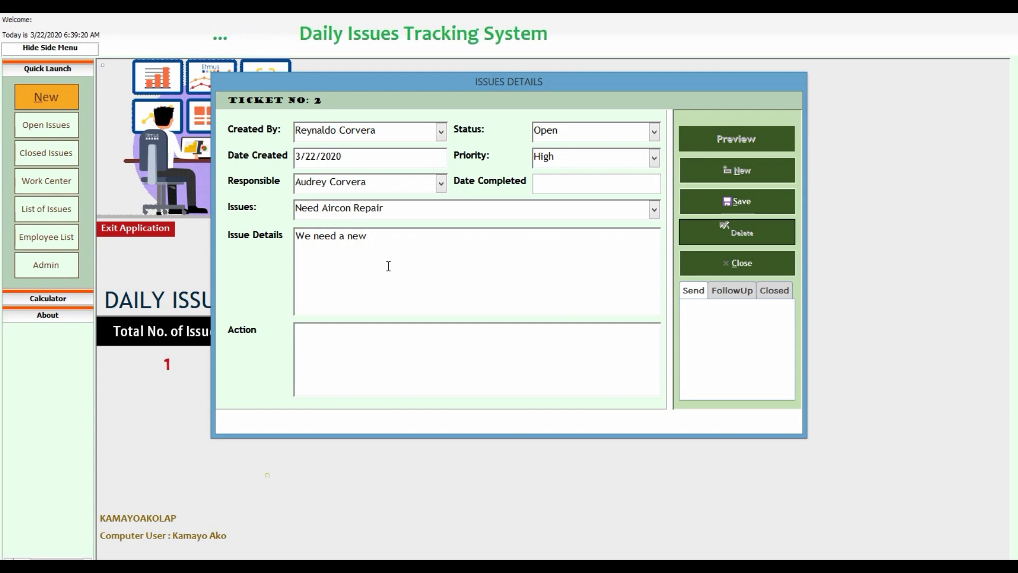
text( aircon)
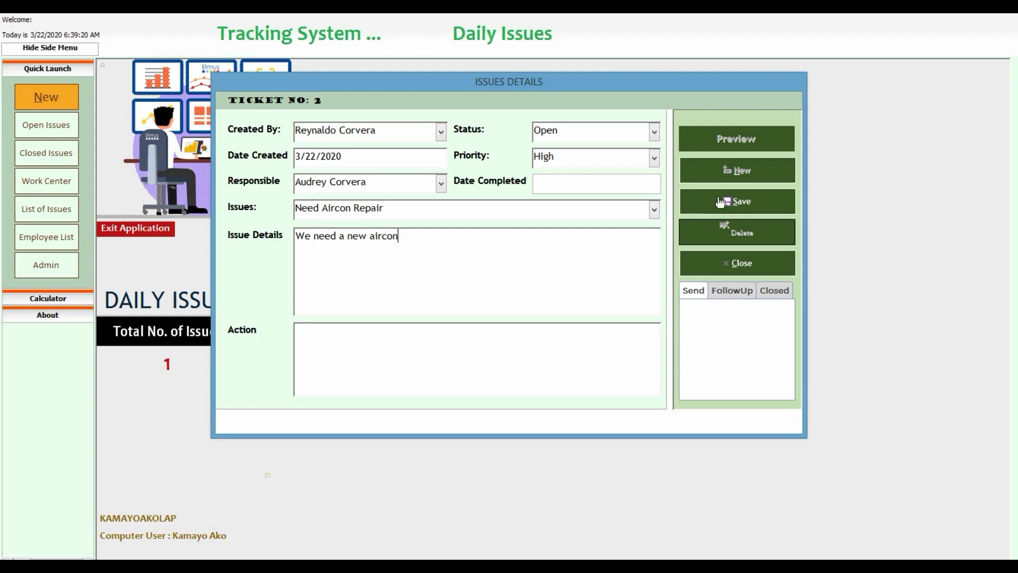
click(742, 204)
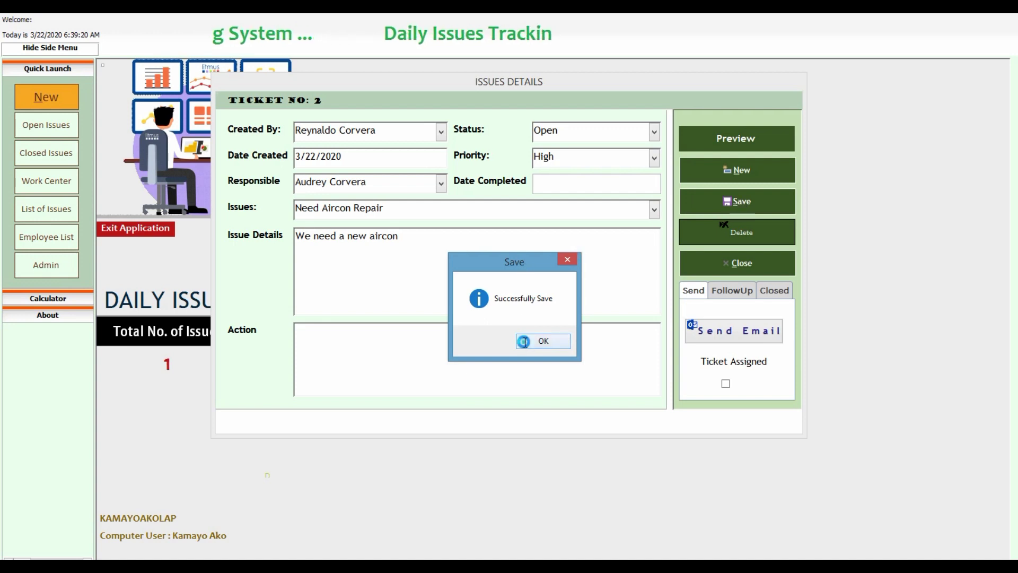
click(541, 341)
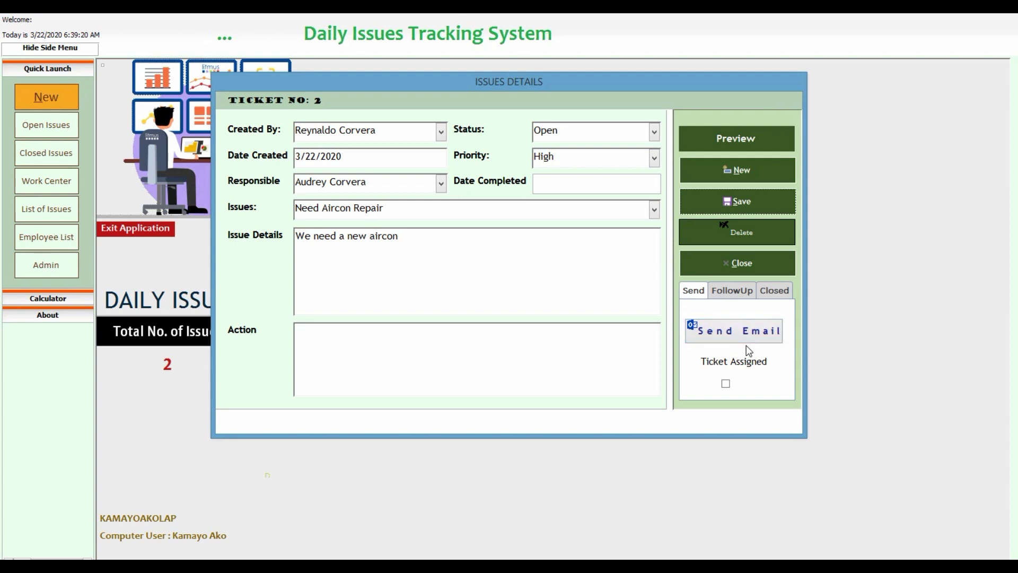
Review ticket 2's issue details and Responsible field, then generate its Outlook email with the PDF report.
click(447, 245)
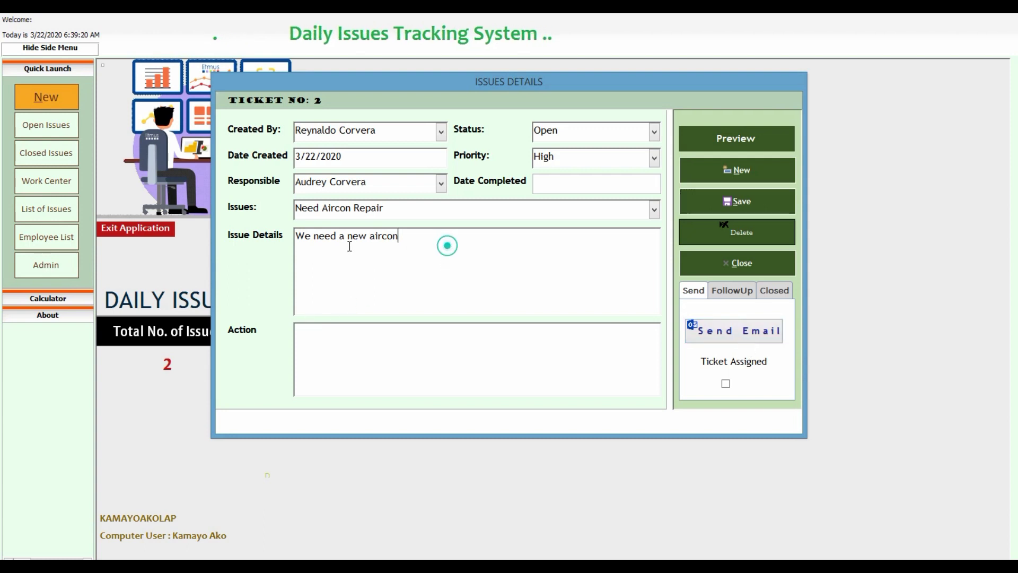
key(ctrl+a)
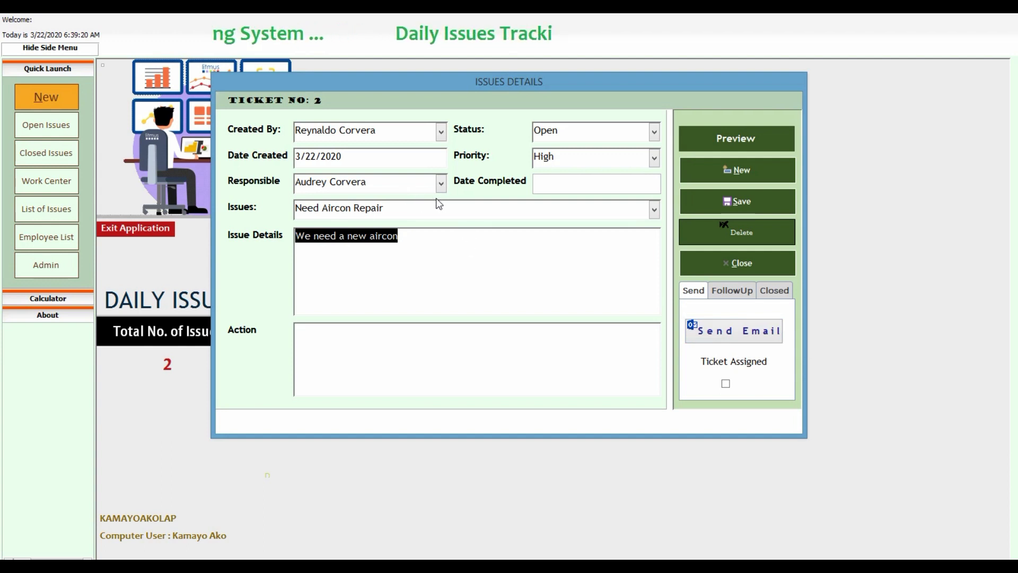
click(398, 182)
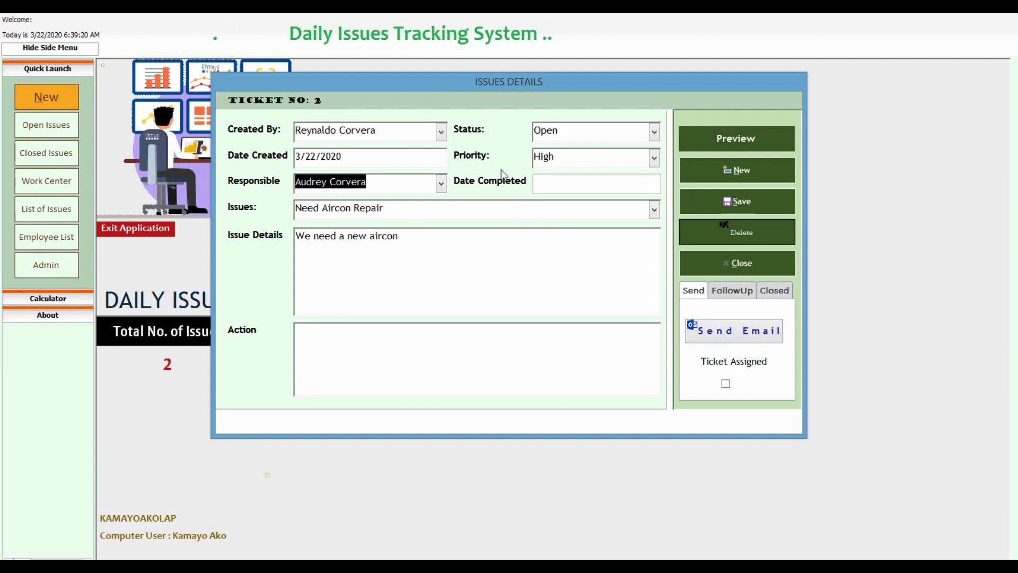
click(729, 337)
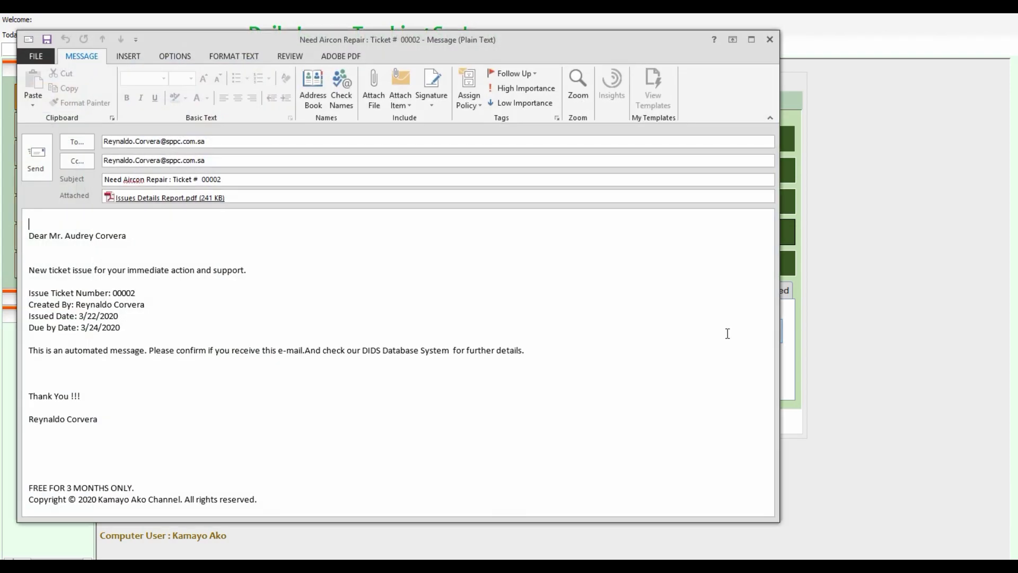
Maximize the ticket email and check its To and Cc addresses.
click(751, 40)
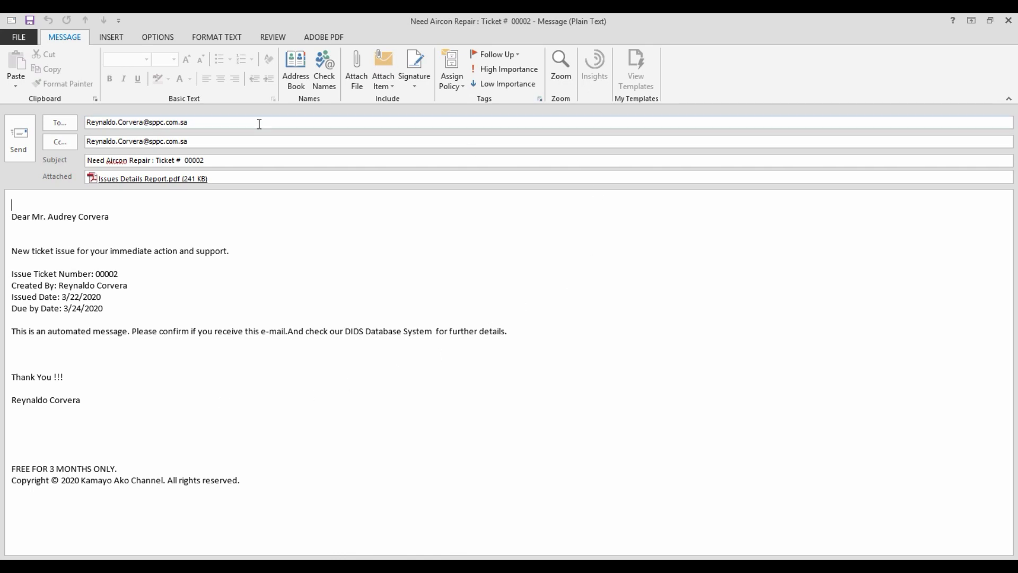
drag(259, 124, 48, 123)
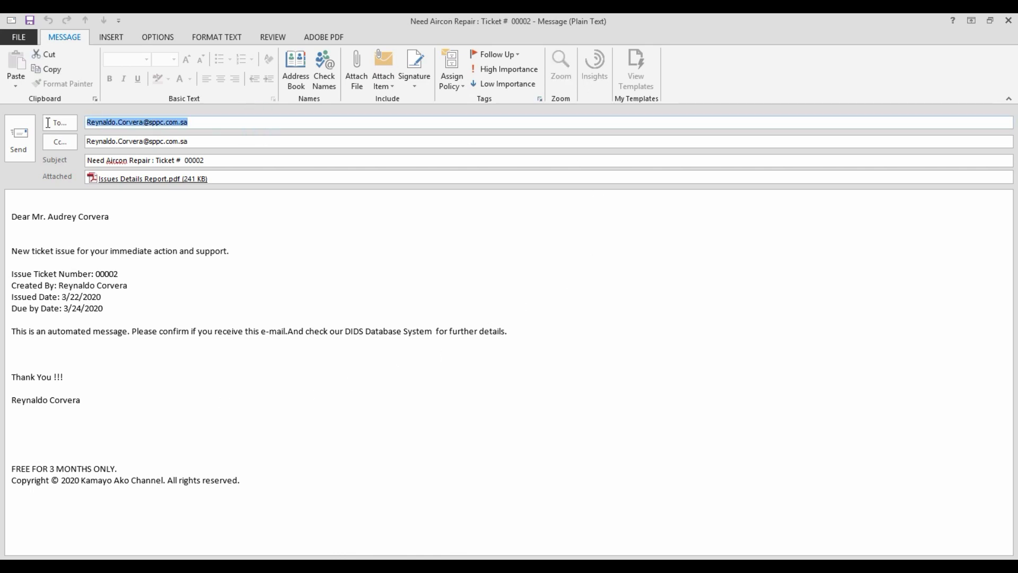
drag(235, 141, 155, 123)
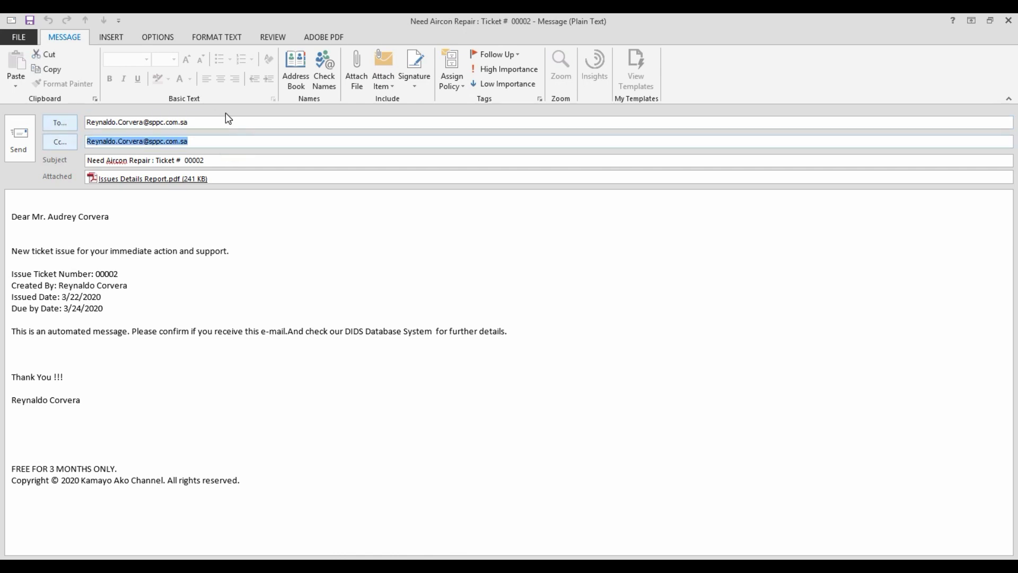
drag(230, 123, 85, 122)
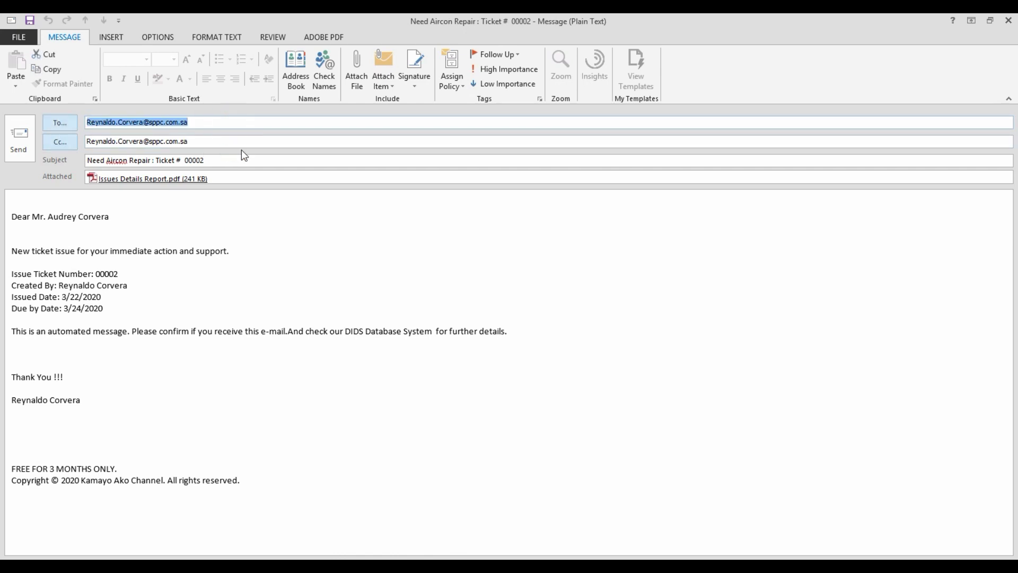
drag(241, 141, 81, 141)
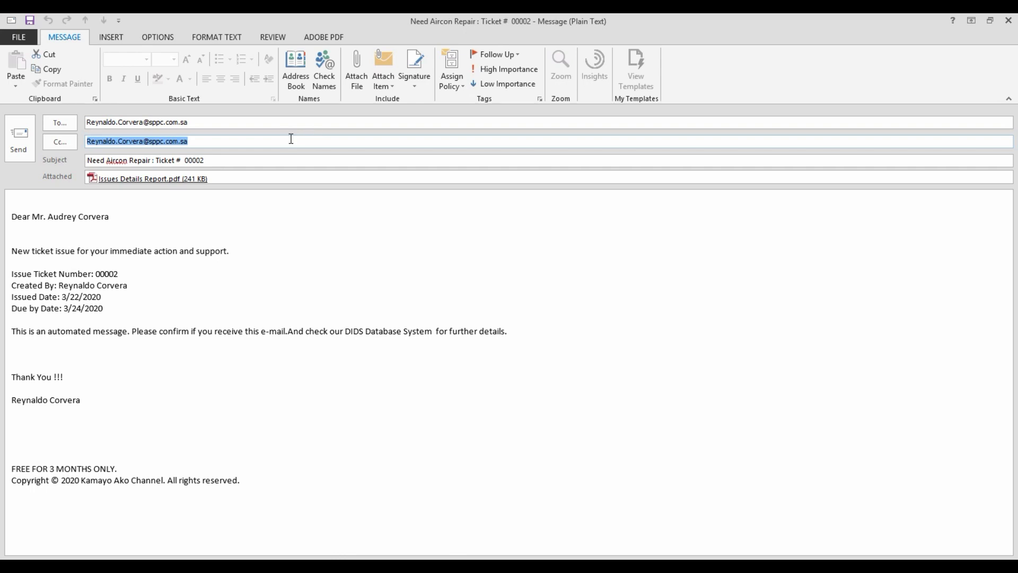
drag(247, 142, 85, 142)
Review the greeting, ticket number, Created By line and footer, then send the ticket 00002 email.
drag(14, 216, 196, 216)
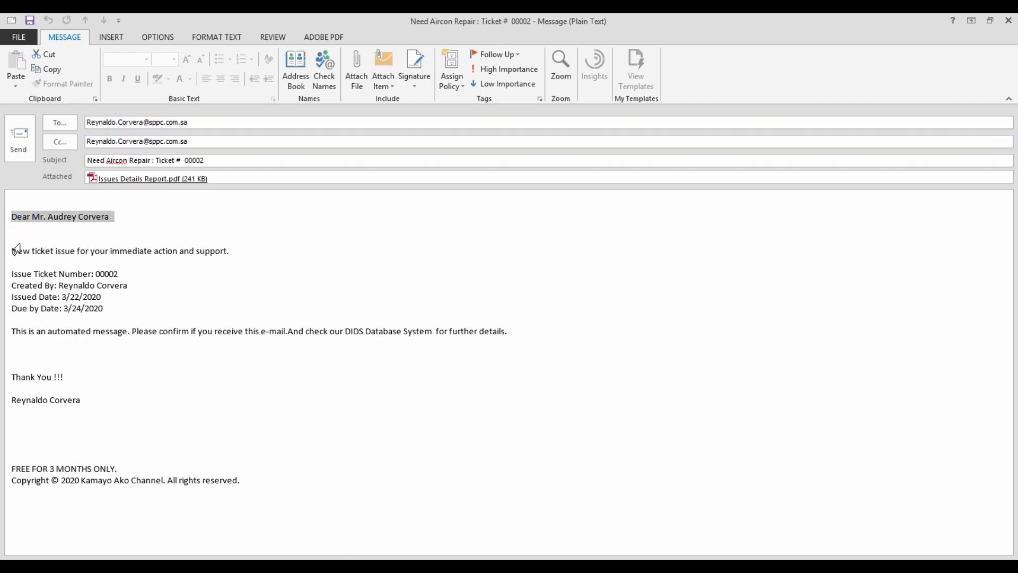
drag(10, 251, 388, 466)
click(365, 286)
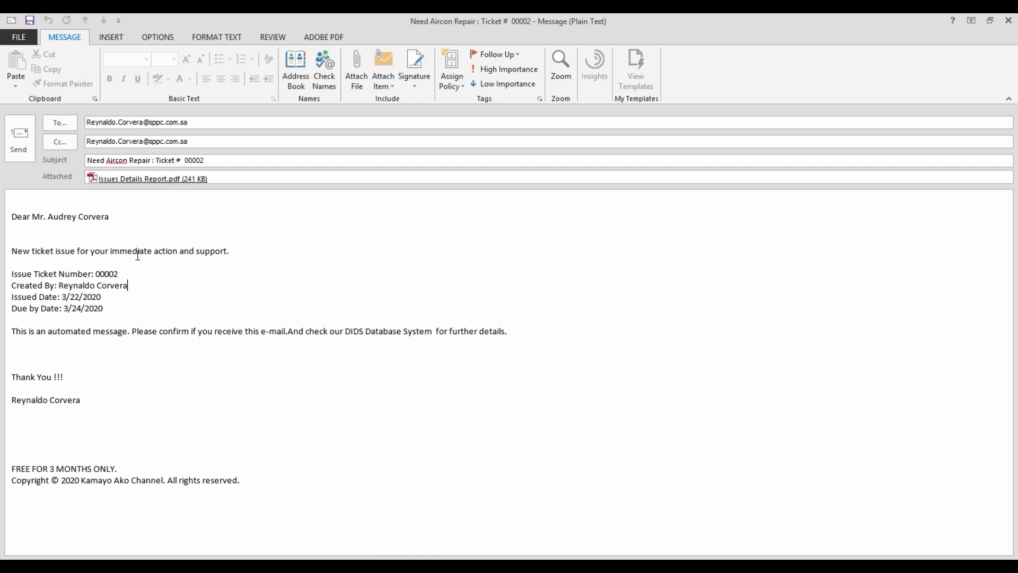
drag(68, 276, 209, 282)
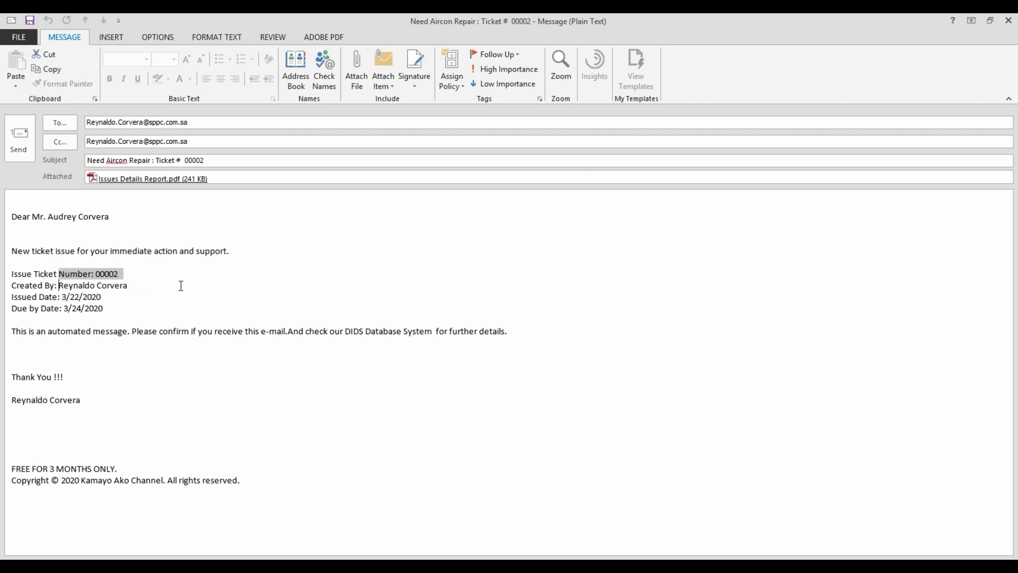
drag(181, 289, 182, 291)
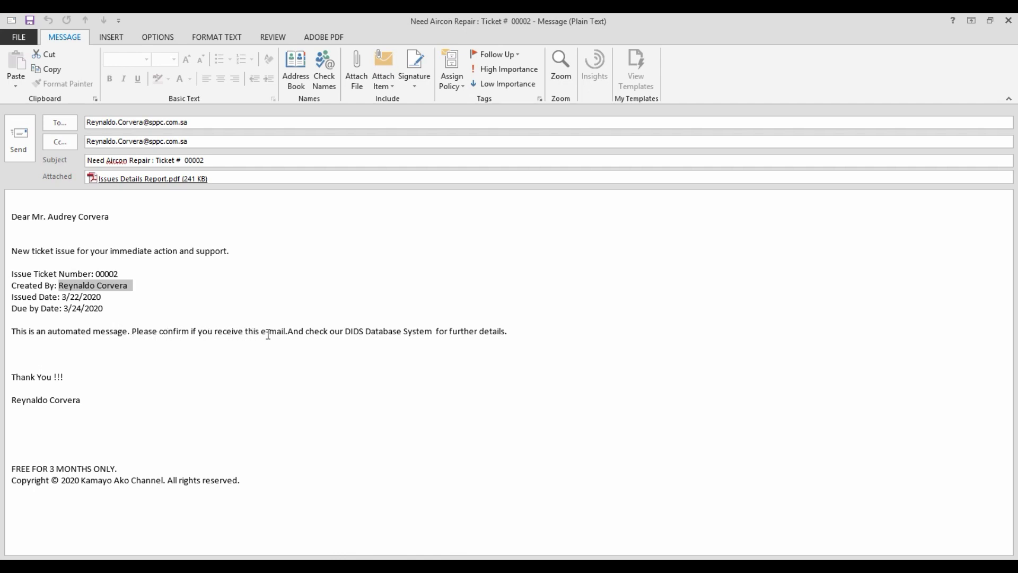
click(531, 339)
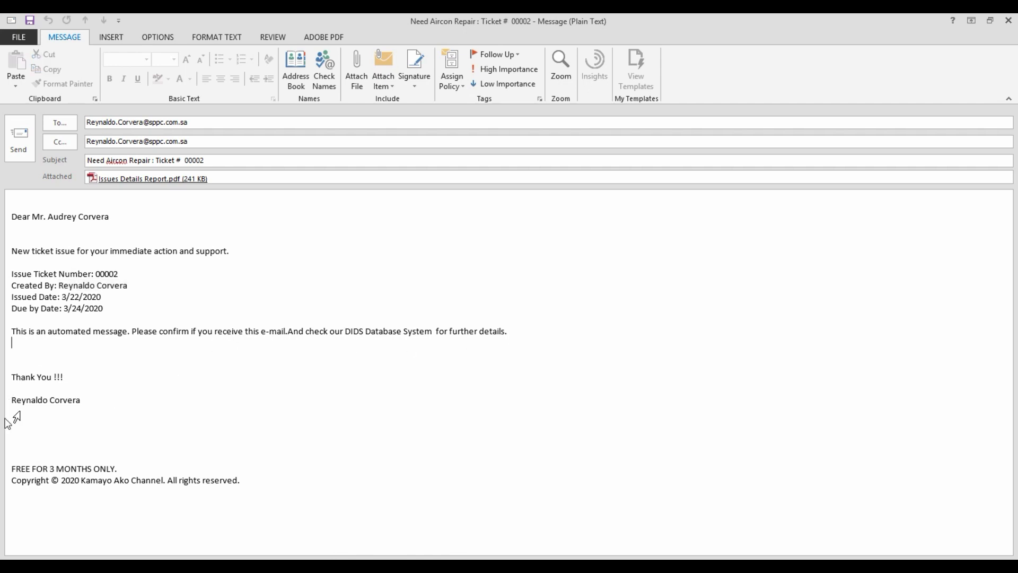
click(15, 468)
shift+click(249, 479)
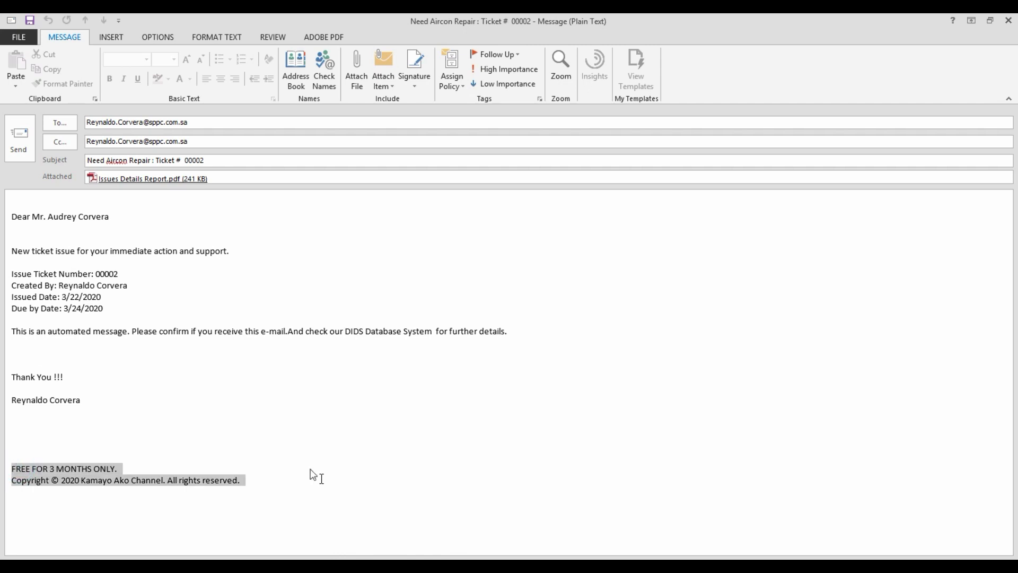
click(261, 422)
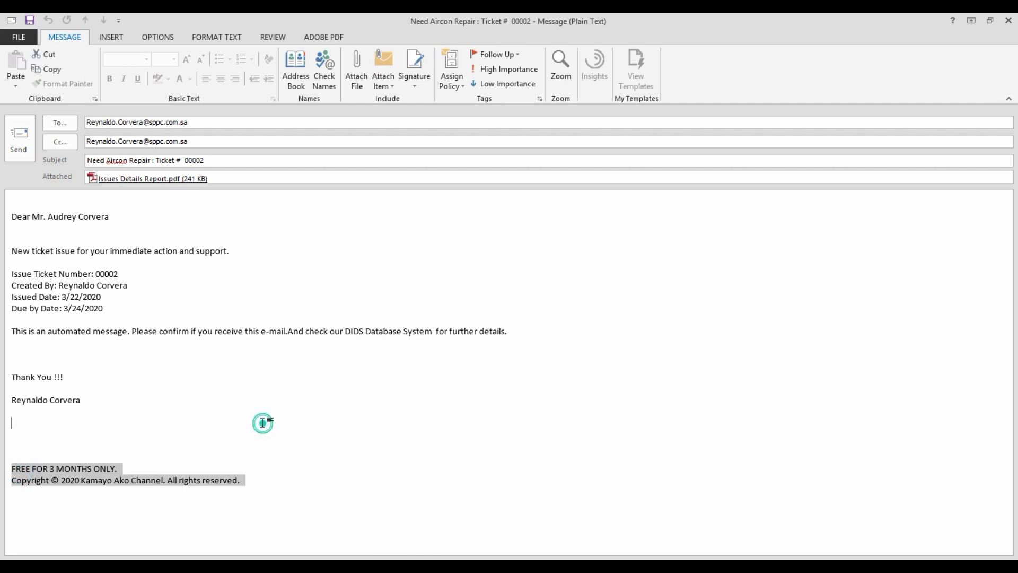
click(17, 136)
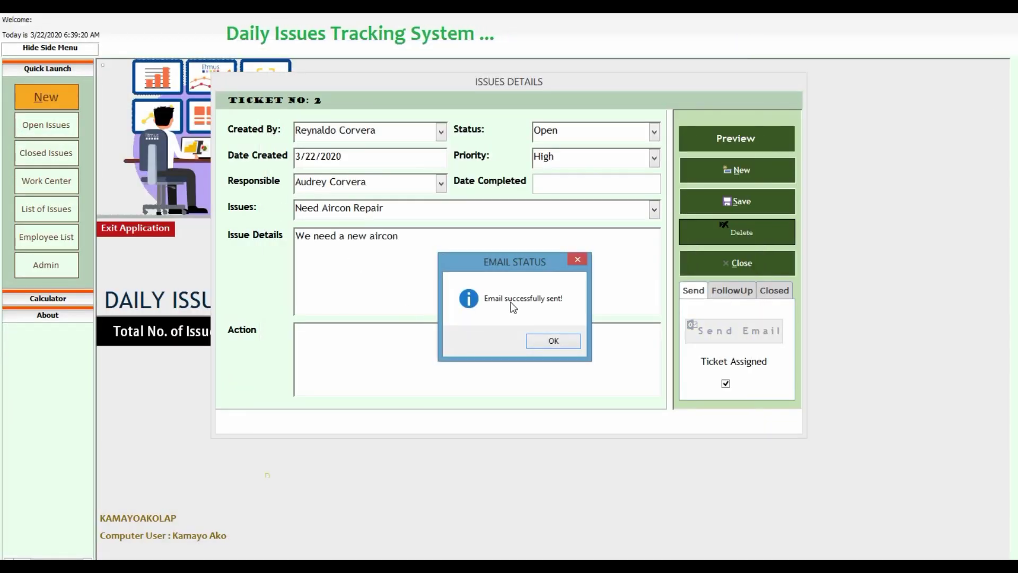
Acknowledge the email-sent notice, close ticket 2, and confirm both tickets appear under Open Issues.
click(545, 342)
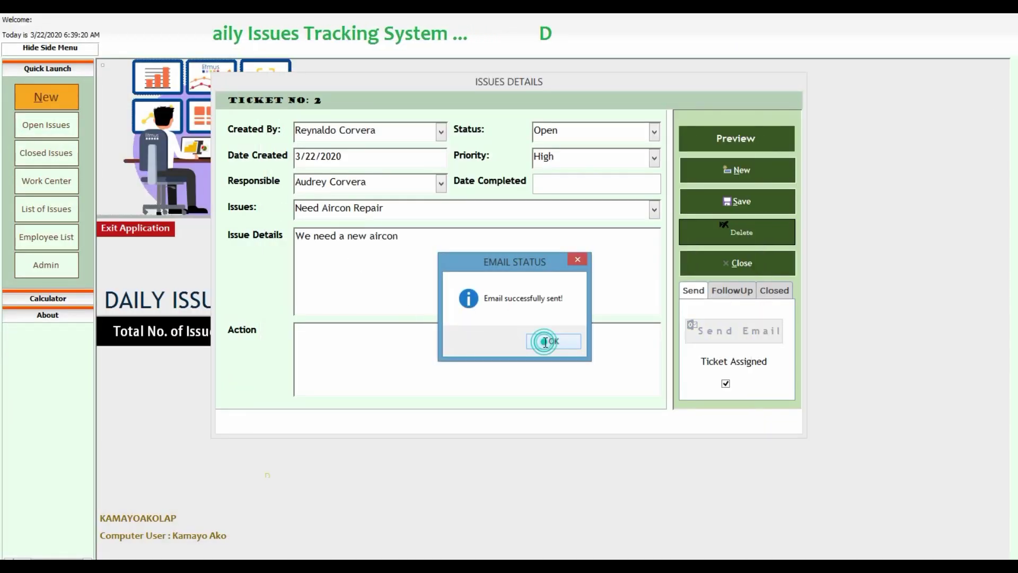
click(728, 265)
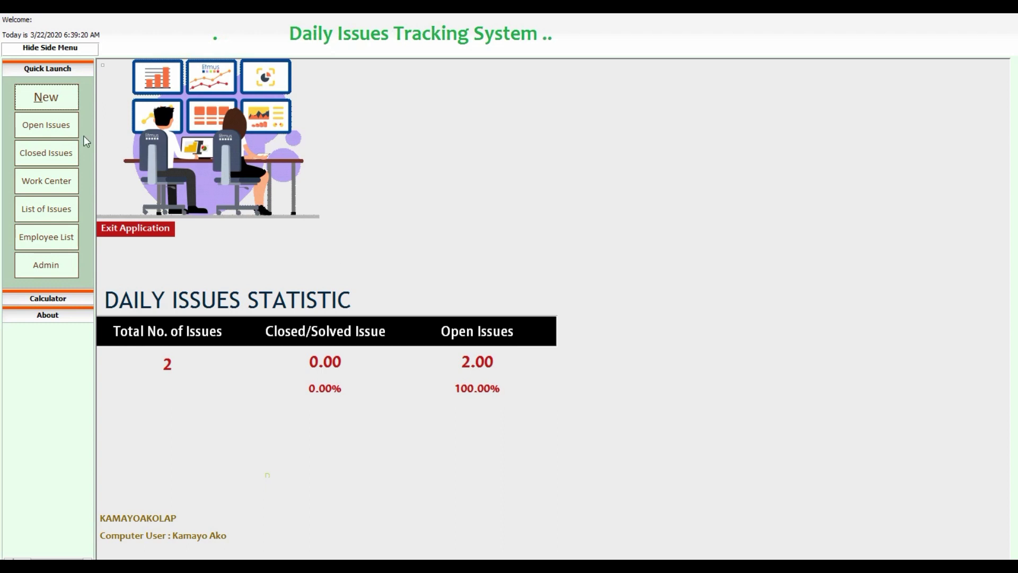
click(37, 132)
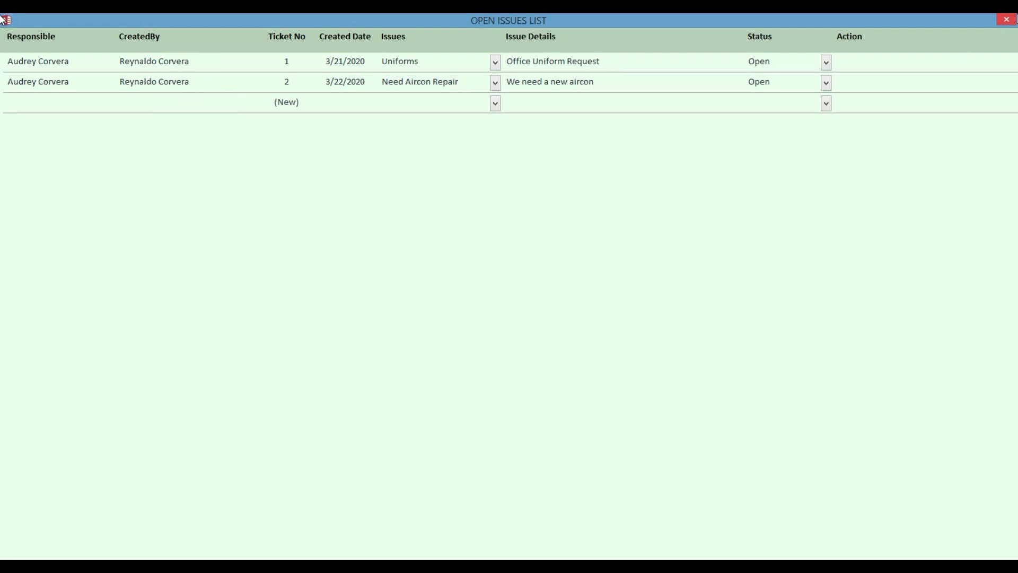
click(1006, 19)
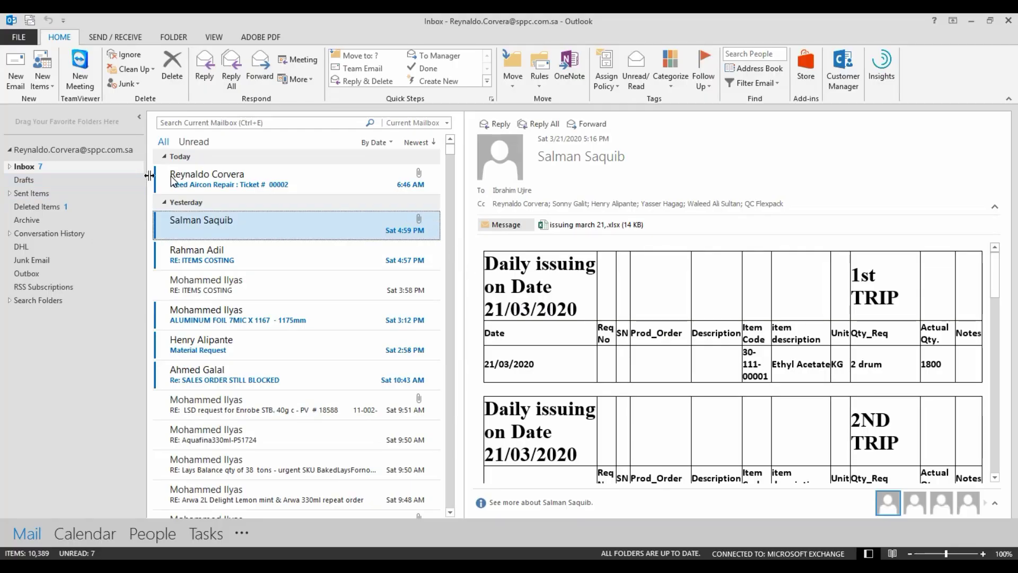
Open the 'Need Aircon Repair : Ticket # 00002' email and its Issues Details Report.pdf attachment.
click(201, 181)
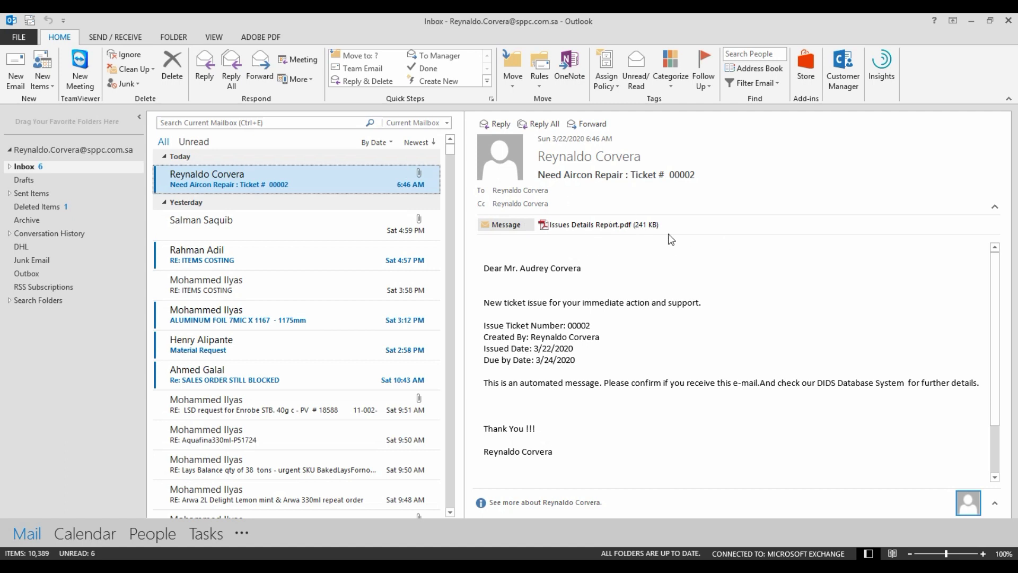
double_click(599, 225)
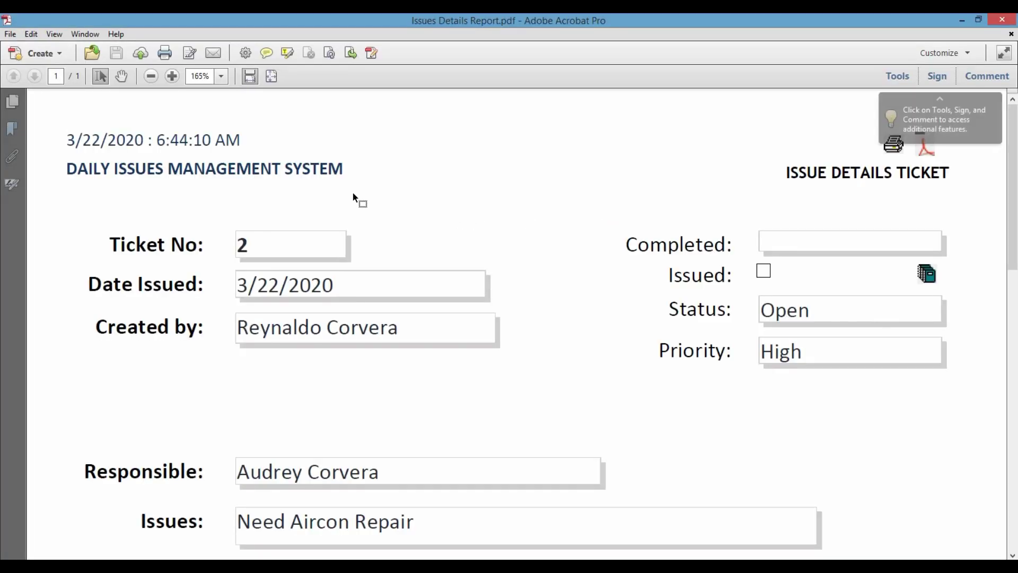
Scroll through the ticket 2 report (Need Aircon Repair, Open, High), then close Acrobat.
scroll(358, 197, down, 5)
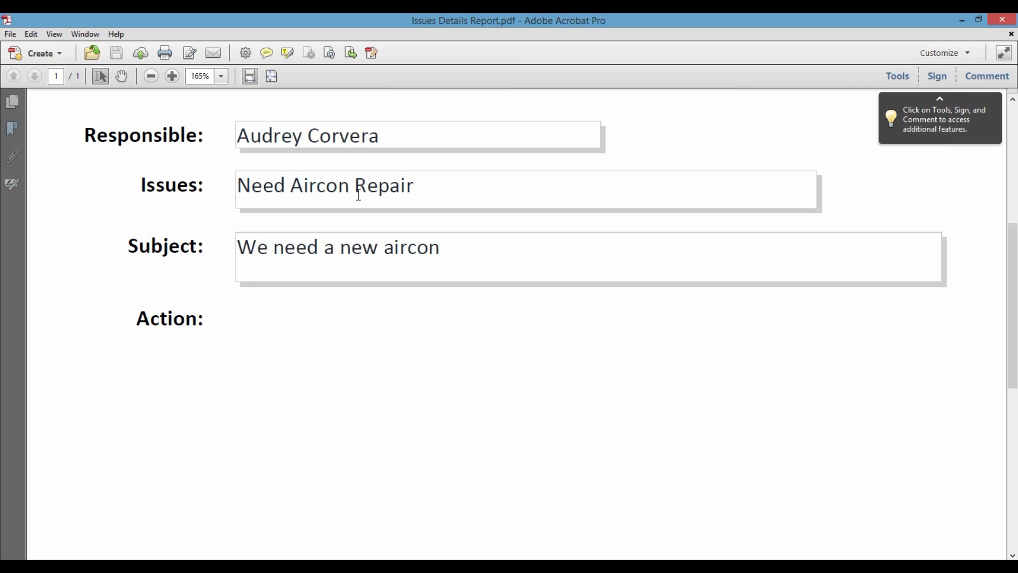
scroll(358, 195, up, 5)
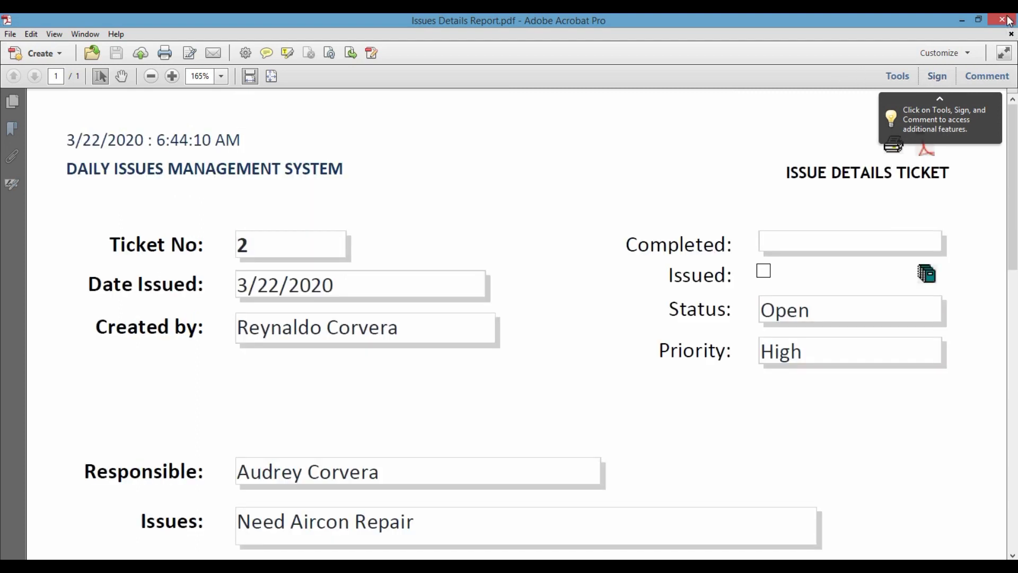
click(1004, 20)
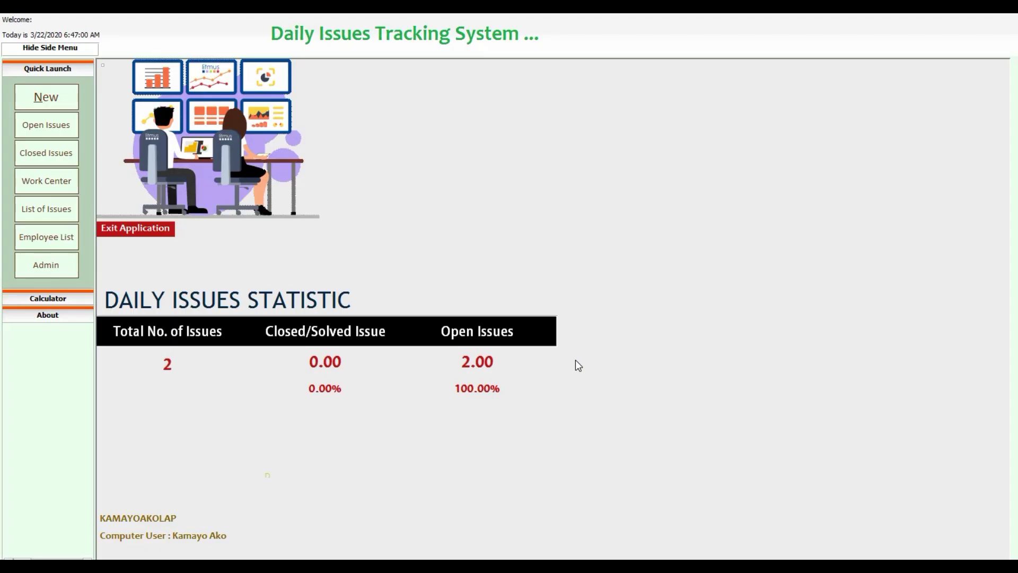
Open Uniforms ticket 00001 from Open Issues and generate its follow-up email, shown full screen.
click(35, 127)
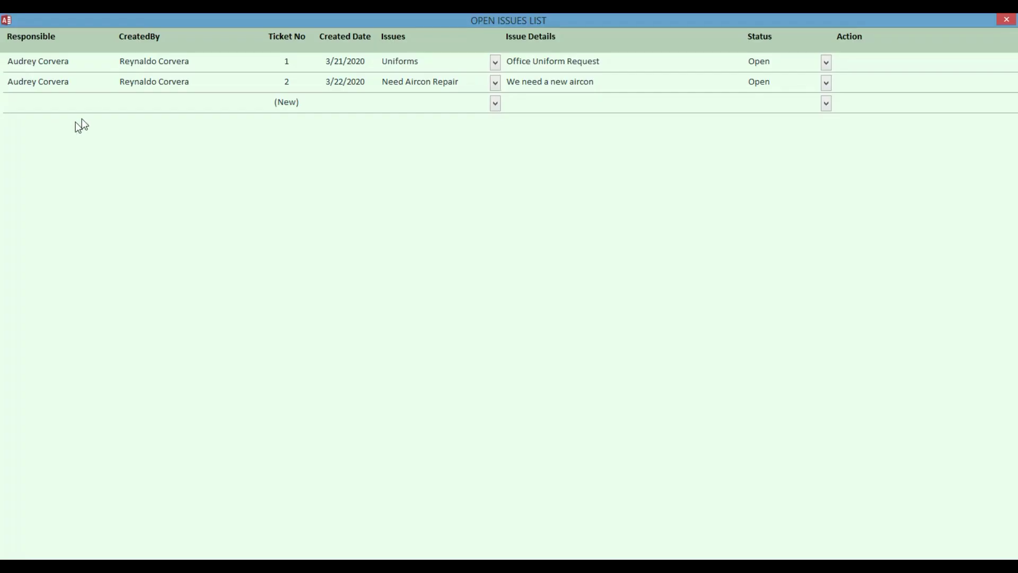
click(393, 61)
click(132, 64)
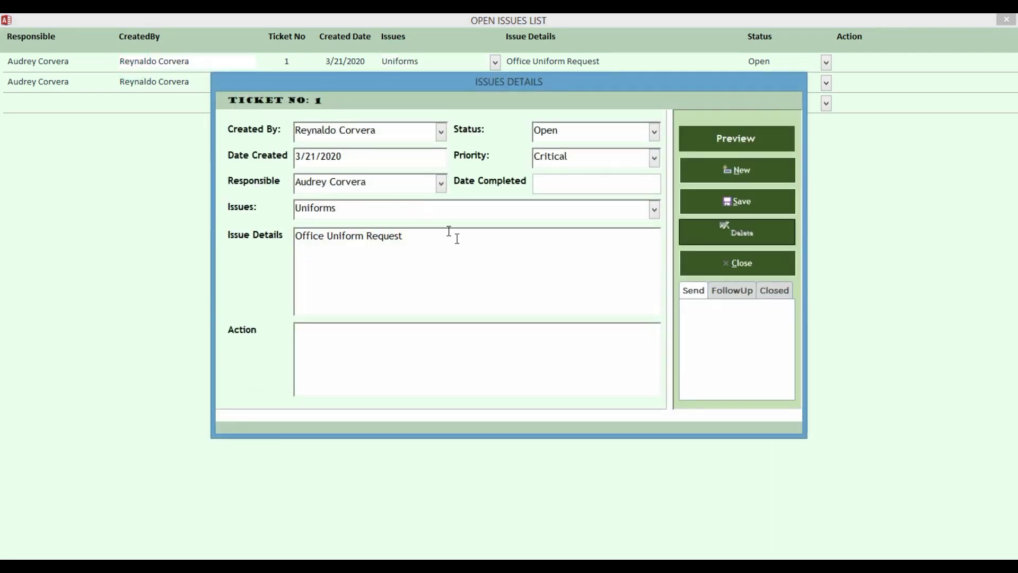
click(731, 291)
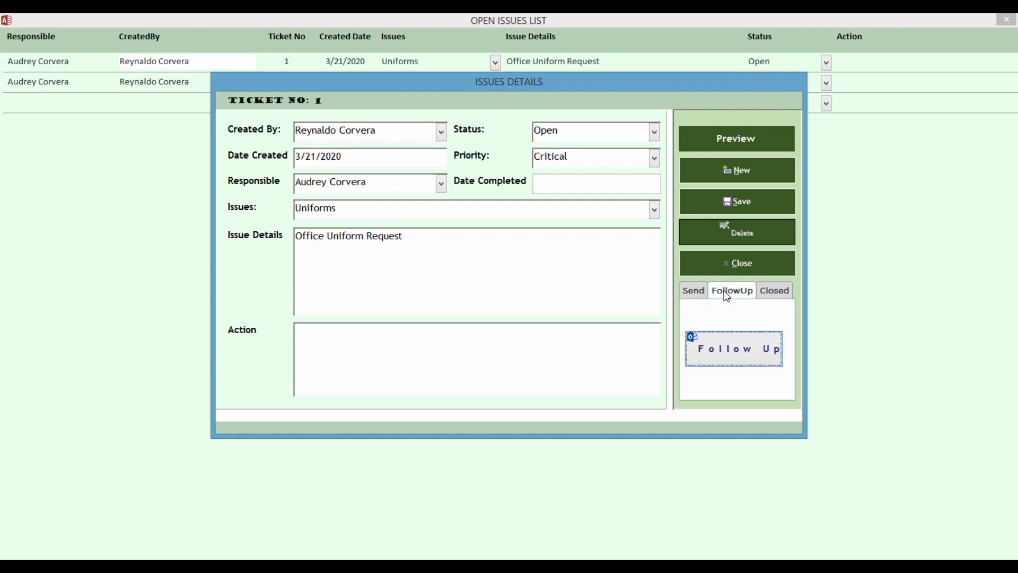
click(729, 351)
click(751, 39)
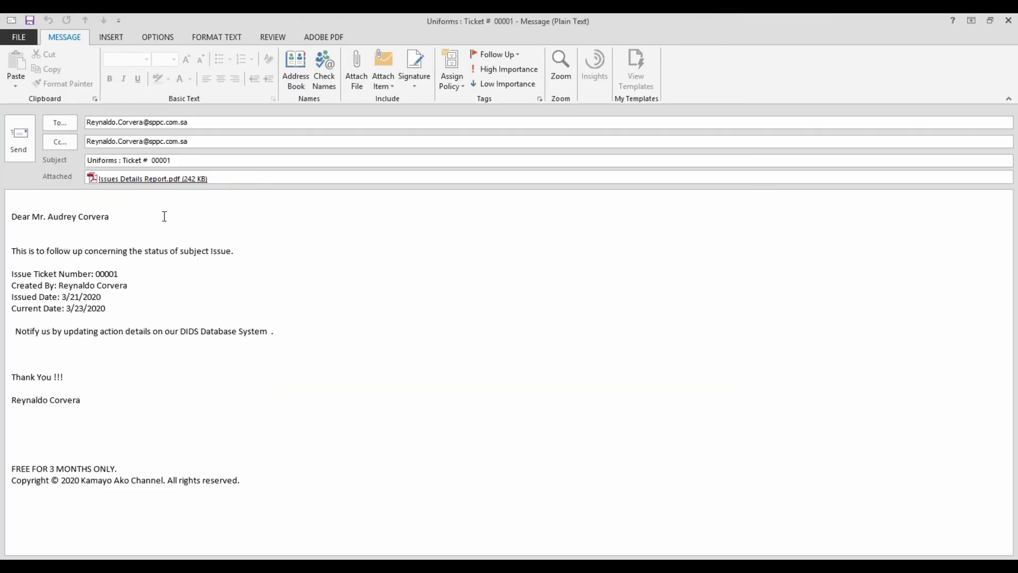
Add a blank line at the top of the email body and select the Issued Date and Notify lines.
key(Return)
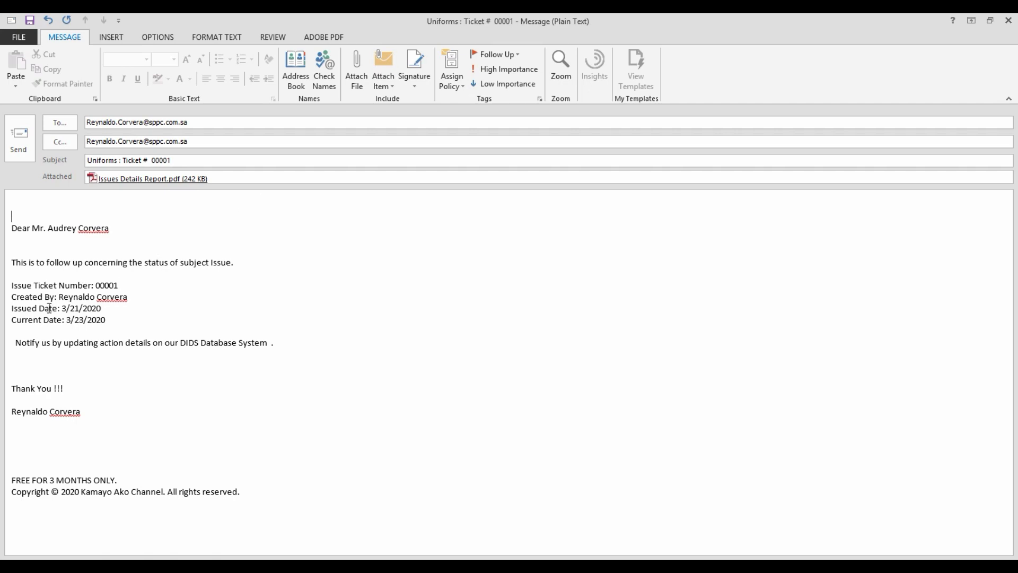
drag(19, 309, 132, 309)
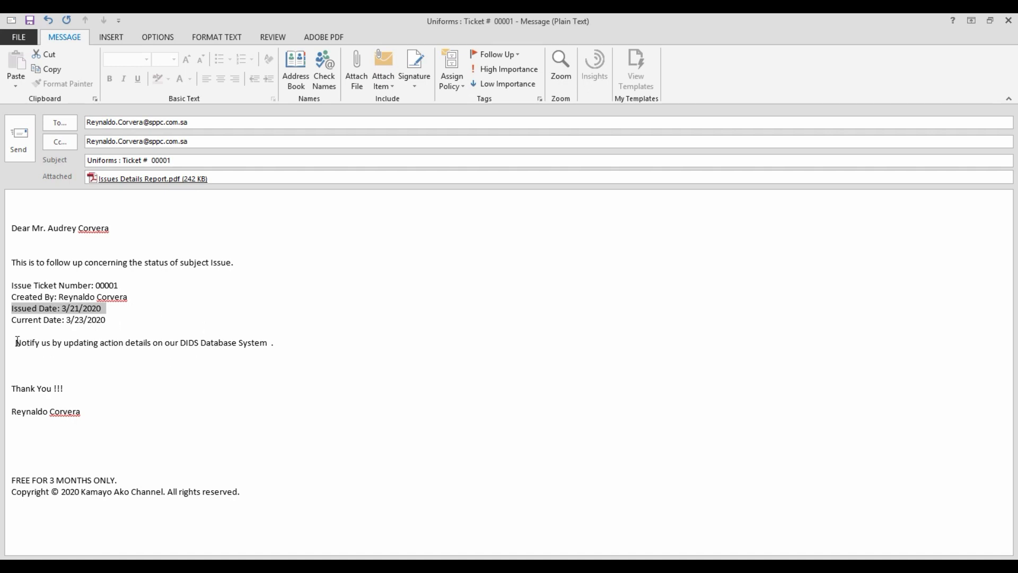
mouse_move(17, 341)
mouse_down()
mouse_move(218, 342)
mouse_move(271, 366)
mouse_move(271, 491)
mouse_up()
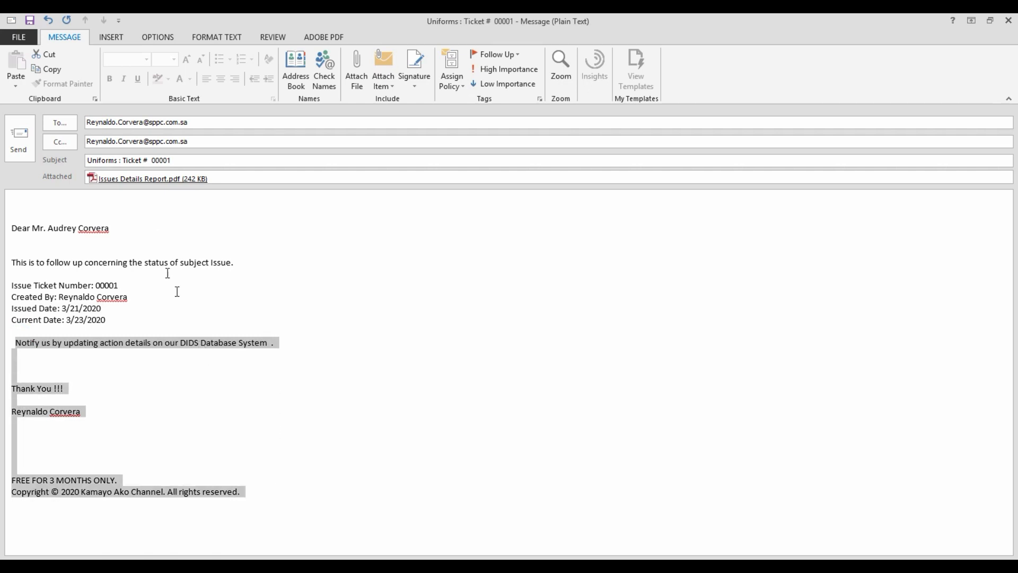
Preview the attached ticket 1 report PDF, close it, and send the follow-up email.
click(113, 180)
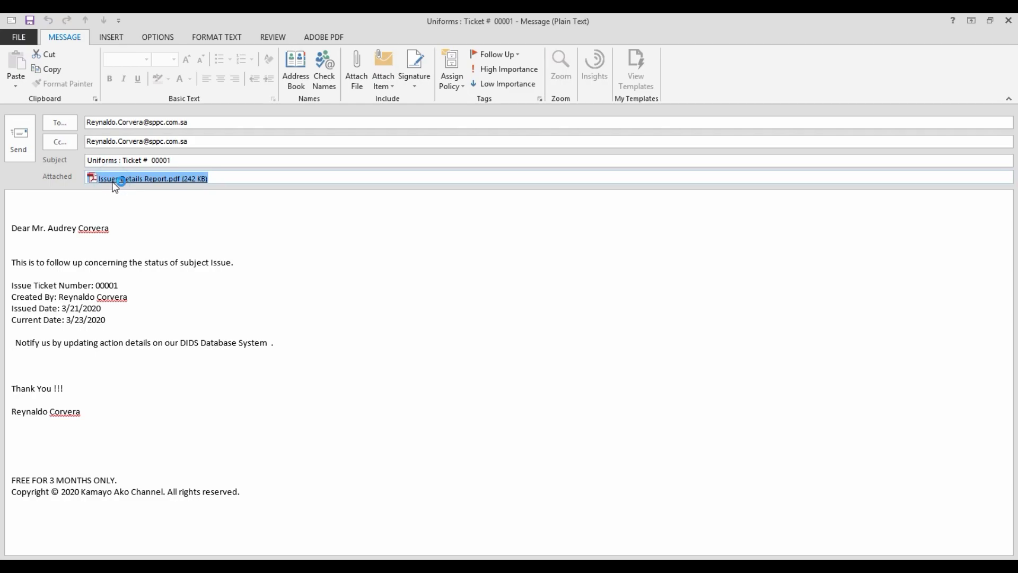
double_click(113, 182)
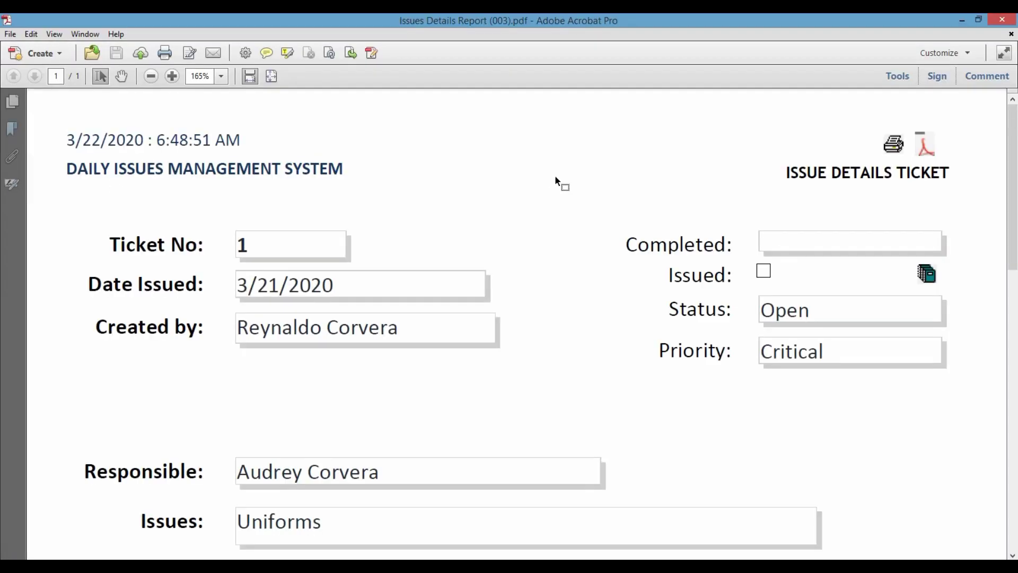
click(1006, 22)
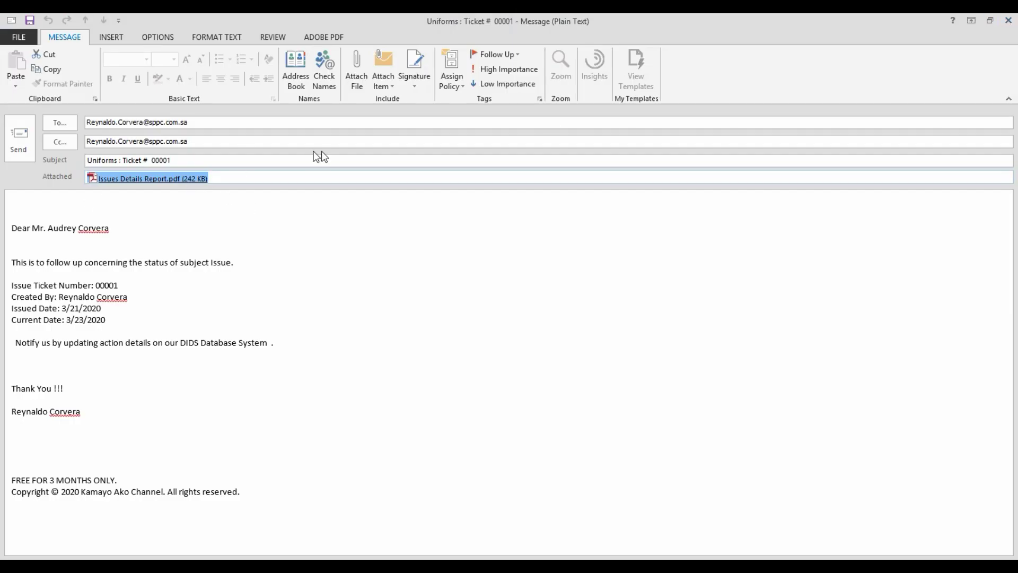
click(14, 138)
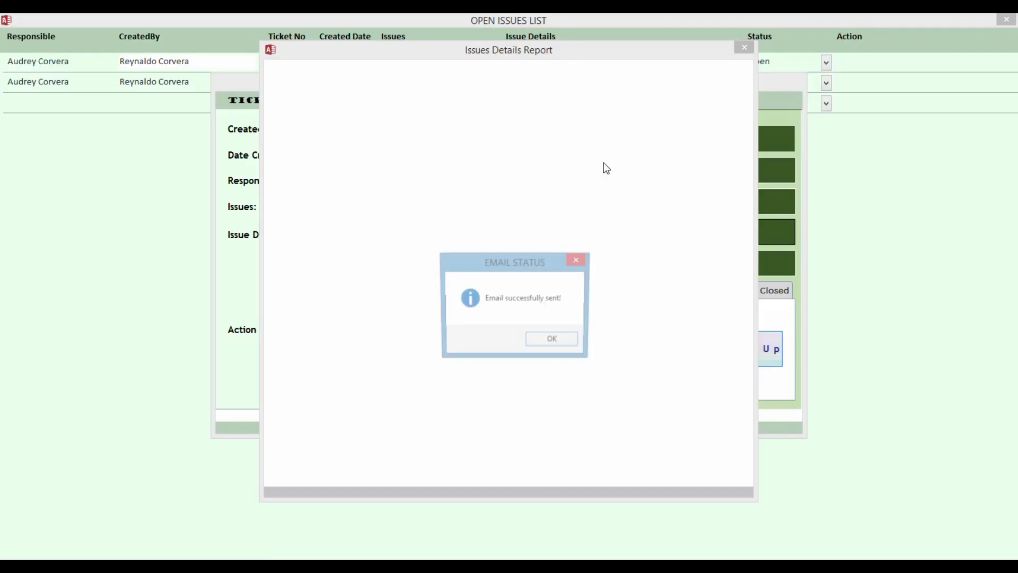
Dismiss the email-sent confirmation and close the report preview, ticket 1's details form and the open issues list.
click(551, 347)
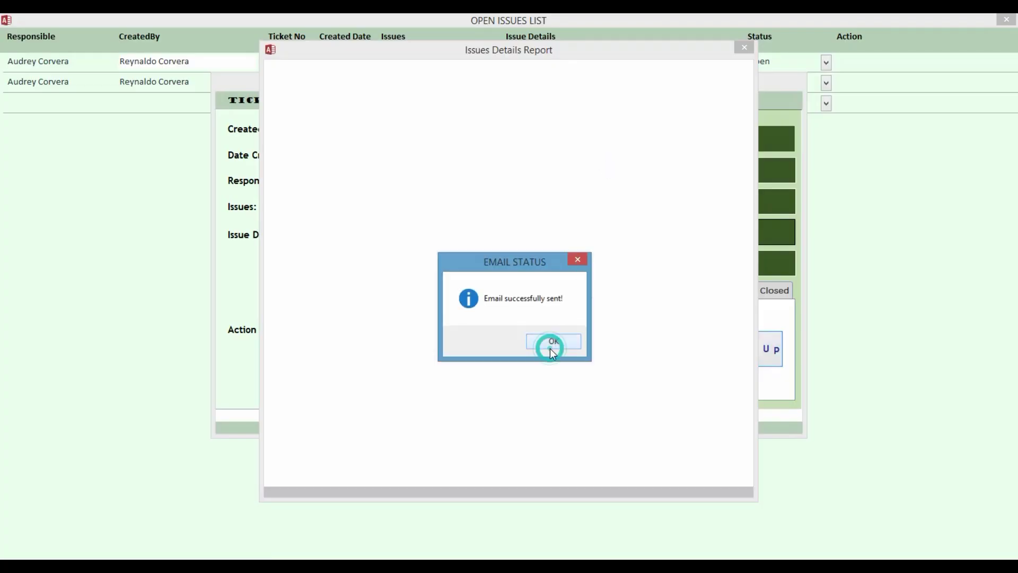
click(744, 47)
click(729, 261)
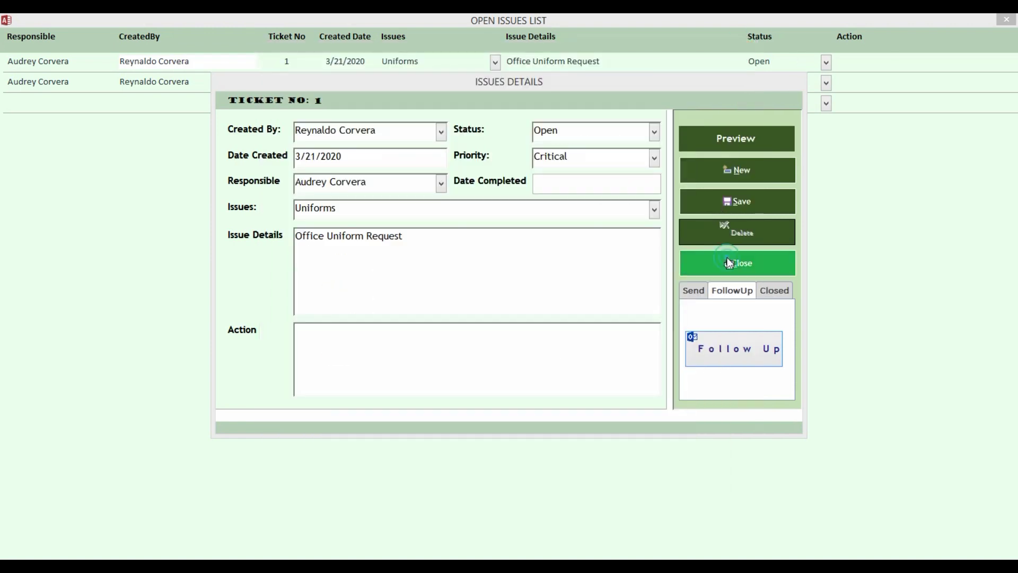
click(1005, 21)
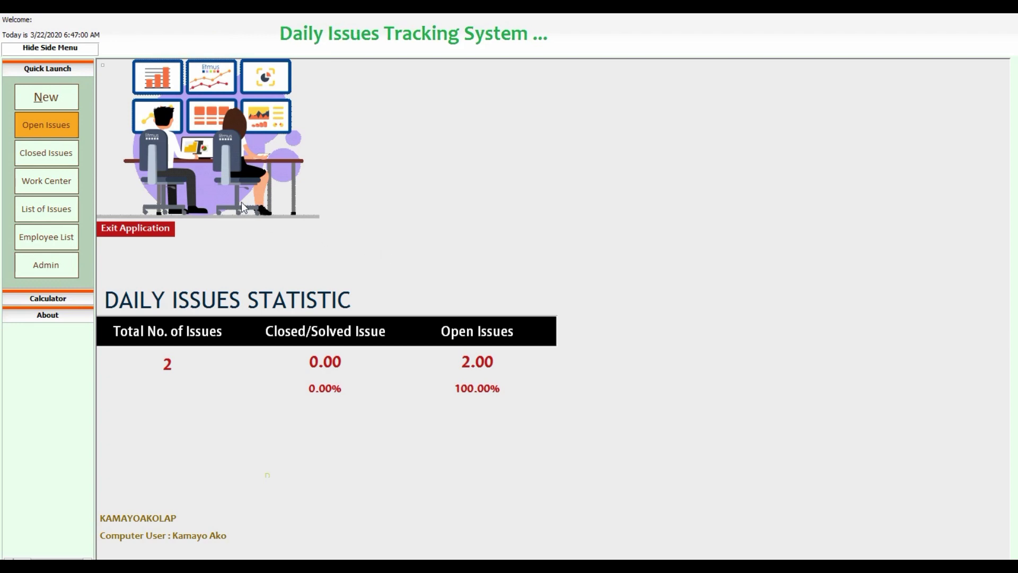
Reopen ticket 1 from the Open Issues list and go to its Date Completed field.
click(55, 133)
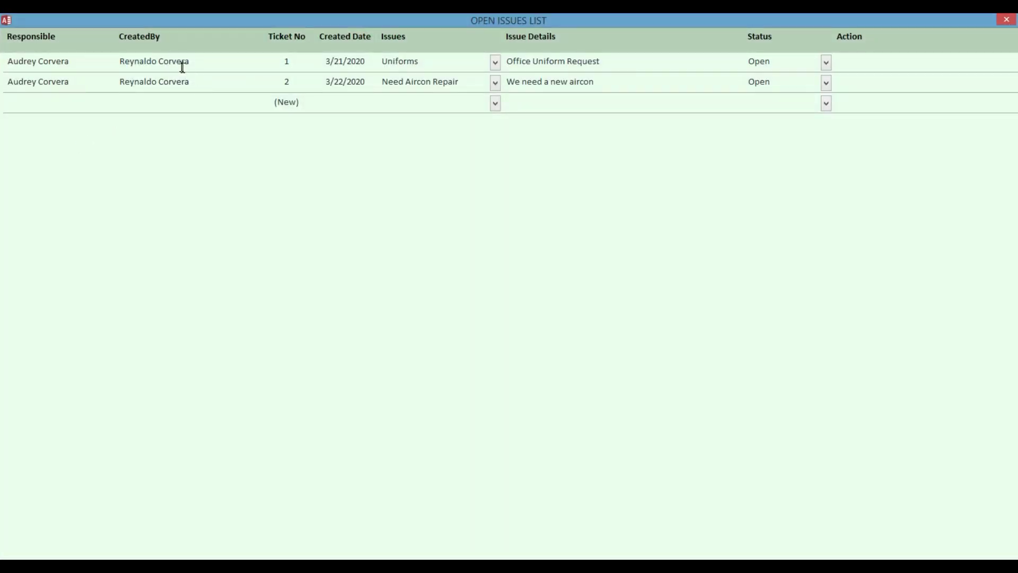
double_click(177, 62)
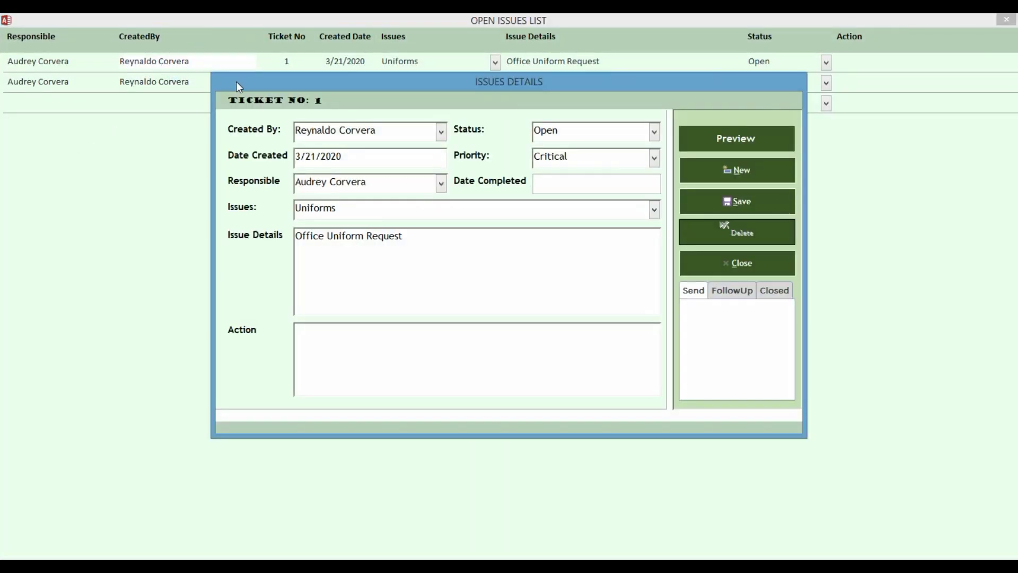
click(559, 182)
Set ticket 1's Date Completed to today, 3/22/2020, and dismiss the email confirmation.
click(669, 180)
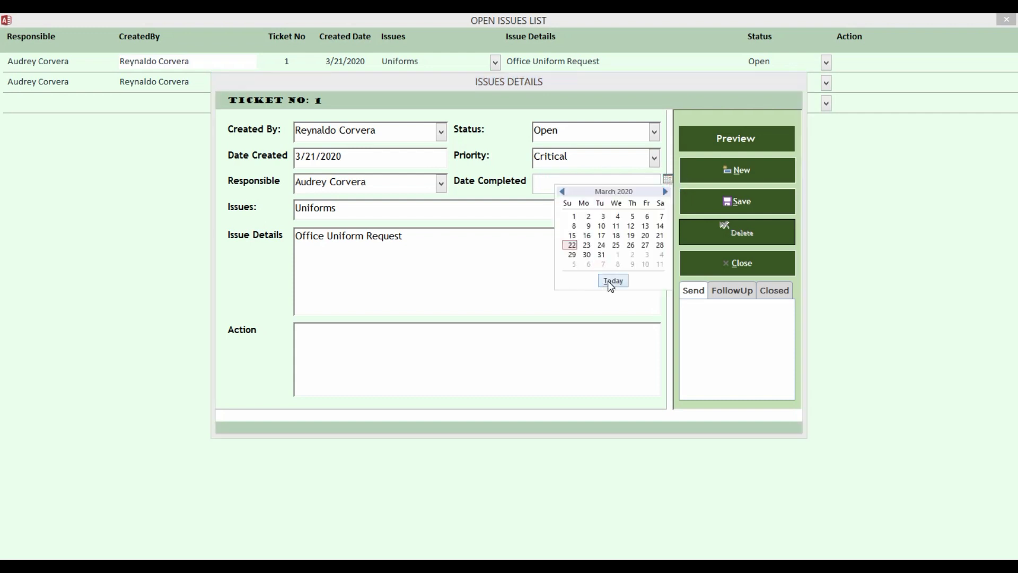
click(605, 285)
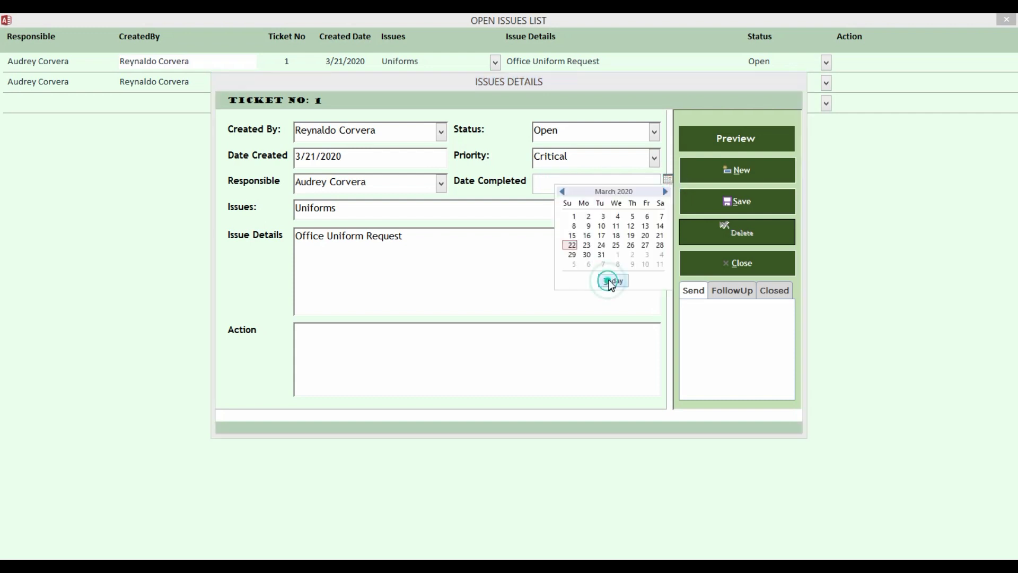
click(415, 352)
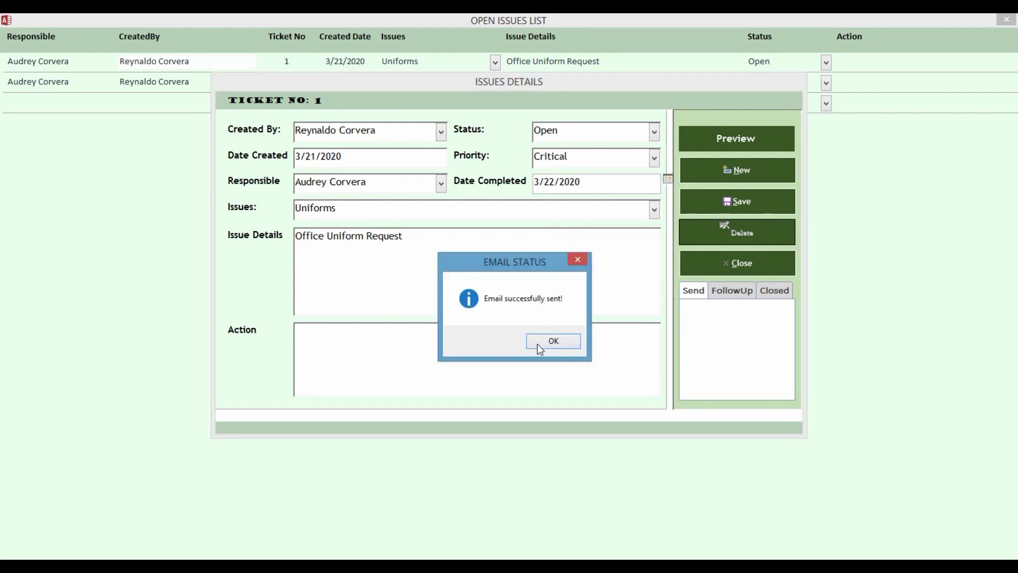
click(538, 345)
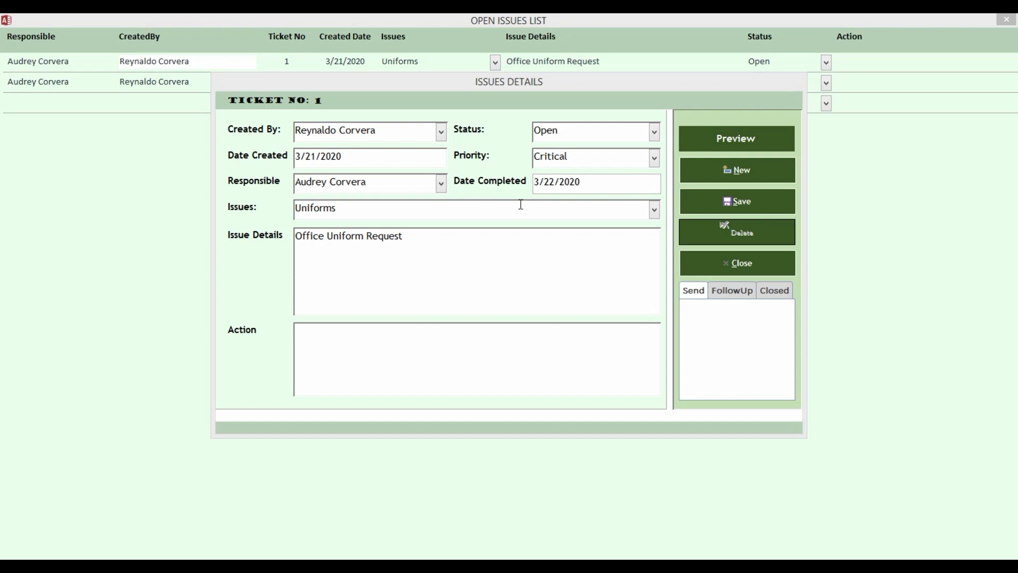
Move the ticket details form down to reveal ticket 2 and show the Closed options.
click(610, 186)
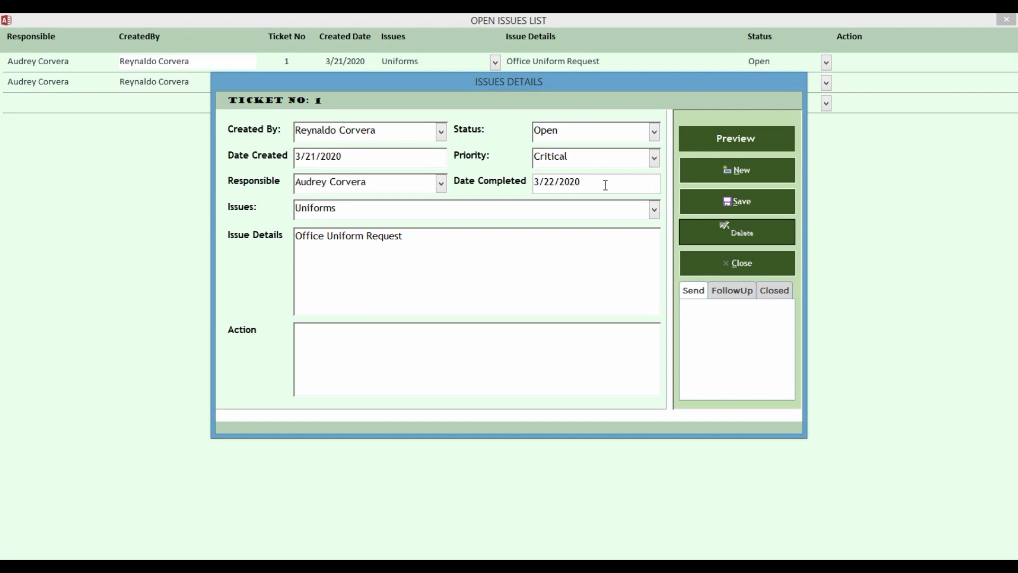
drag(629, 84, 628, 139)
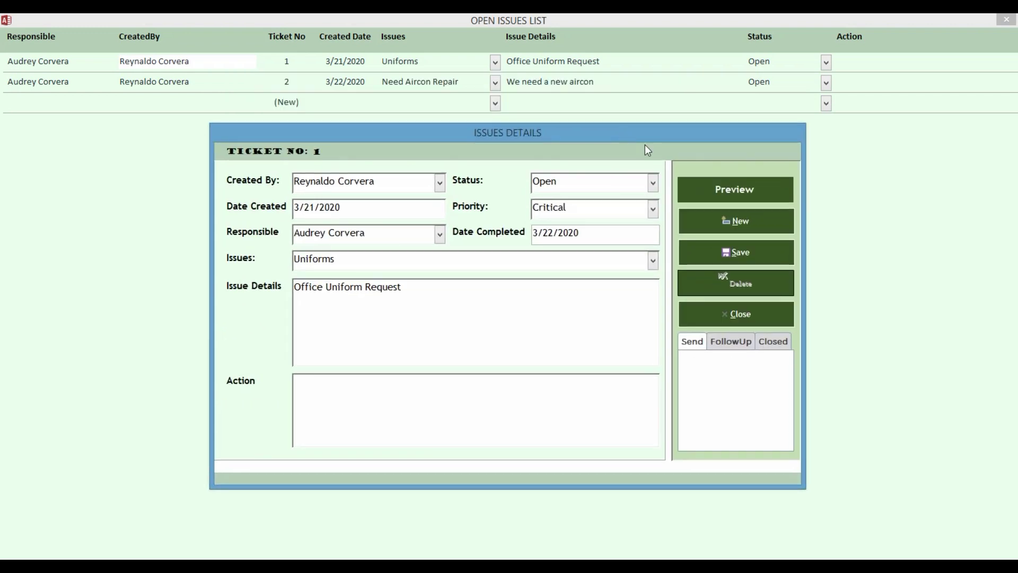
click(772, 343)
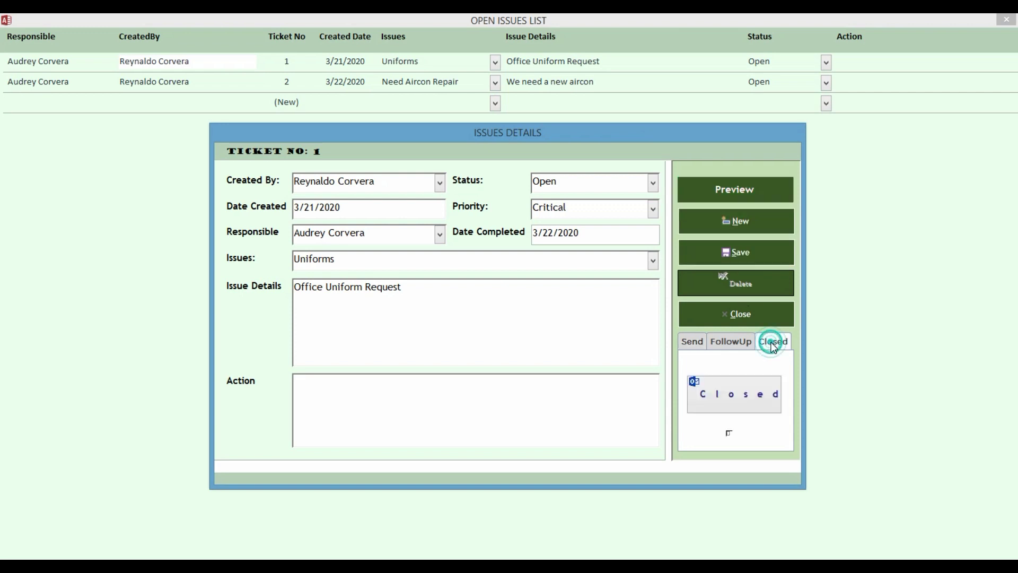
Close ticket 1, review the attached Issues Details Report PDF, and send the 'Issued Ticket Closed' email.
click(756, 404)
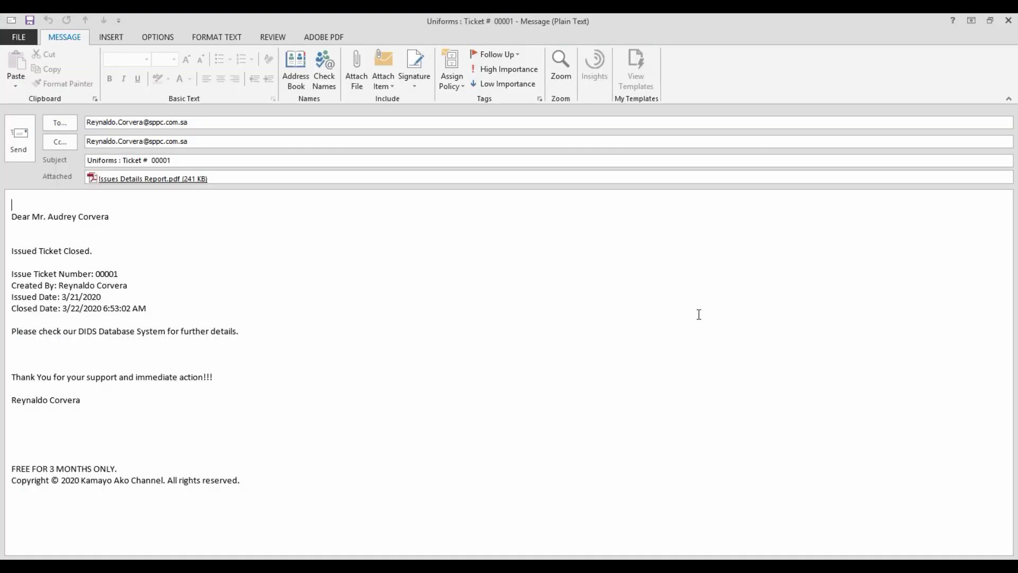
double_click(142, 179)
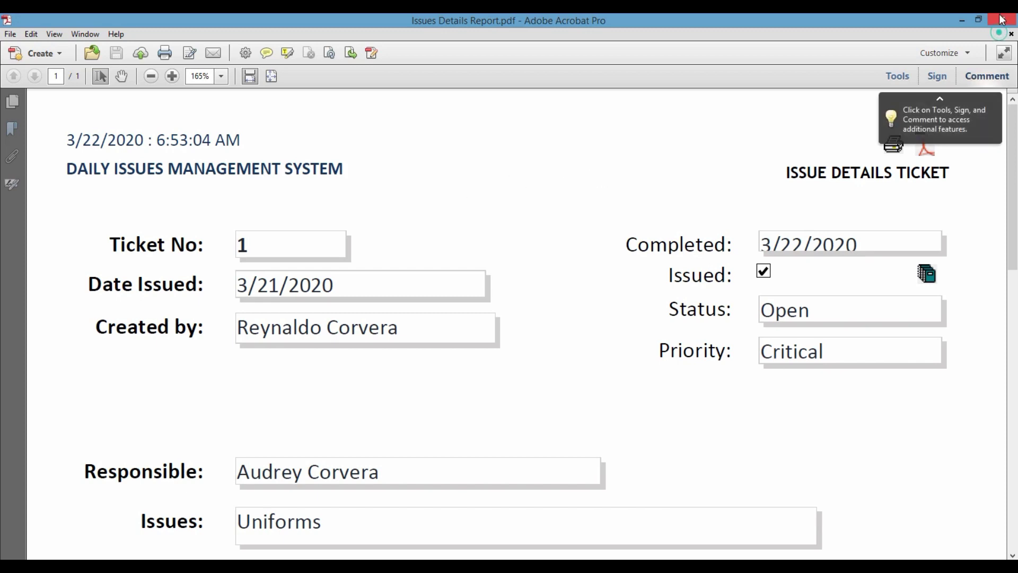
click(1001, 21)
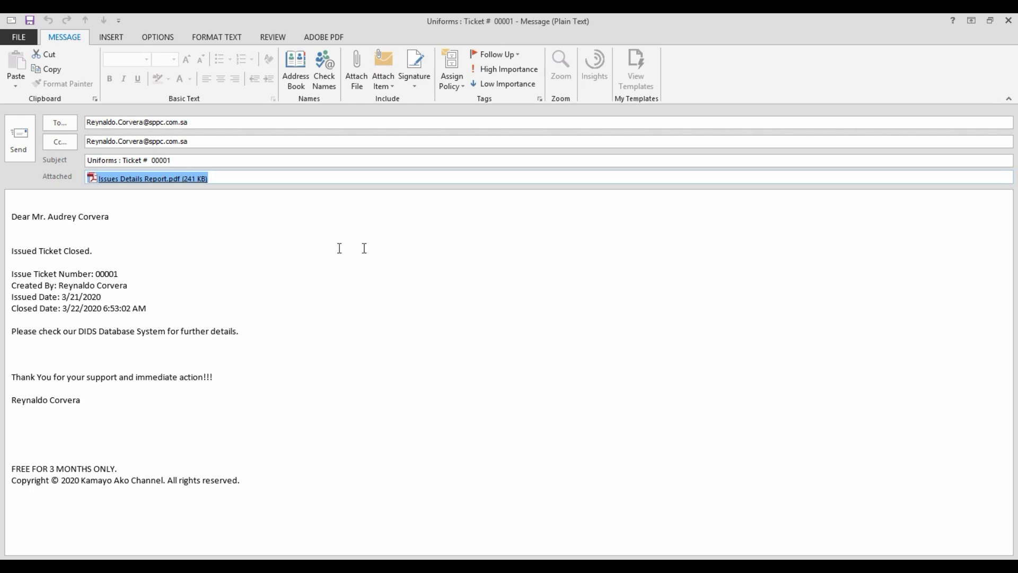
click(18, 147)
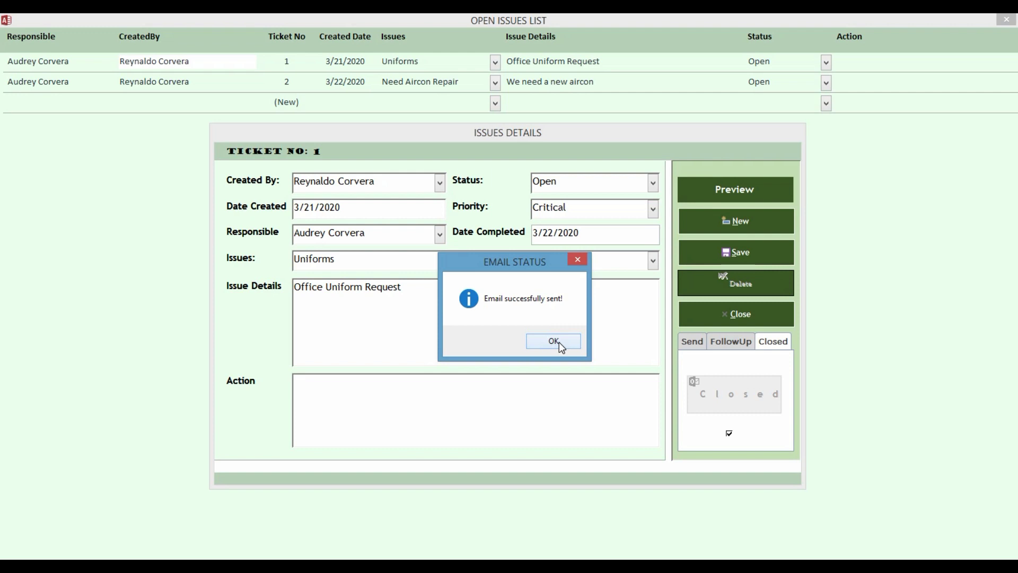
Finish closing ticket 1, then open its record from the Closed Issues list.
click(553, 341)
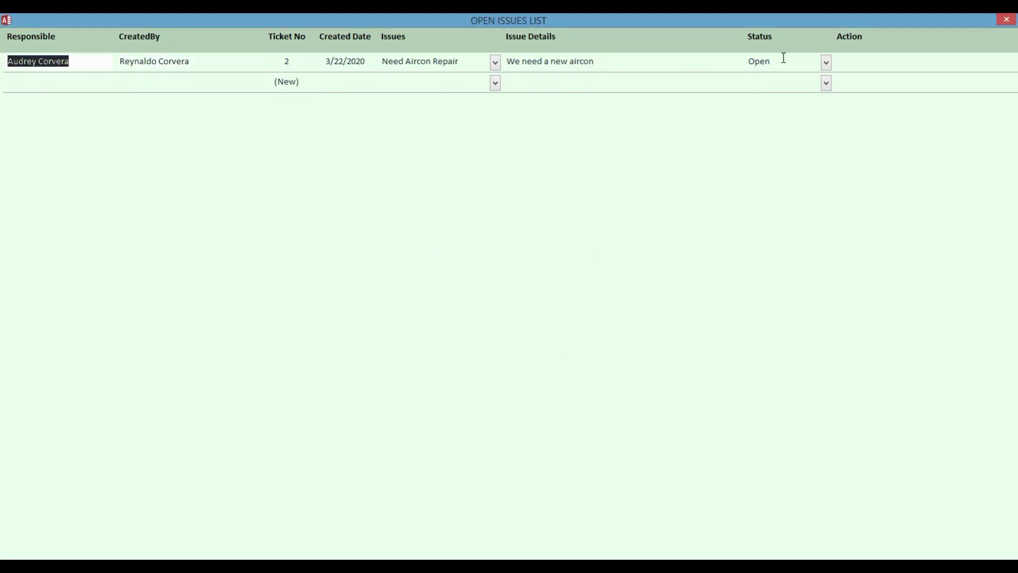
click(1002, 23)
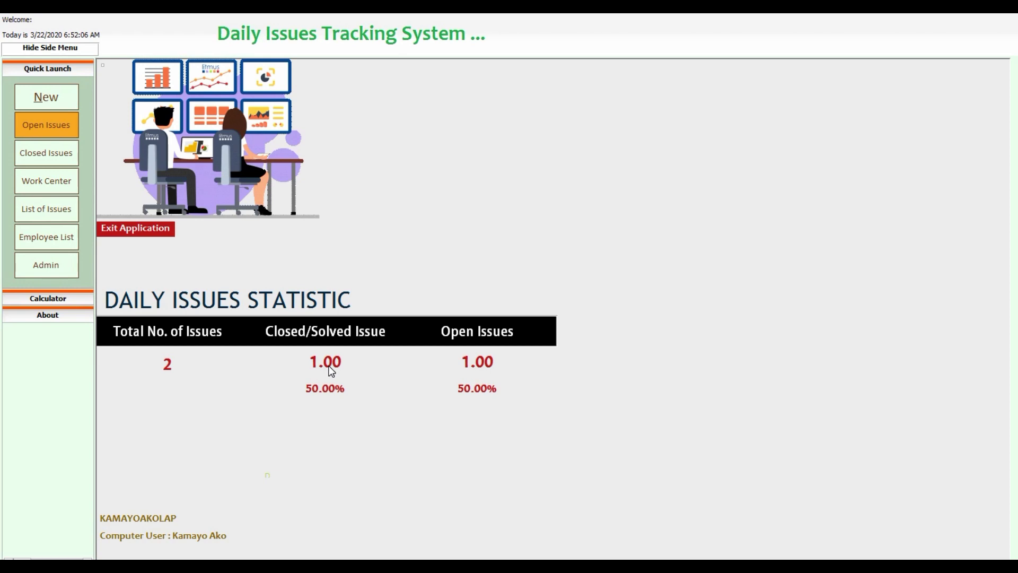
click(53, 153)
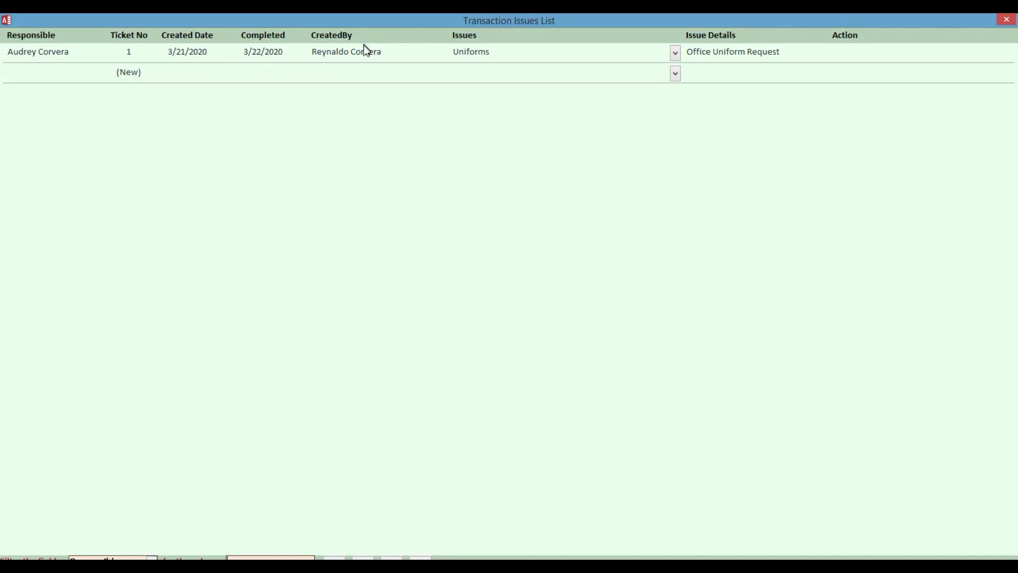
click(356, 53)
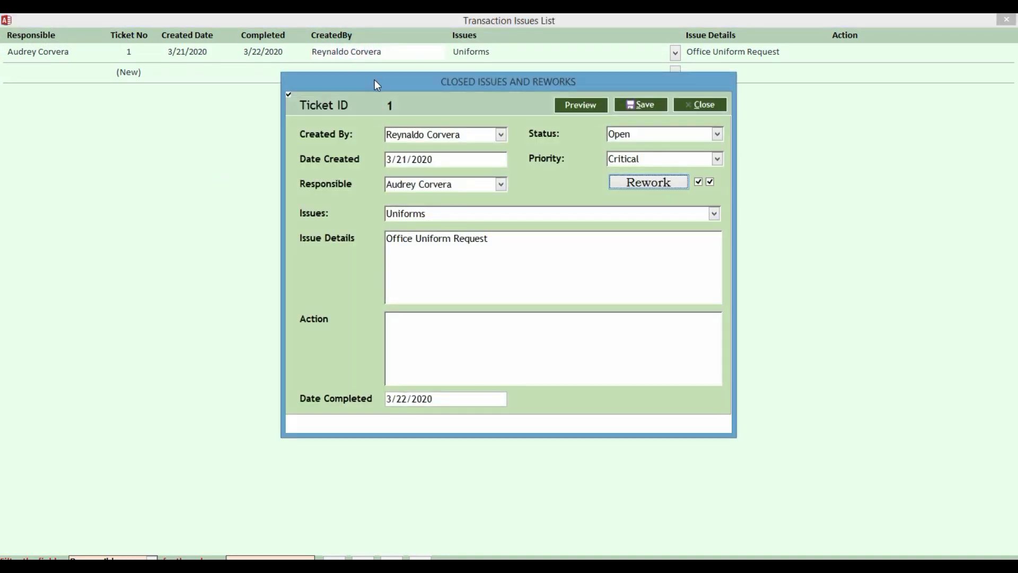
Reopen ticket 1 for rework as ticket 3, untick both checkboxes, and close the form.
drag(374, 80, 318, 79)
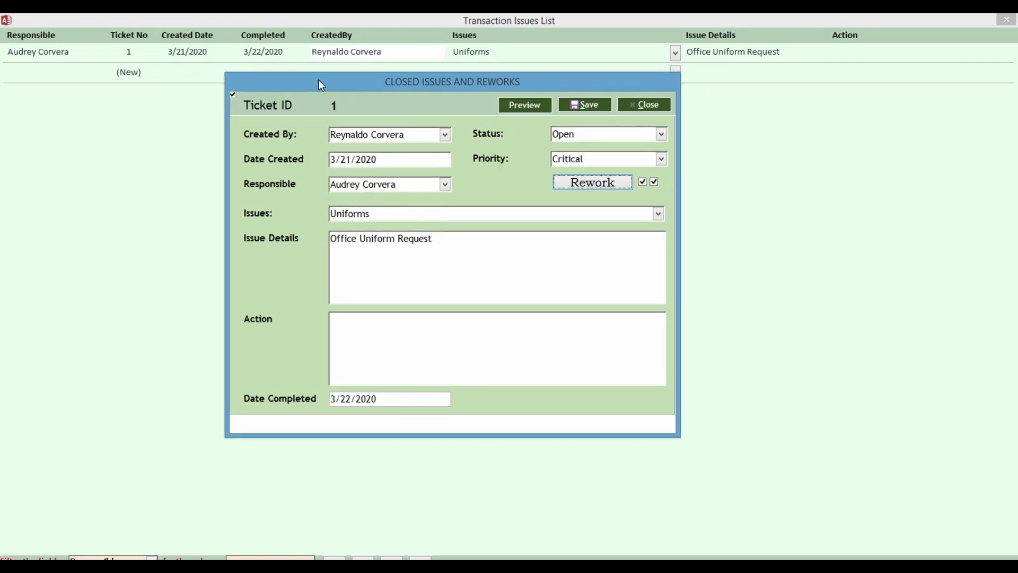
click(583, 184)
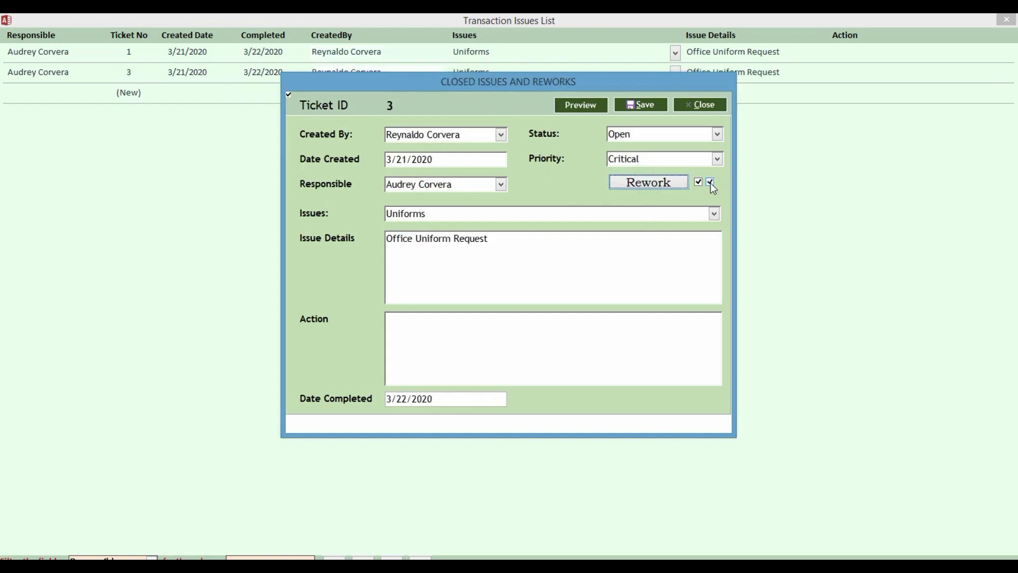
click(710, 183)
click(698, 181)
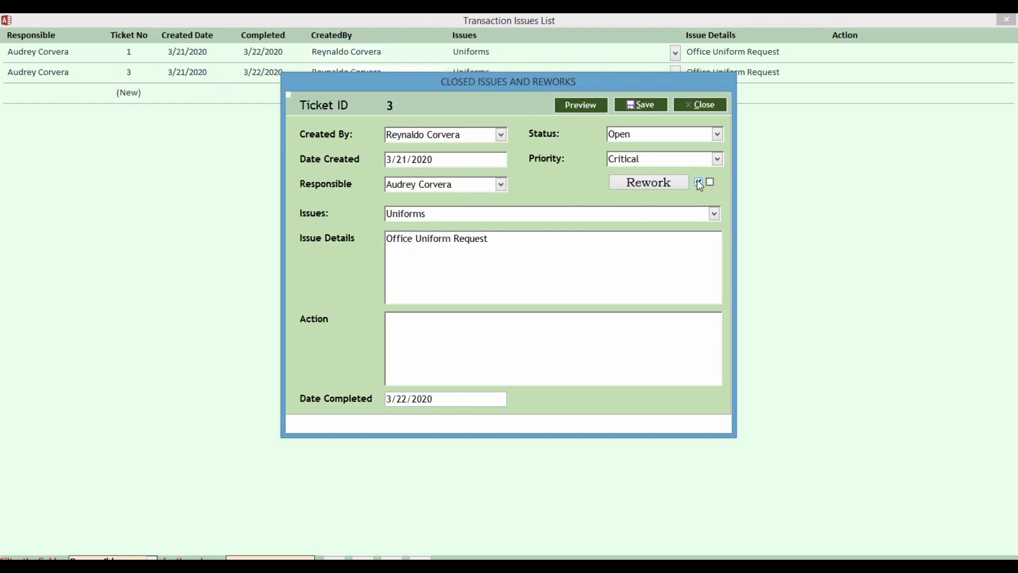
click(706, 108)
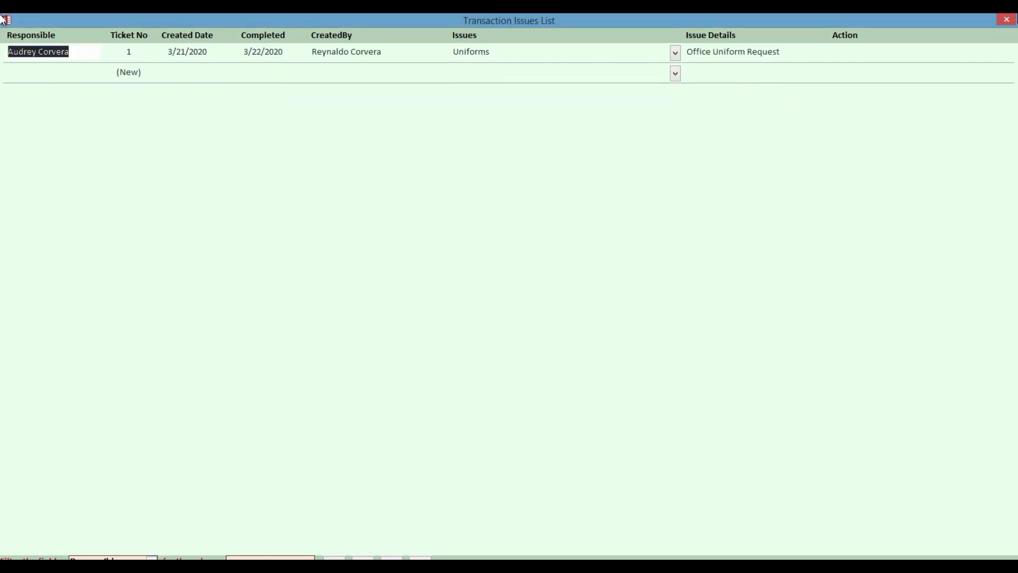
Close the closed issues list, view ticket 2 from the Open Issues list, then close everything.
click(1008, 21)
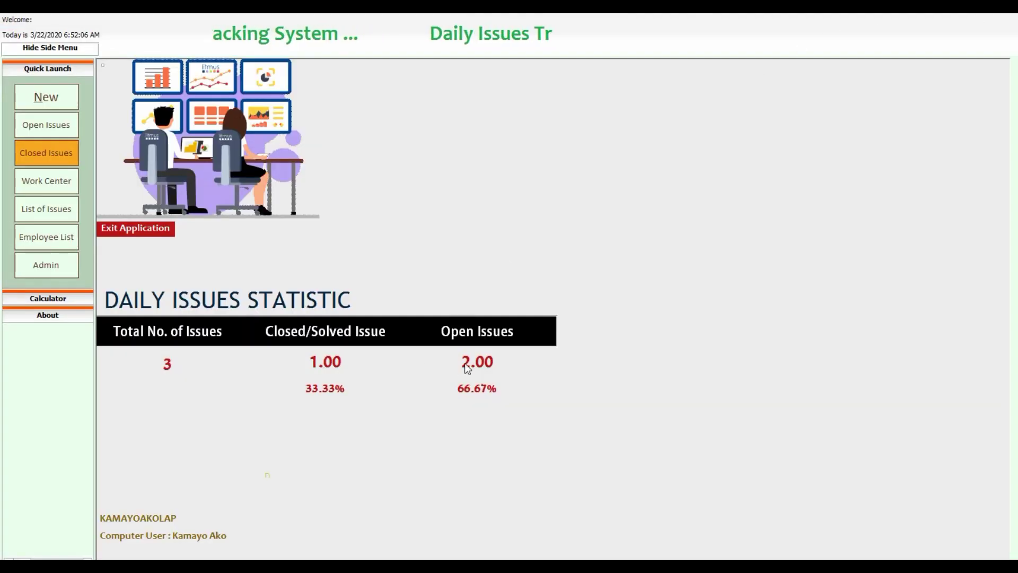
click(56, 127)
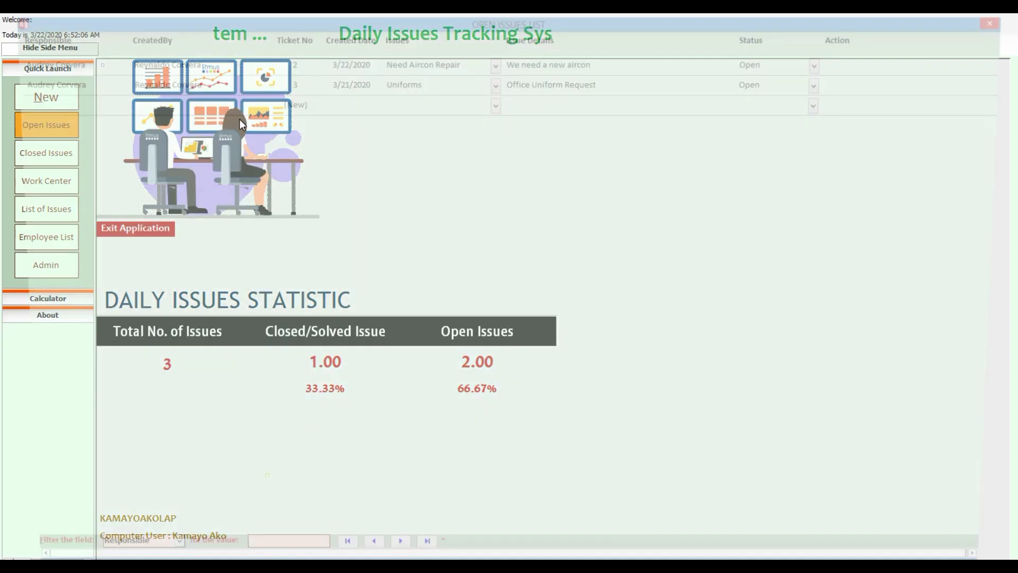
click(215, 62)
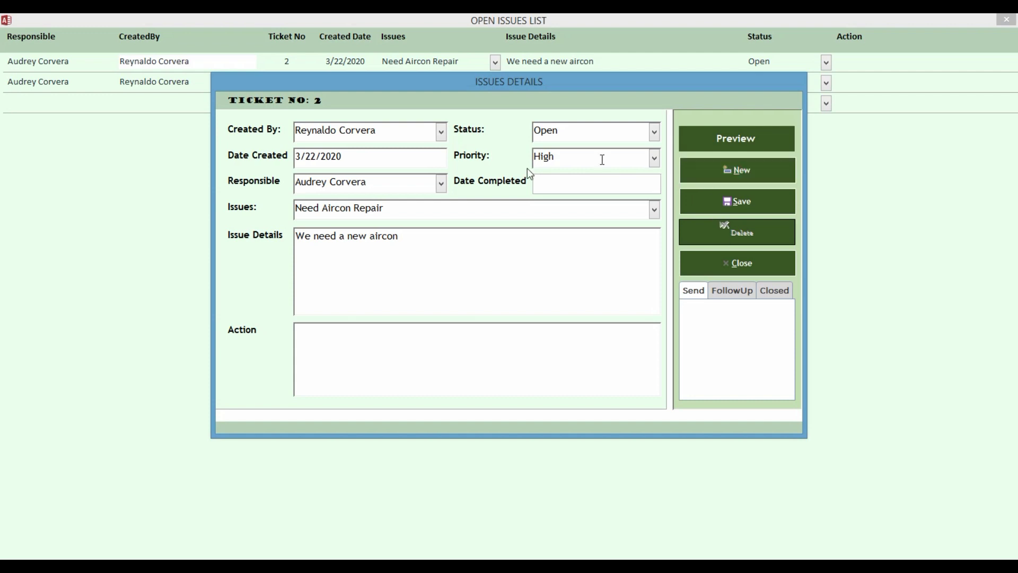
click(744, 264)
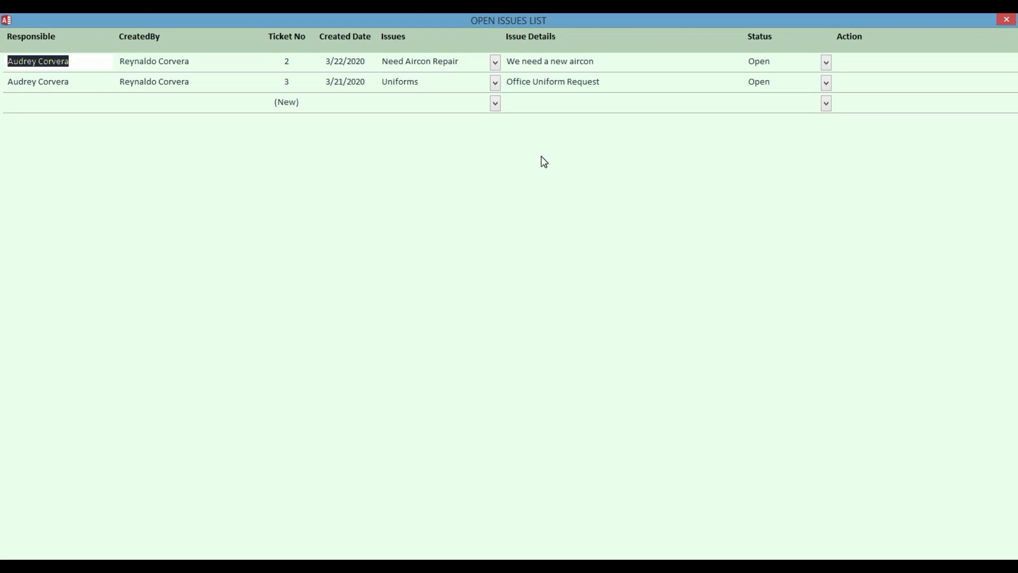
click(1006, 20)
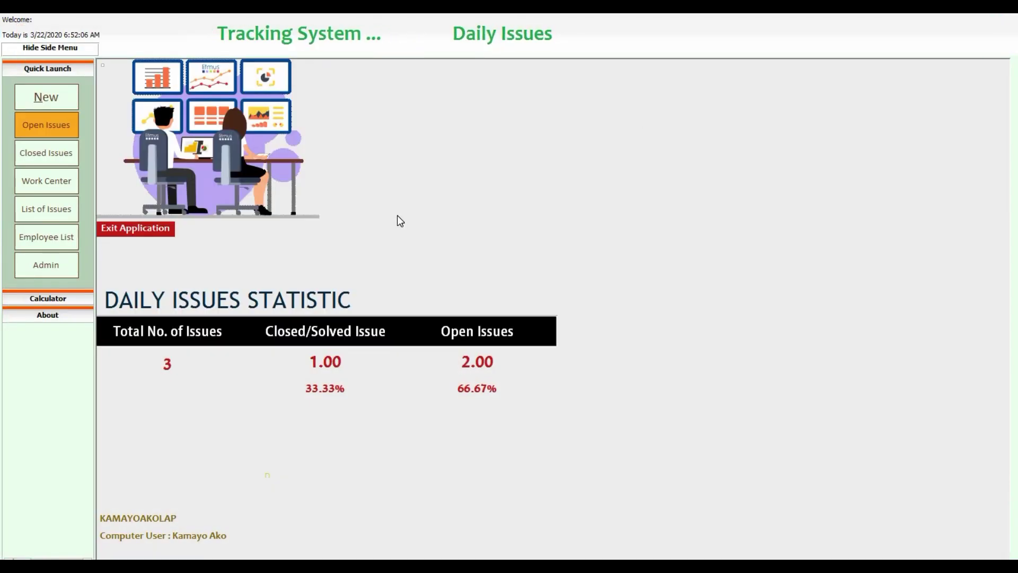
Open the WC200 Management work center record, save it, and close the work center list.
click(34, 184)
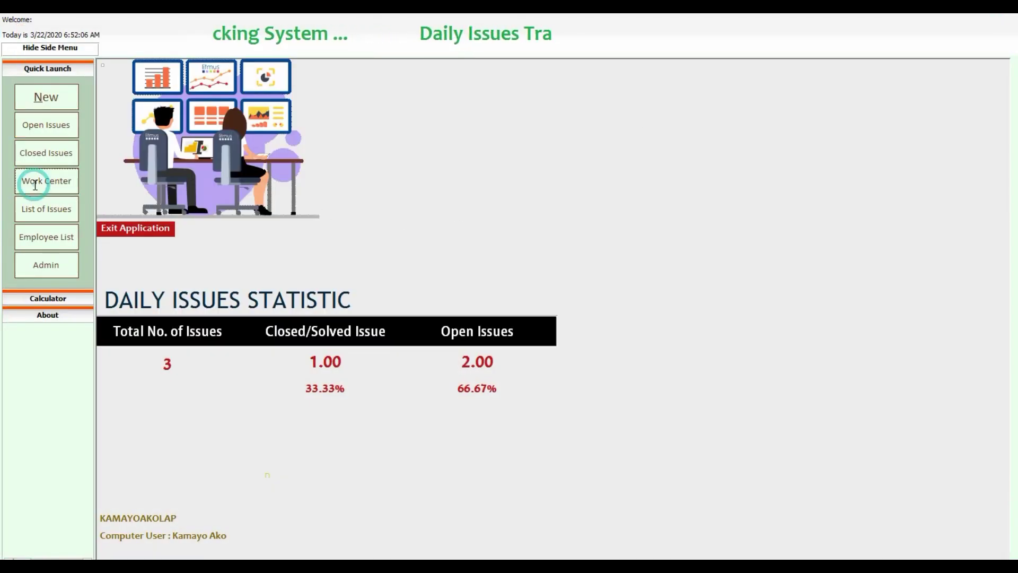
scroll(175, 208, down, 3)
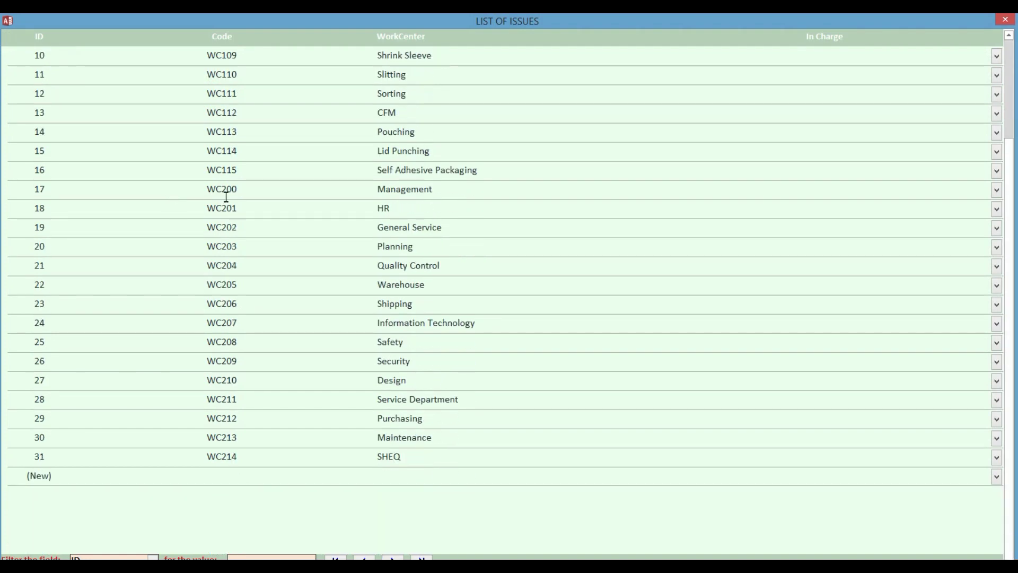
double_click(225, 196)
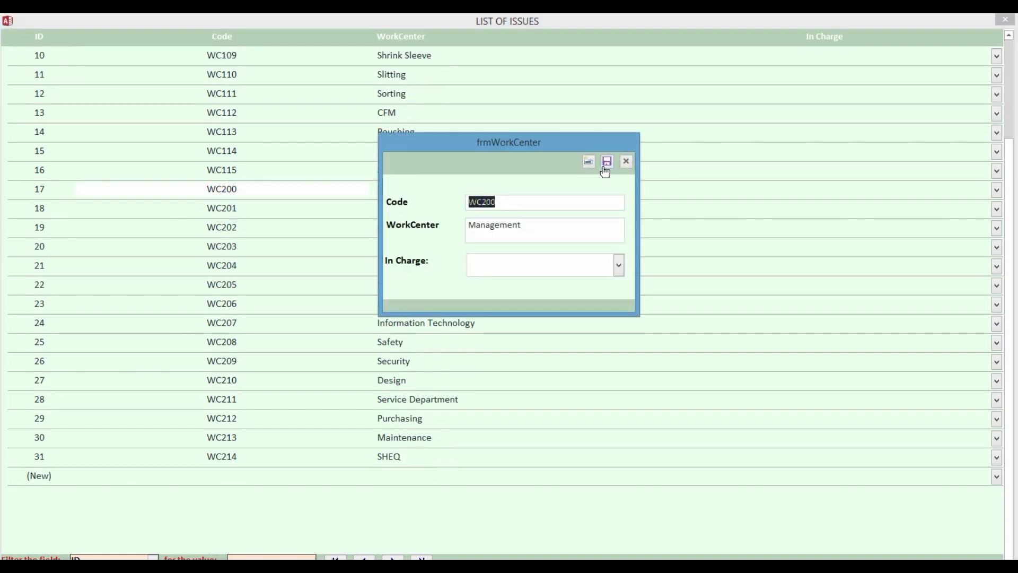
click(588, 161)
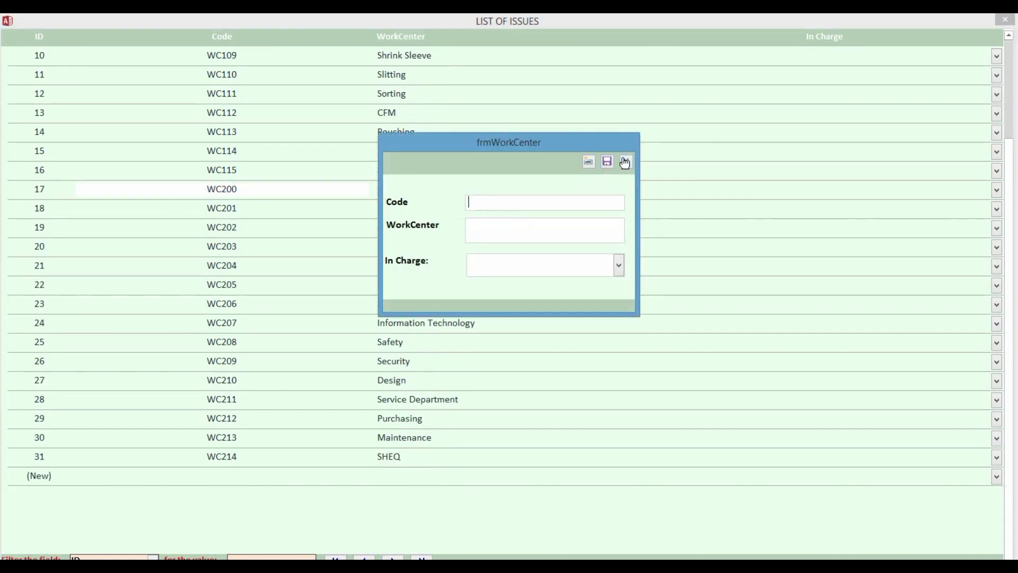
click(625, 161)
click(1005, 20)
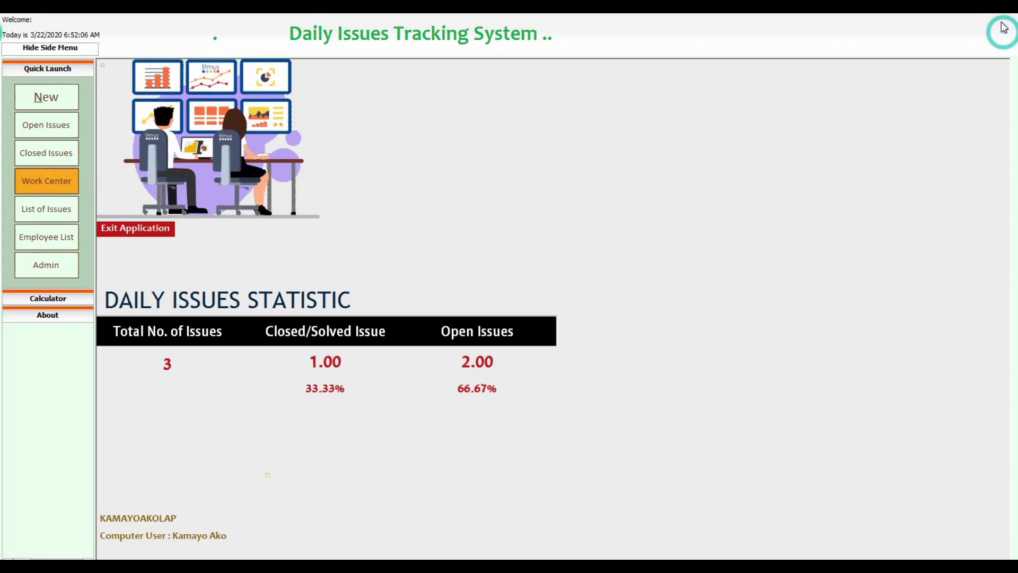
Set Production as responsible for the Need Aircon Repair issue, save it, and close the issues list.
click(49, 214)
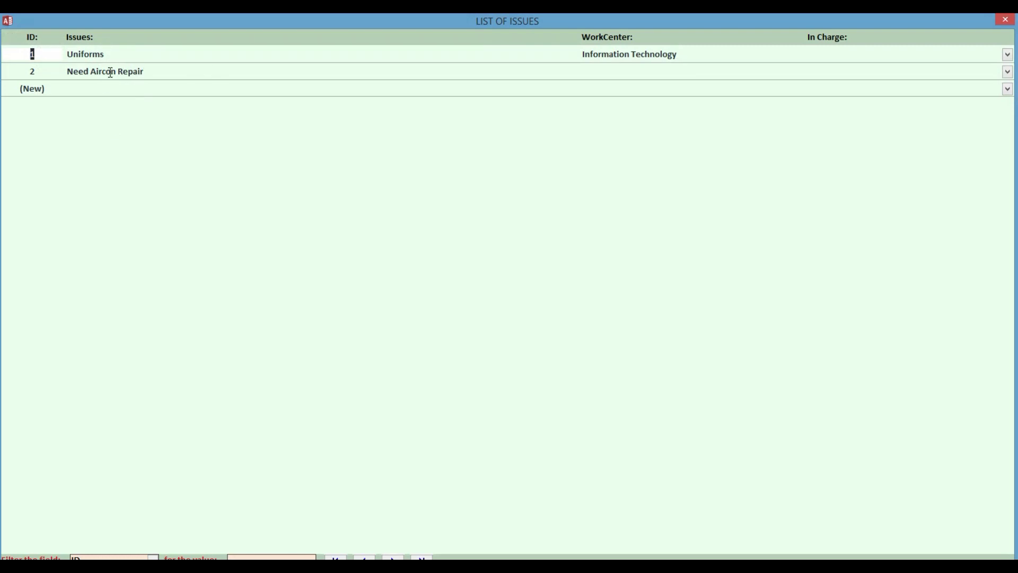
double_click(110, 72)
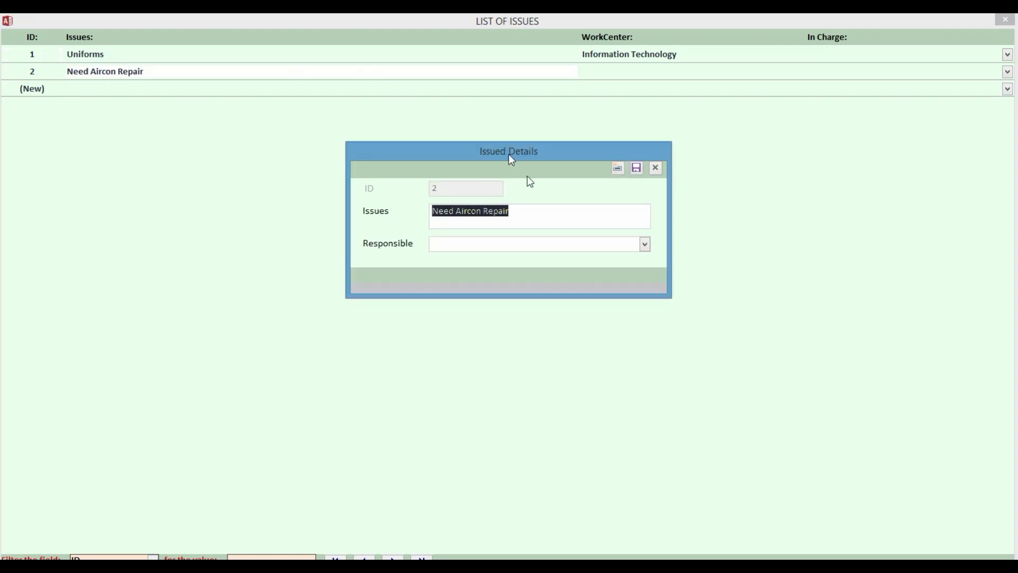
click(643, 245)
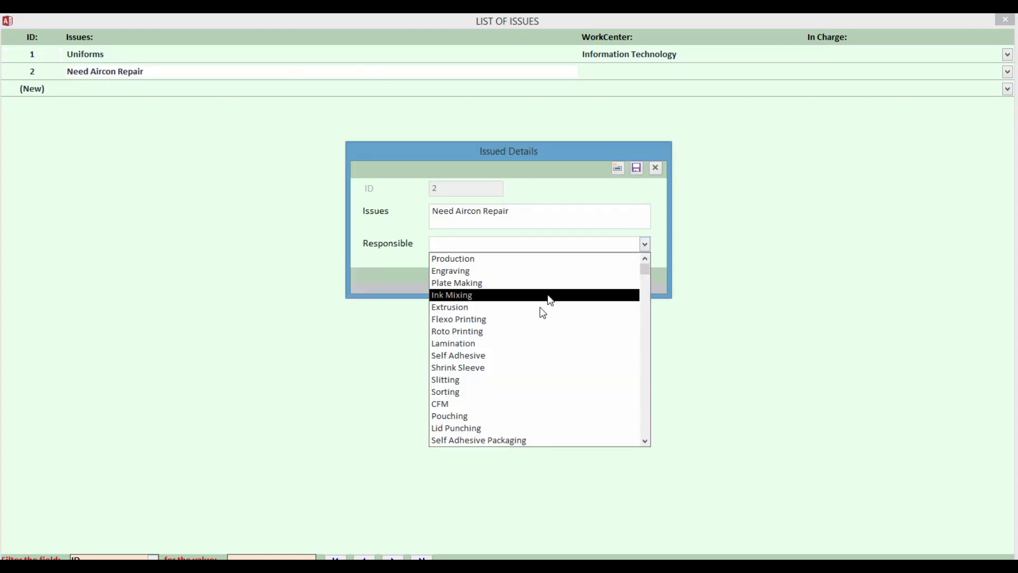
click(504, 260)
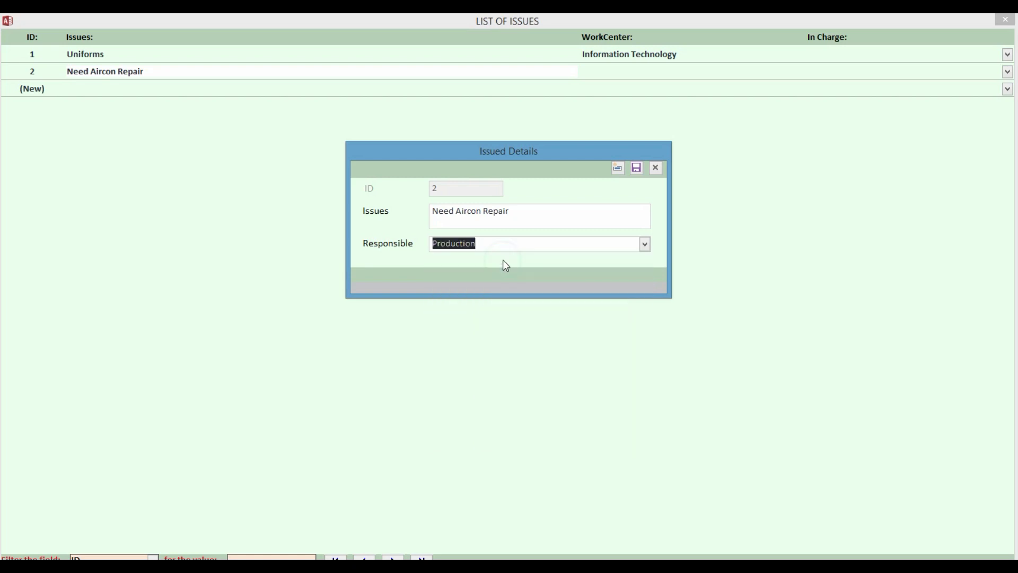
click(636, 169)
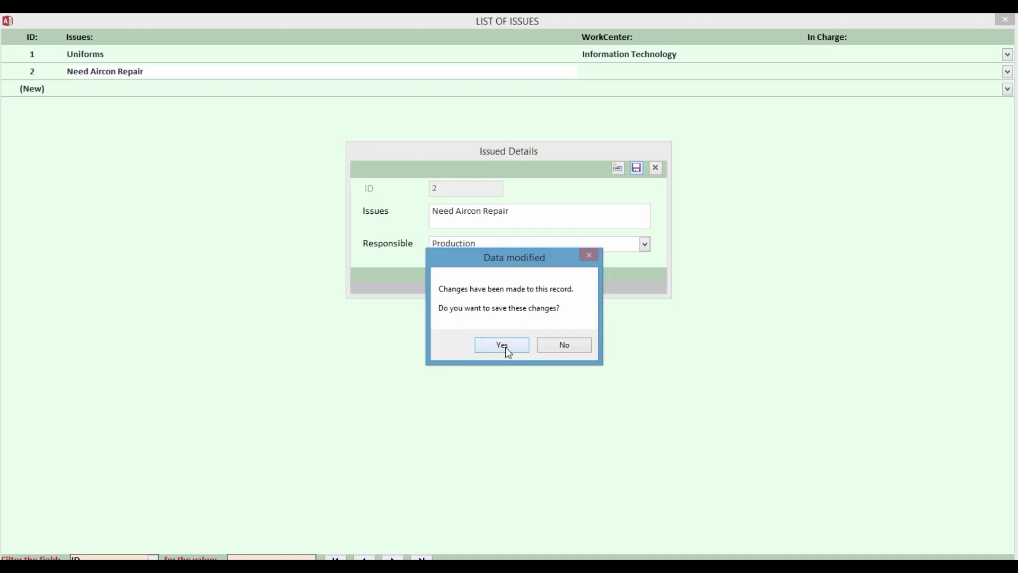
click(505, 347)
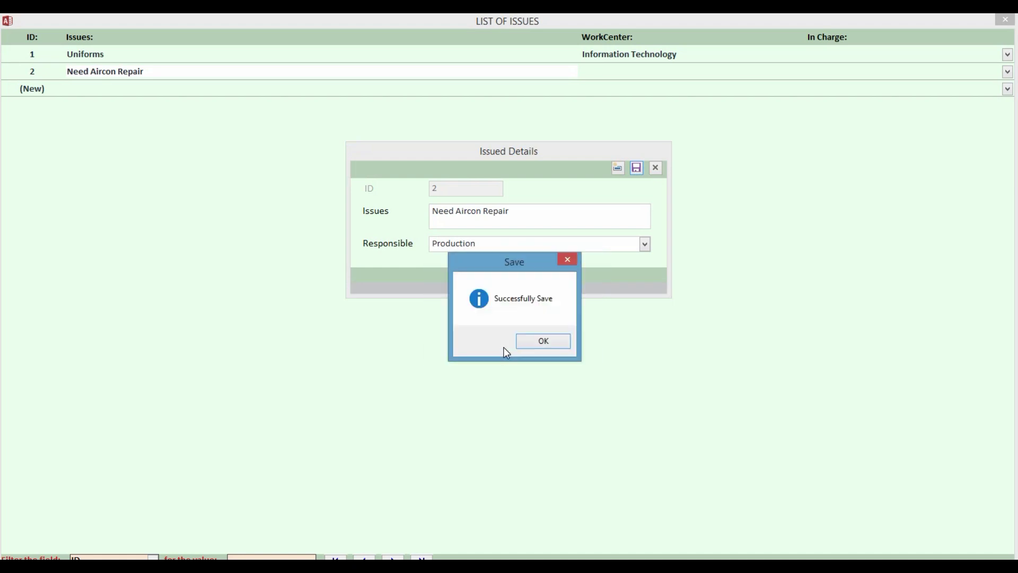
click(528, 340)
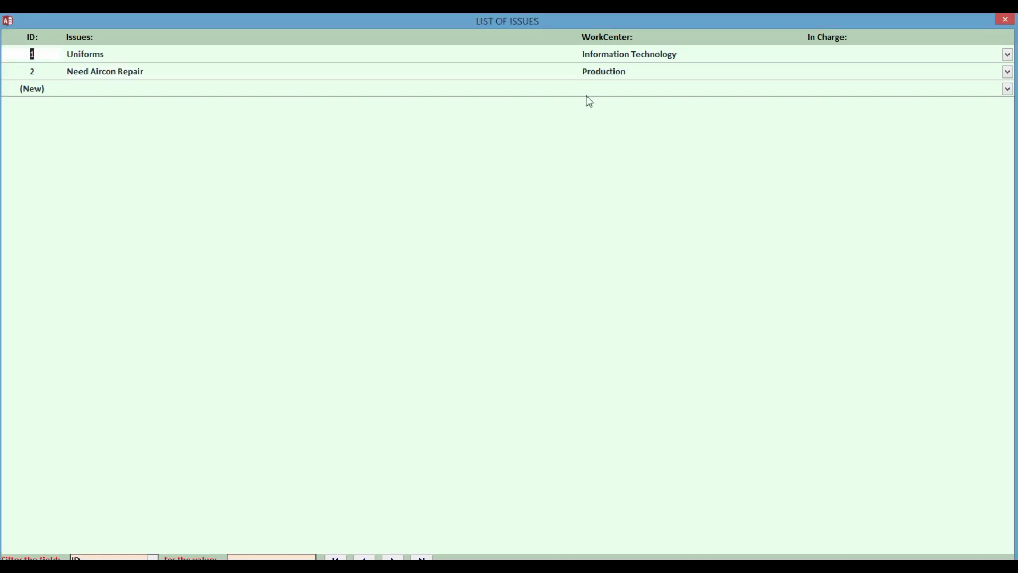
click(1007, 20)
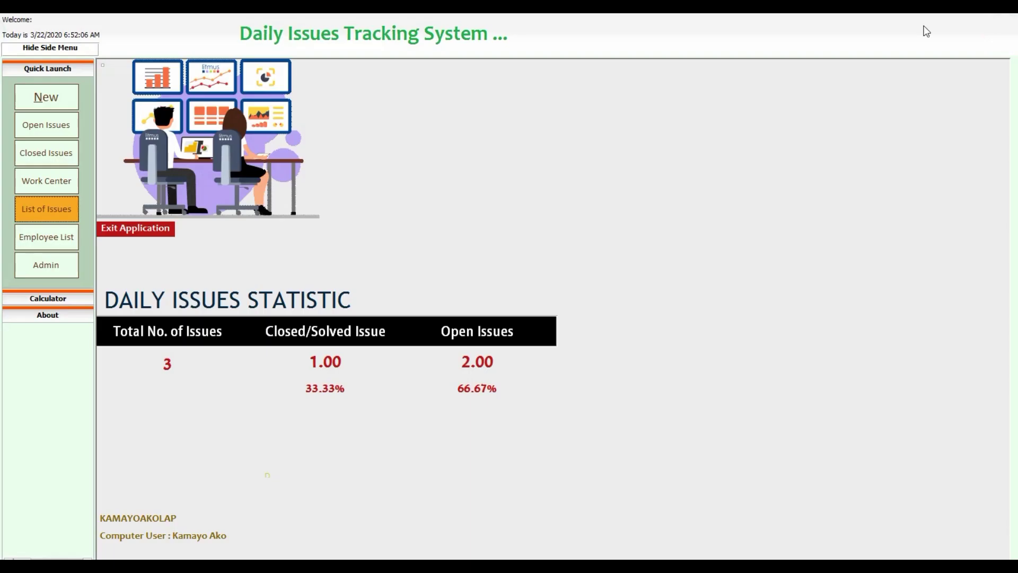
click(51, 243)
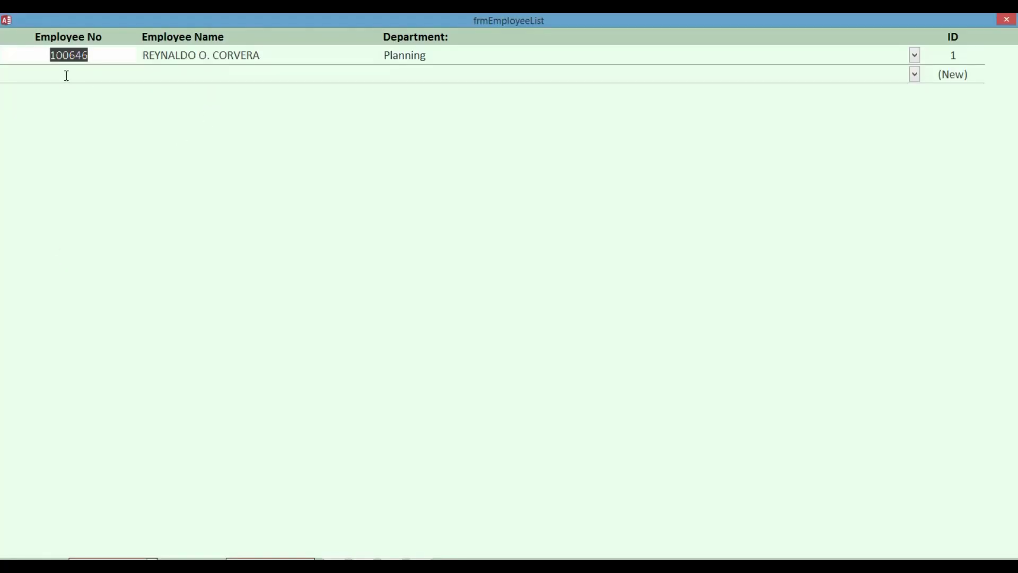
click(67, 74)
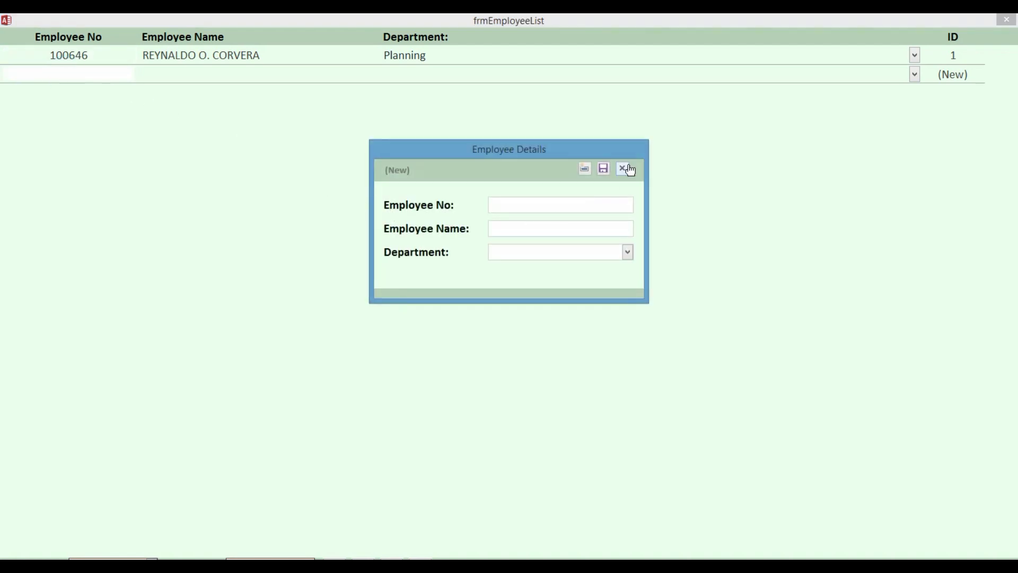
click(623, 168)
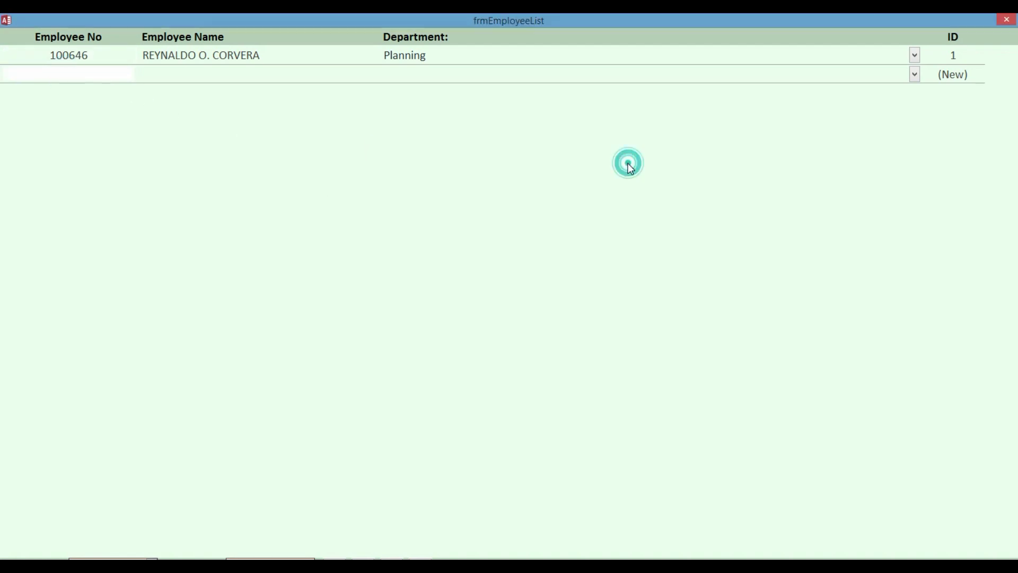
click(175, 55)
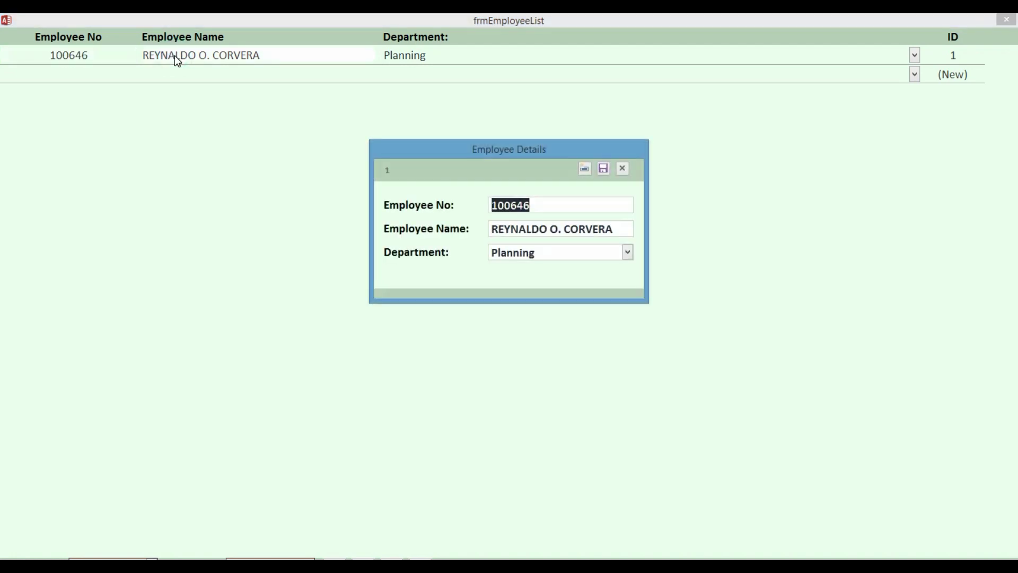
click(624, 171)
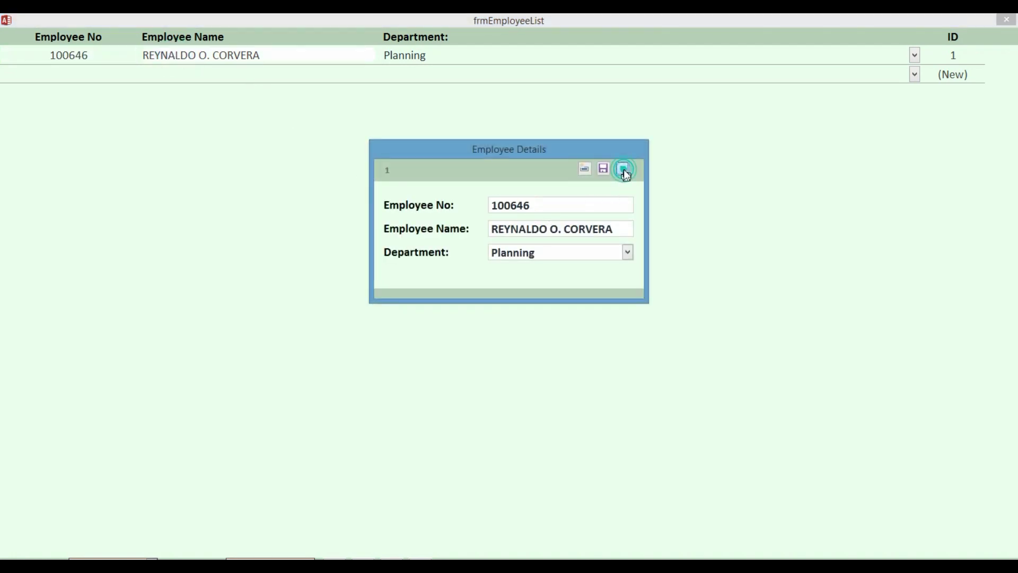
click(1006, 20)
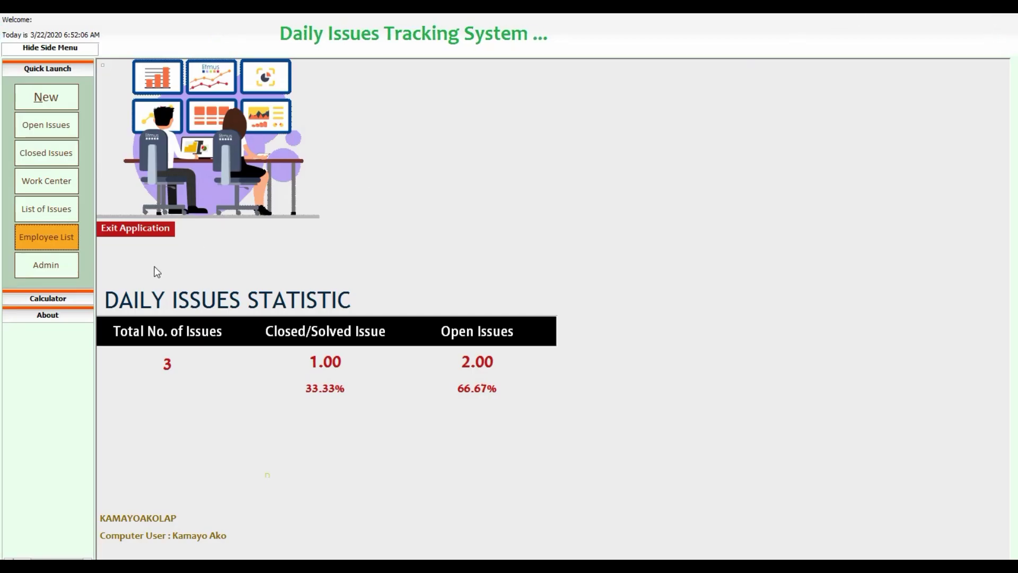
Open the Database Admin Menu, select row 5's Window User cell, and scroll through the session log.
click(51, 267)
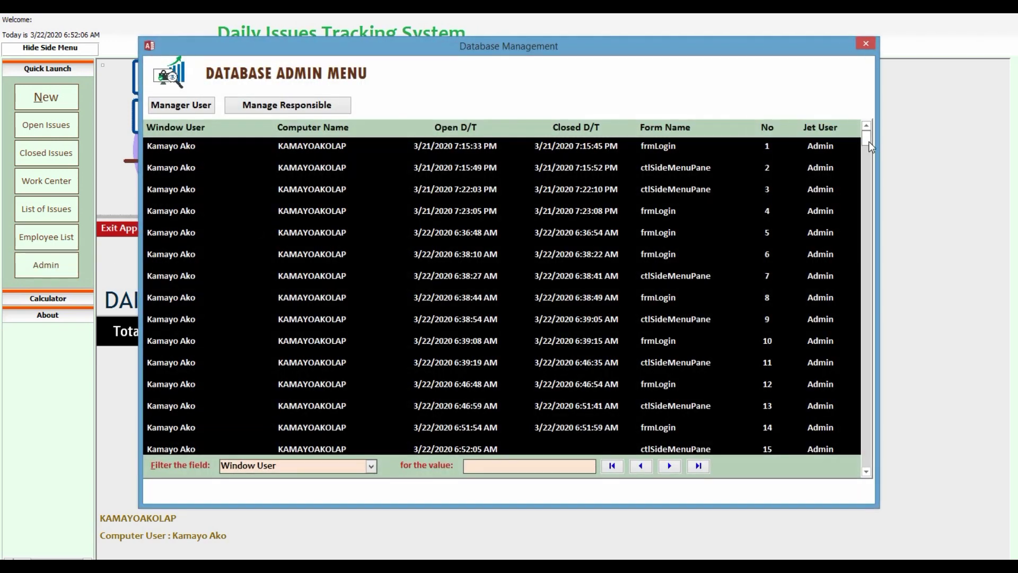
drag(869, 141, 873, 180)
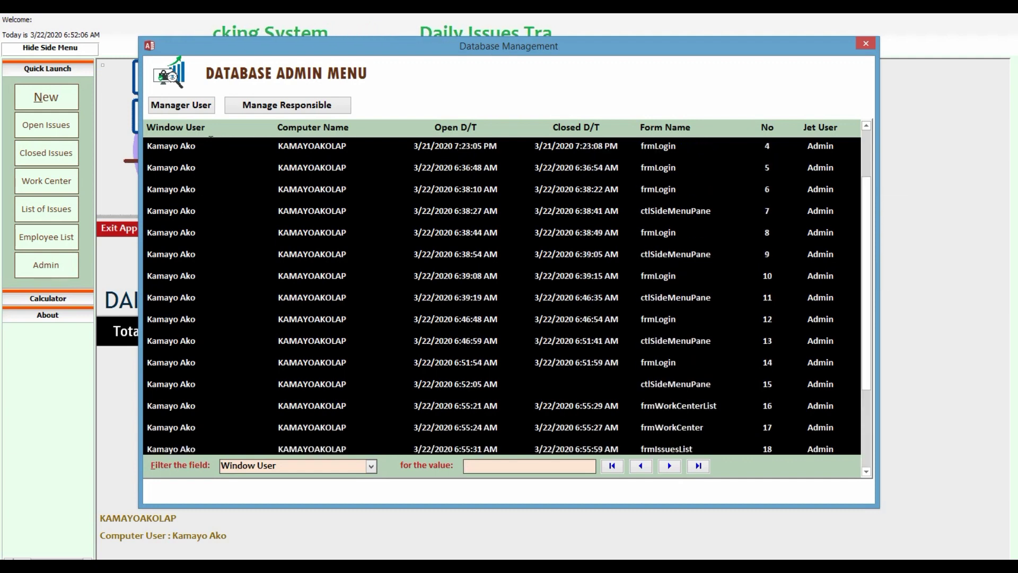
click(211, 168)
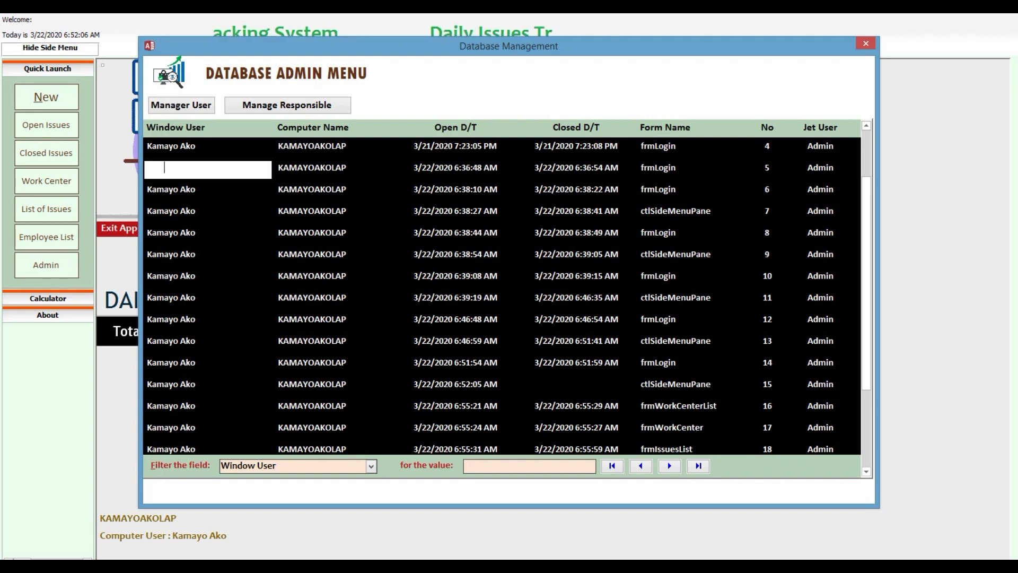
click(866, 191)
drag(866, 191, 723, 186)
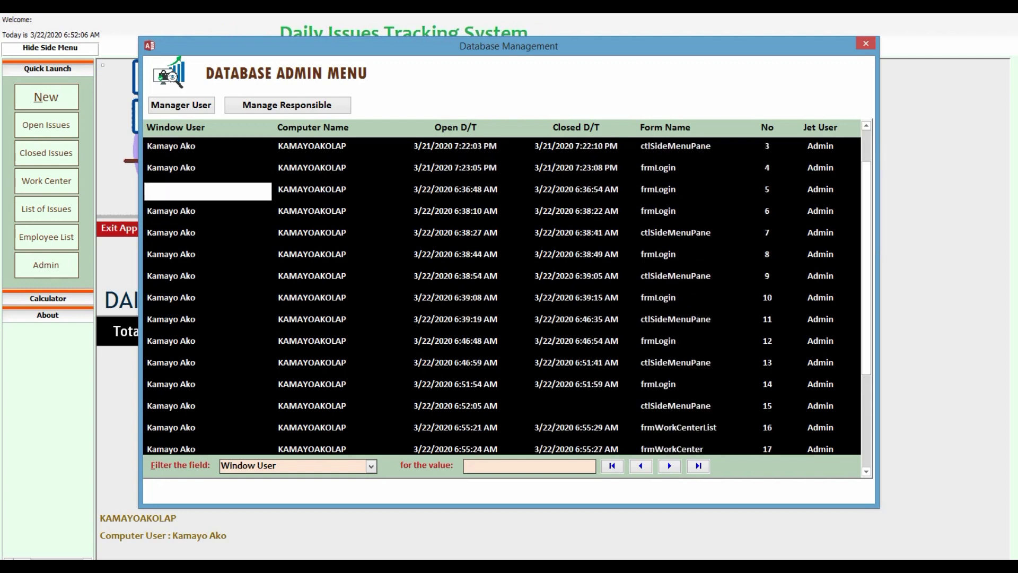
scroll(502, 297, down, 2)
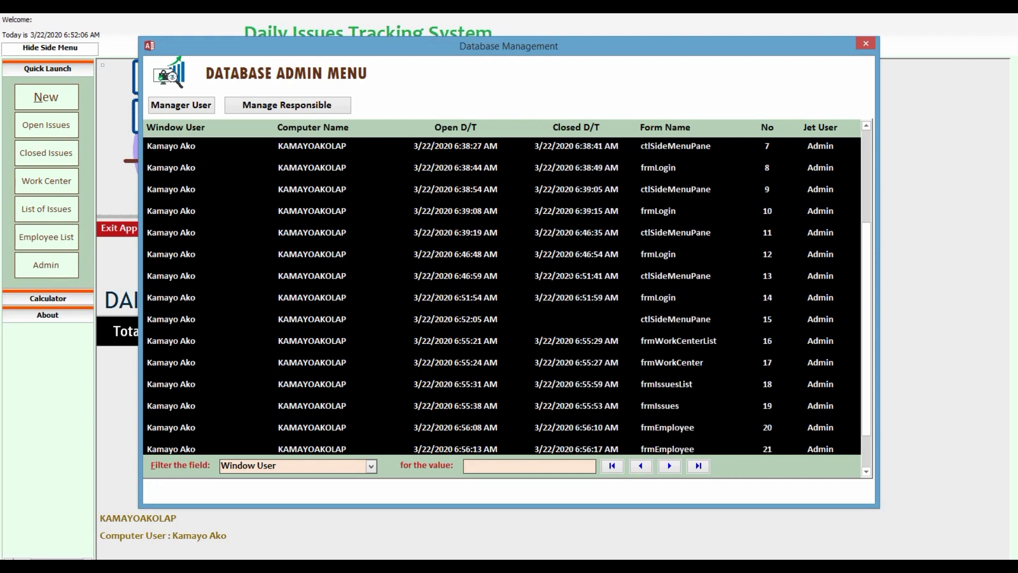
scroll(571, 276, down, 1)
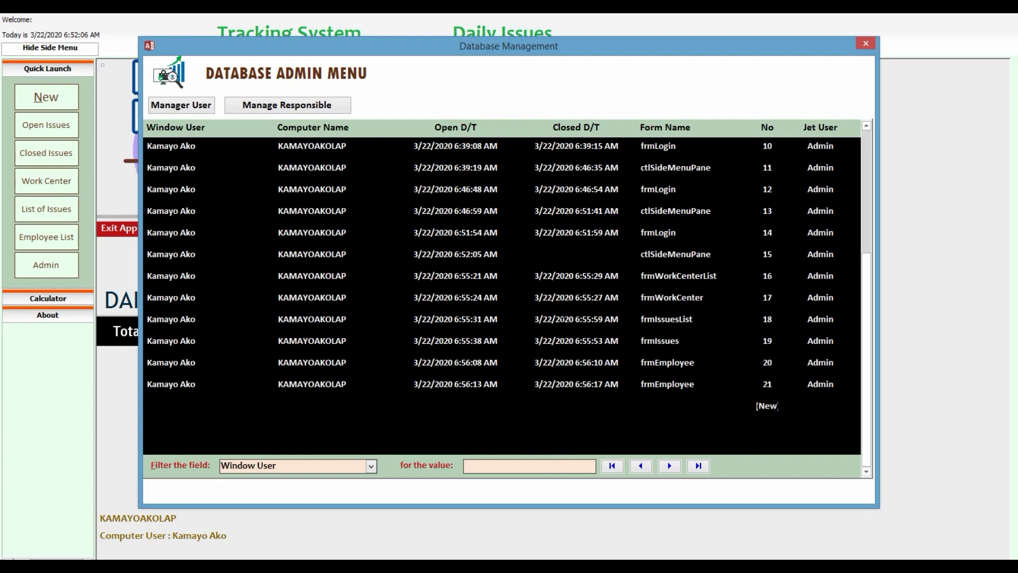
scroll(502, 292, up, 2)
scroll(501, 291, up, 1)
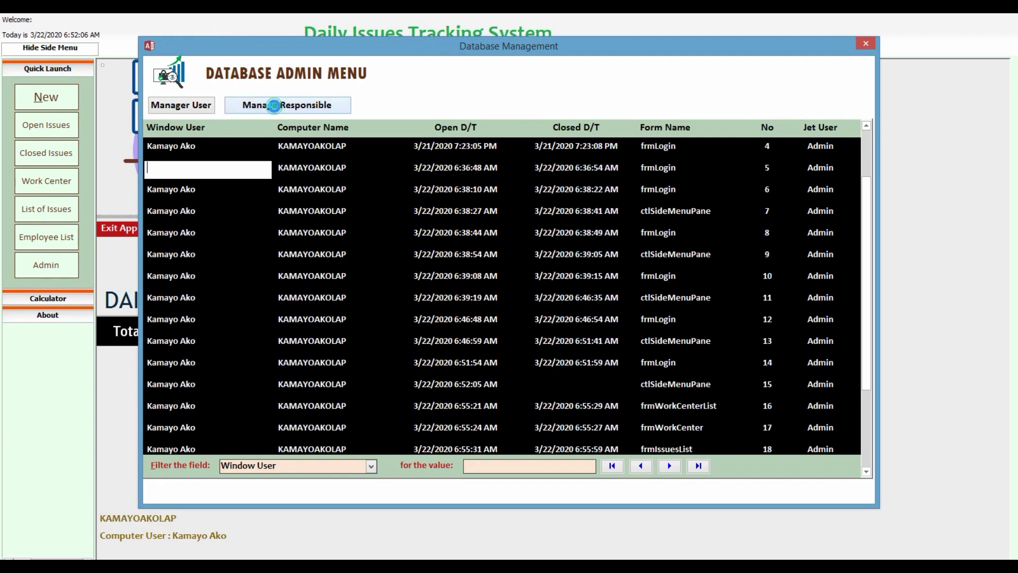
Open the first responsible person's details and select the EMail and EMailCC addresses.
click(276, 109)
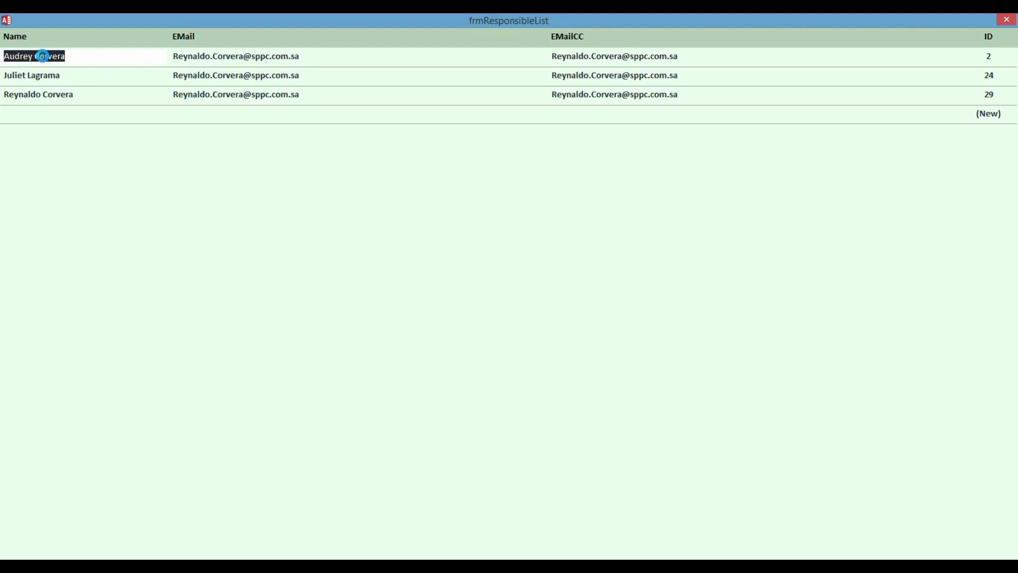
double_click(46, 56)
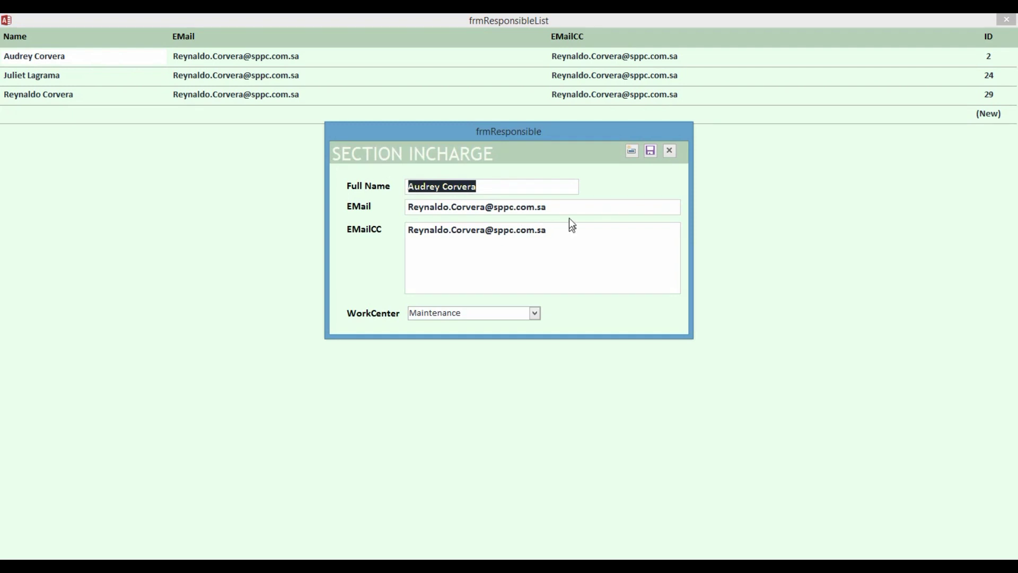
drag(570, 208, 400, 206)
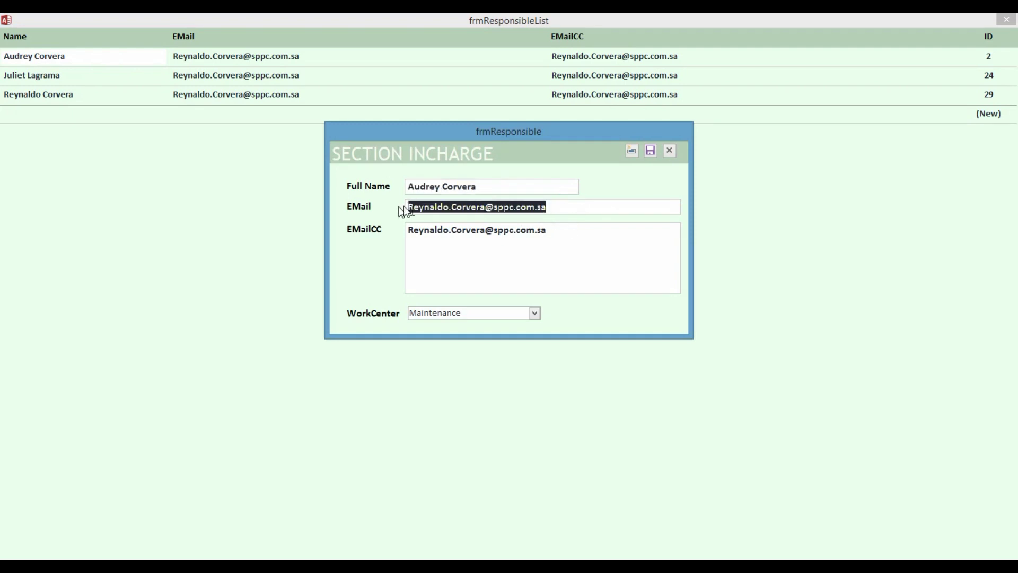
click(614, 228)
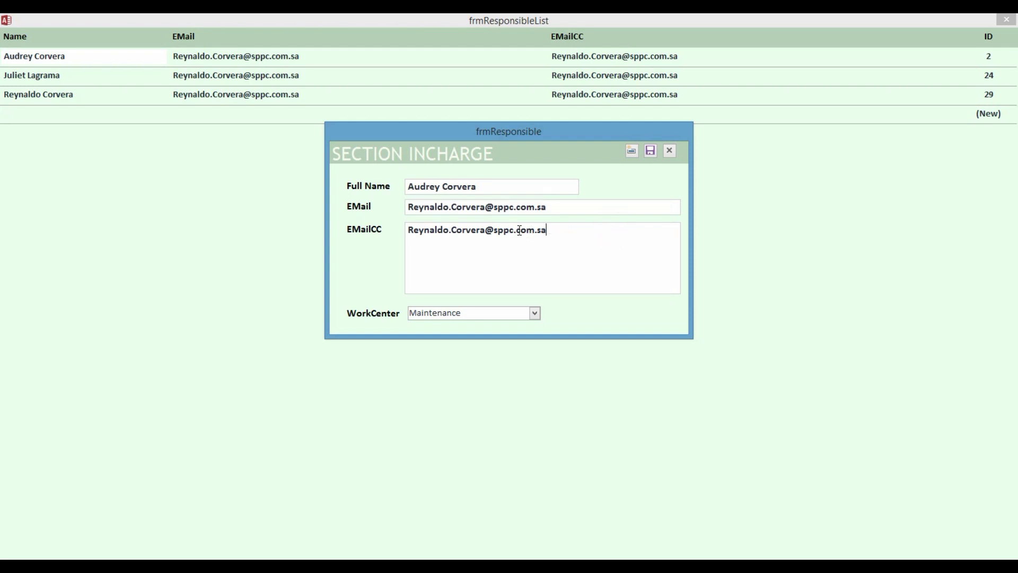
drag(549, 230, 403, 234)
key(ctrl+c)
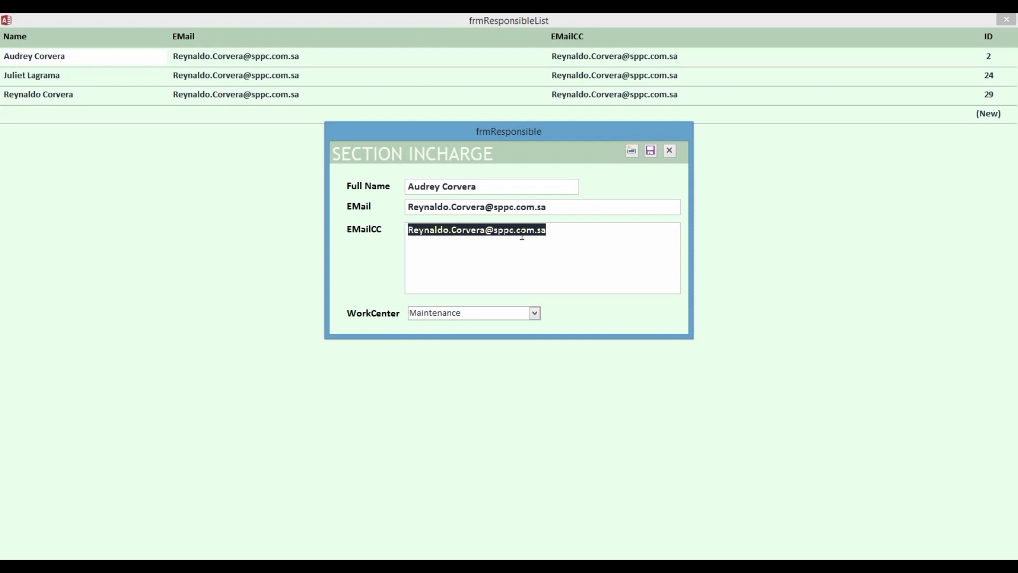
Append two comma-separated pasted copies of the CC address to EMailCC, then close and save.
click(567, 230)
text(,)
key(ctrl+v)
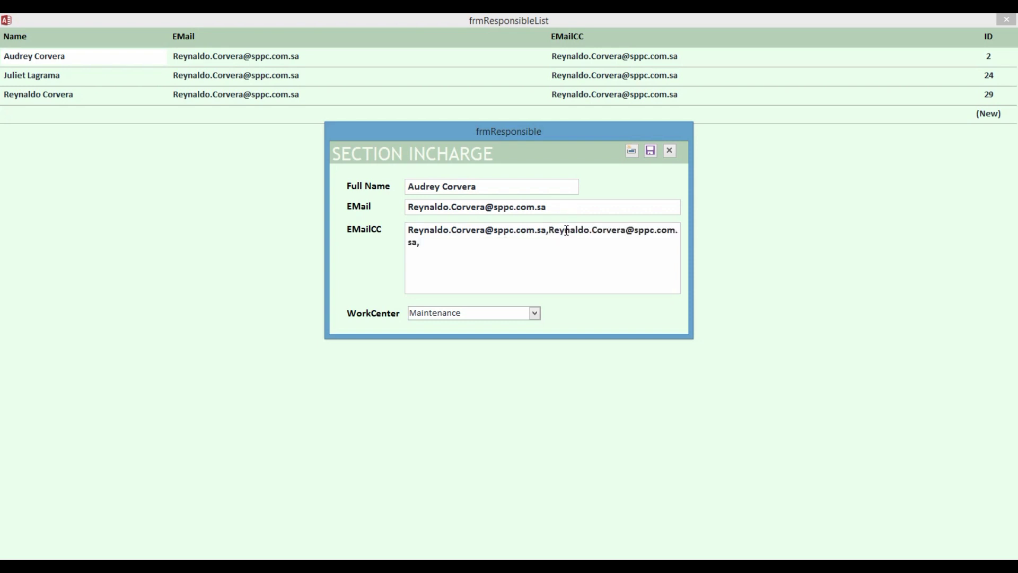
key(ctrl+v)
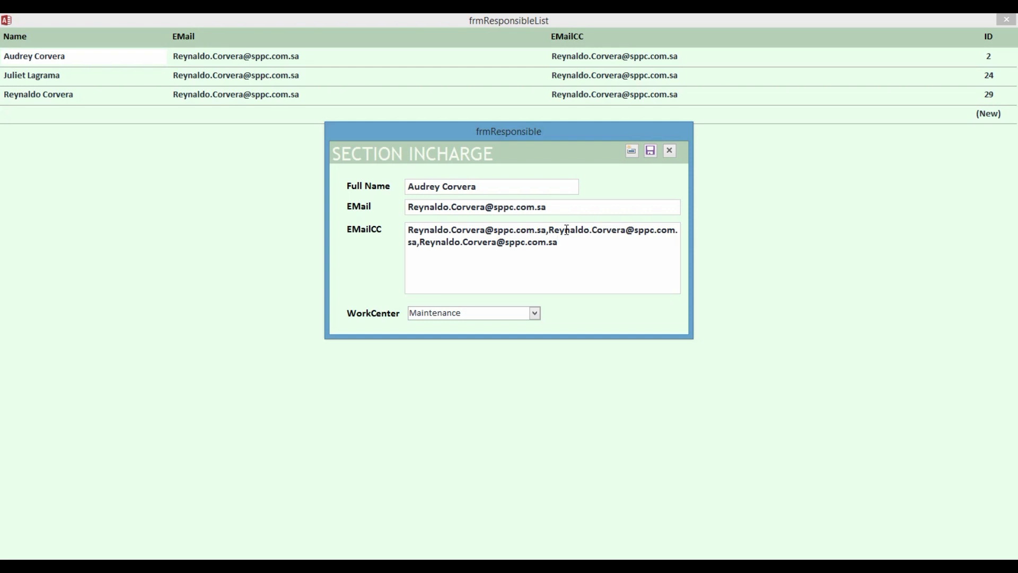
click(671, 153)
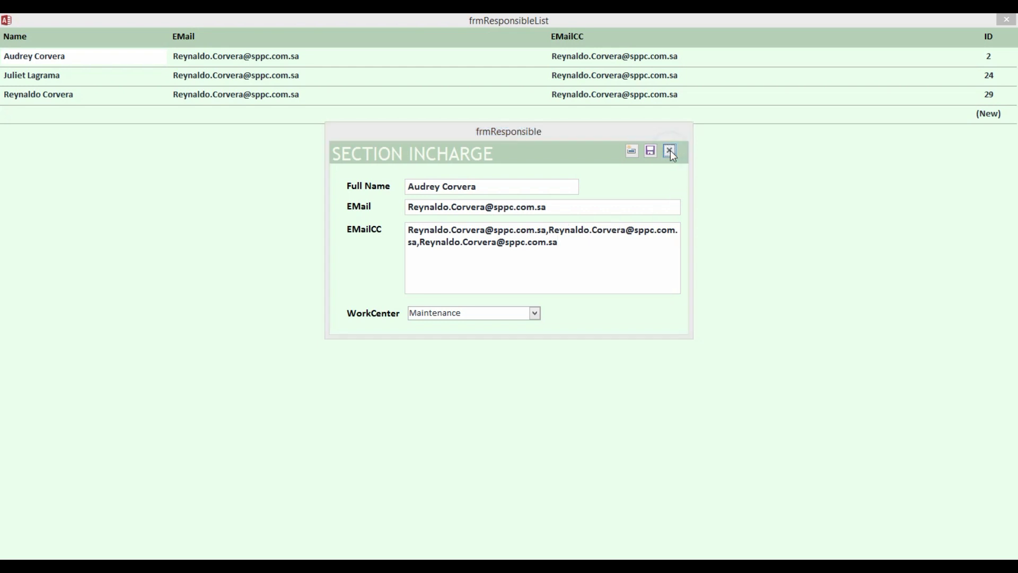
click(502, 345)
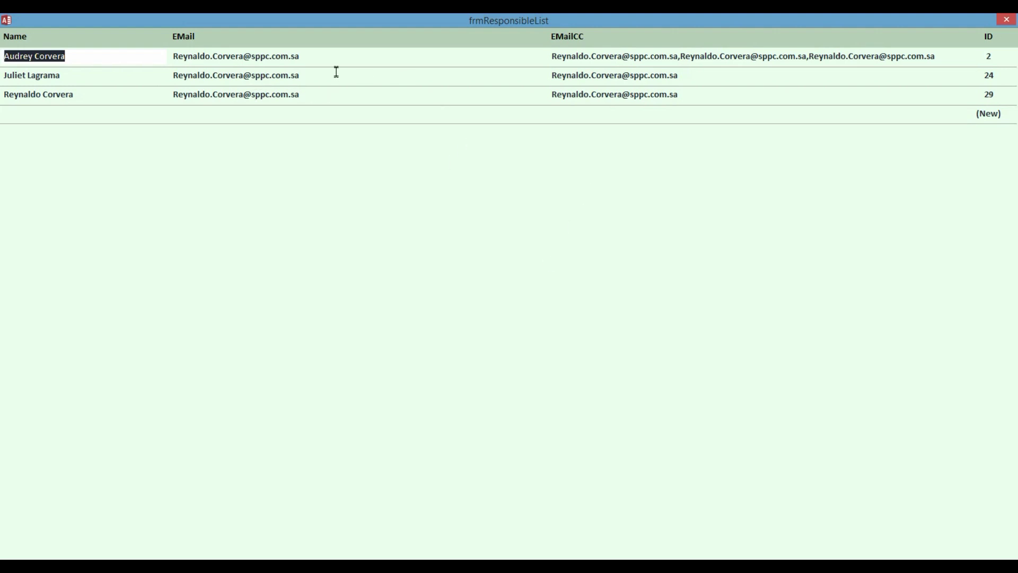
Reopen the first responsible person's details, select the EMail address, then close the form and frmResponsibleList.
double_click(263, 55)
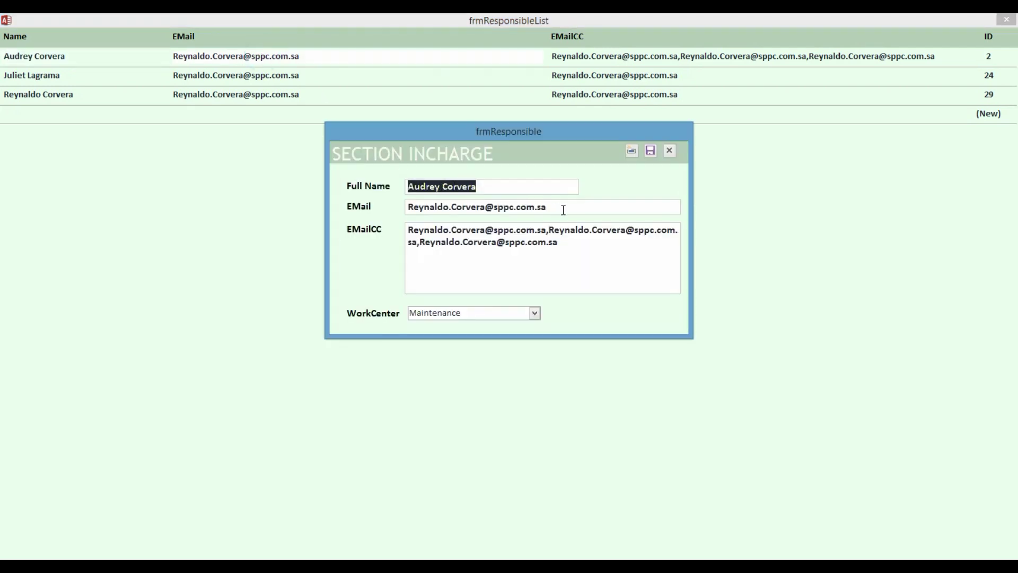
click(564, 210)
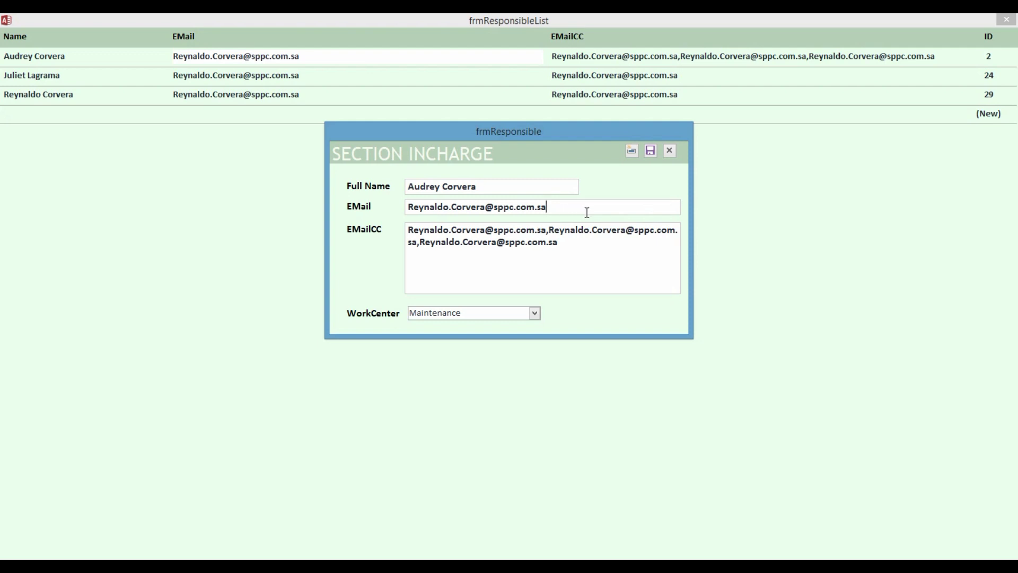
click(406, 213)
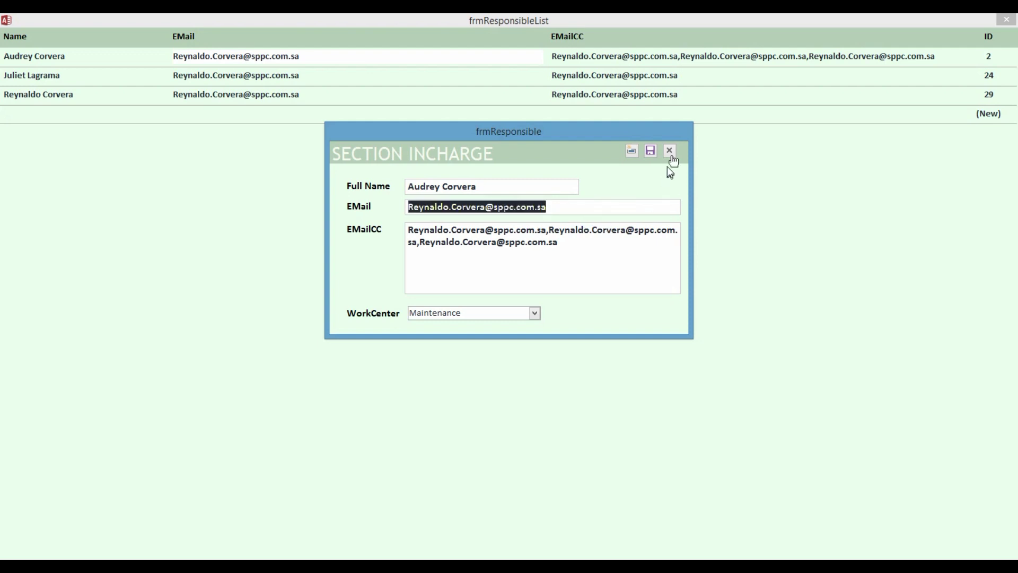
click(673, 152)
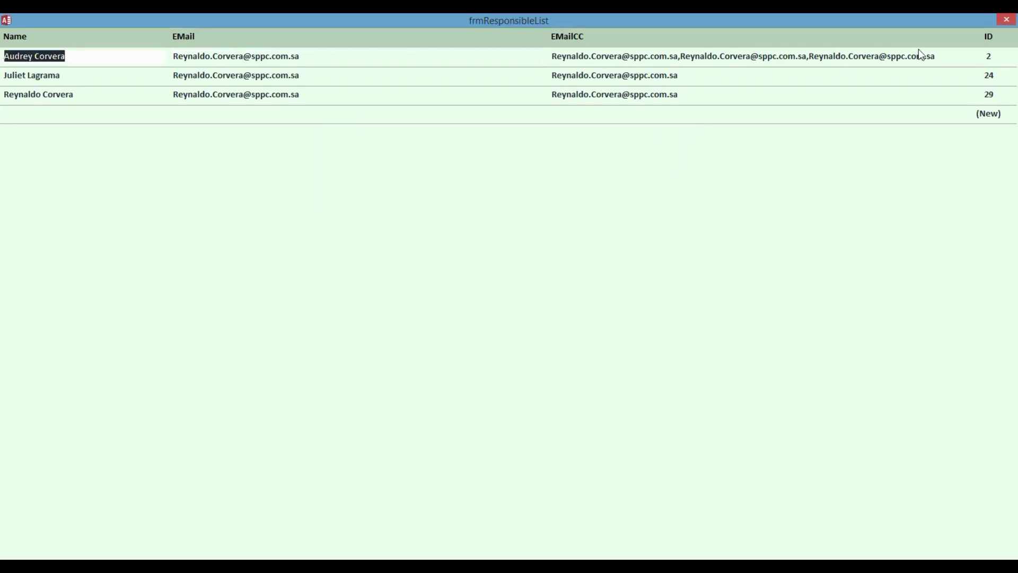
click(1007, 21)
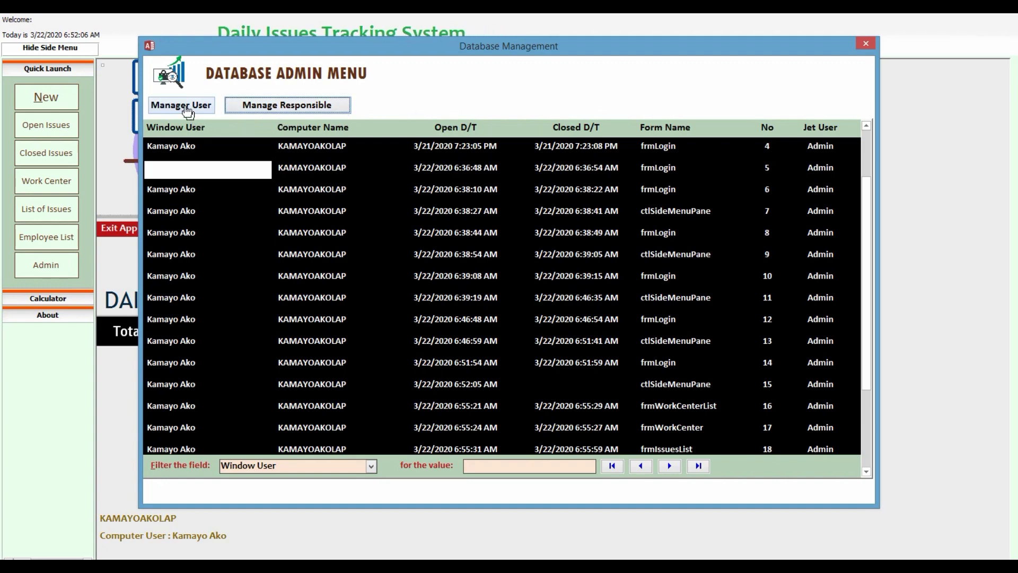
In Manage User, choose Change account and look up the developer's account.
click(187, 109)
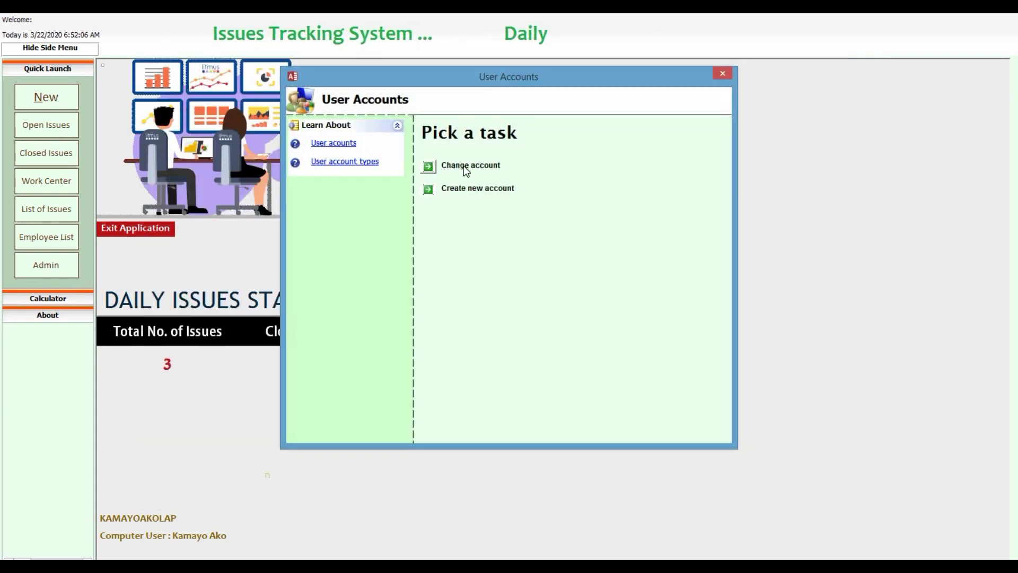
click(448, 165)
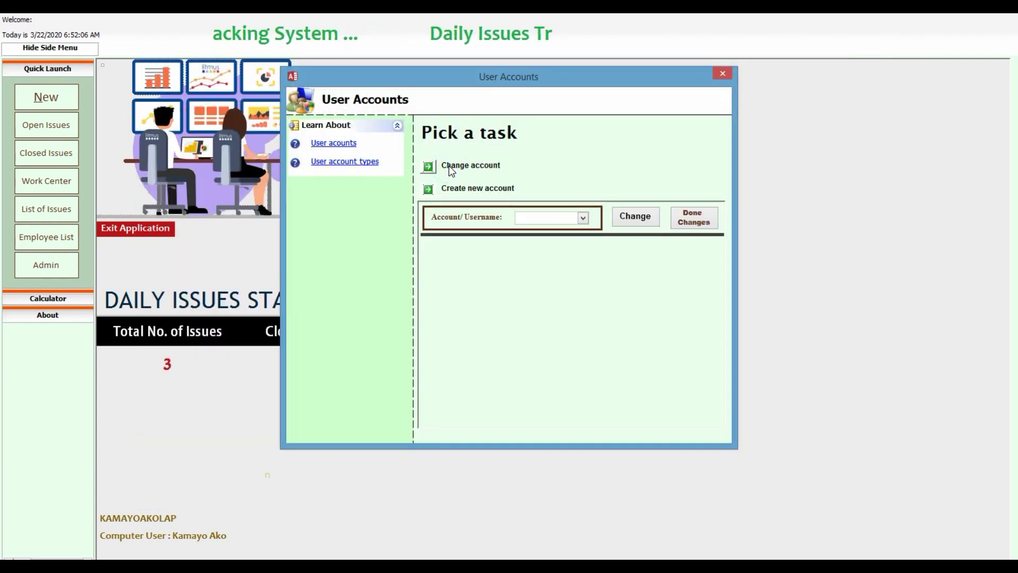
click(582, 218)
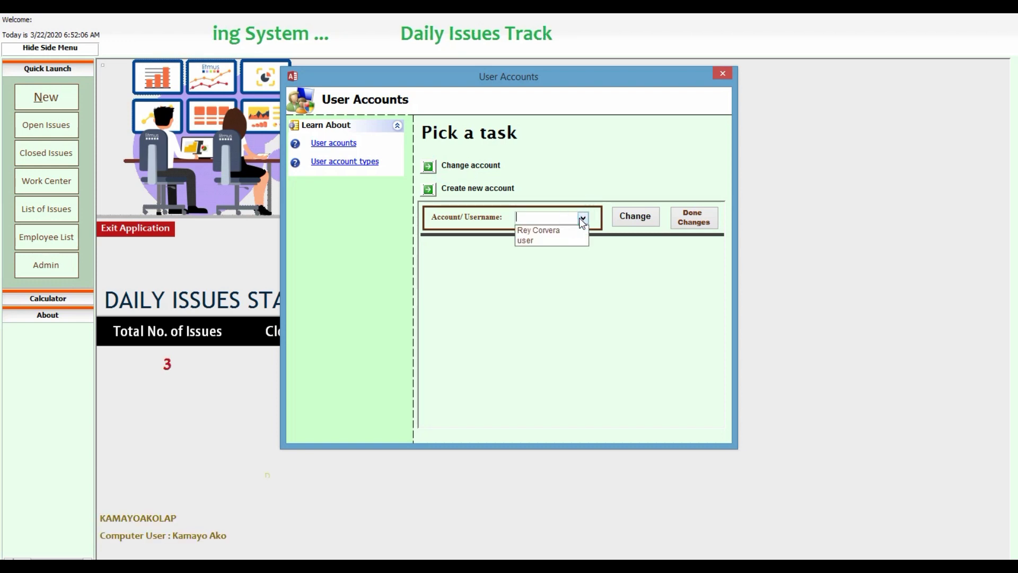
click(559, 230)
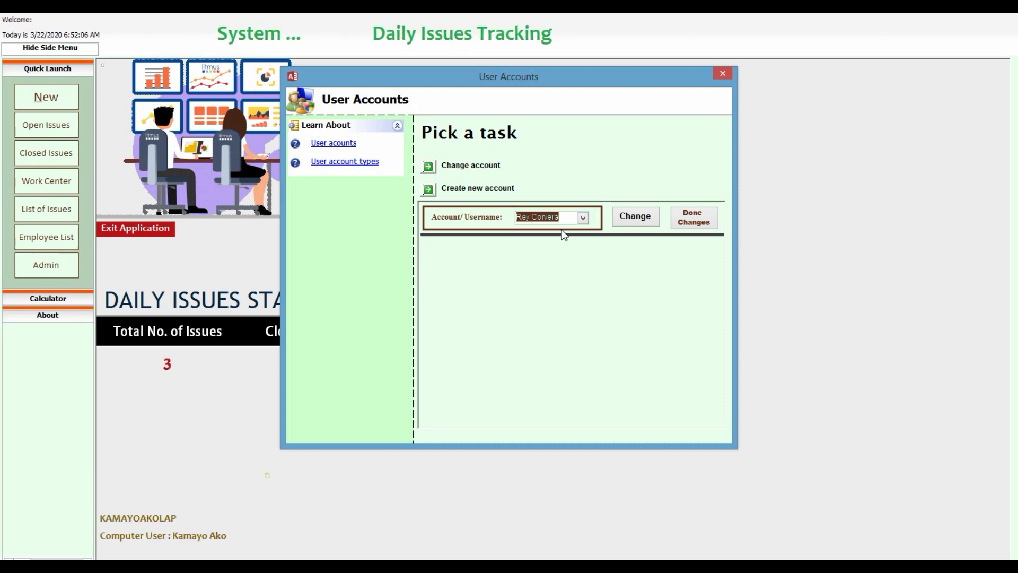
click(628, 218)
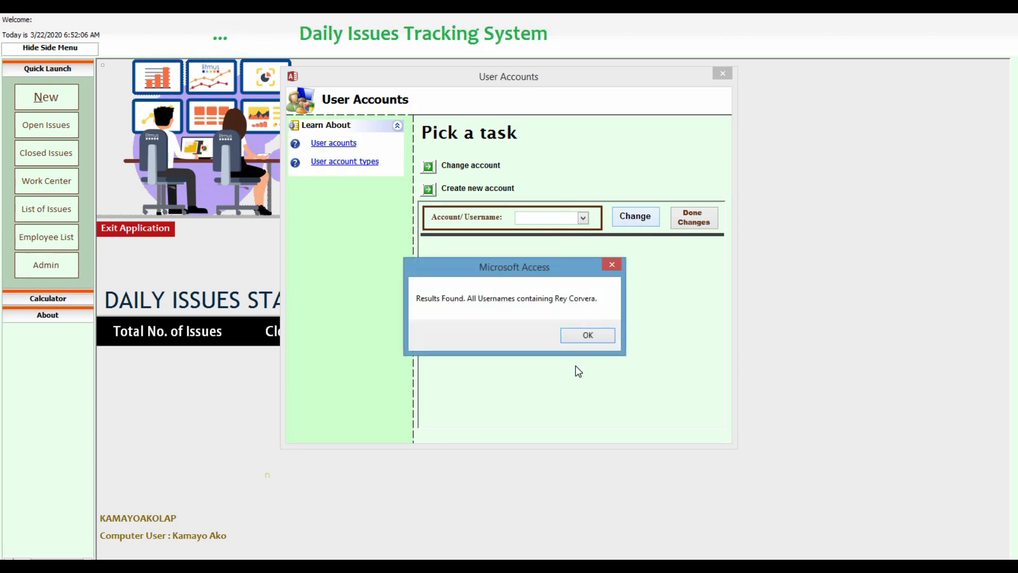
click(585, 340)
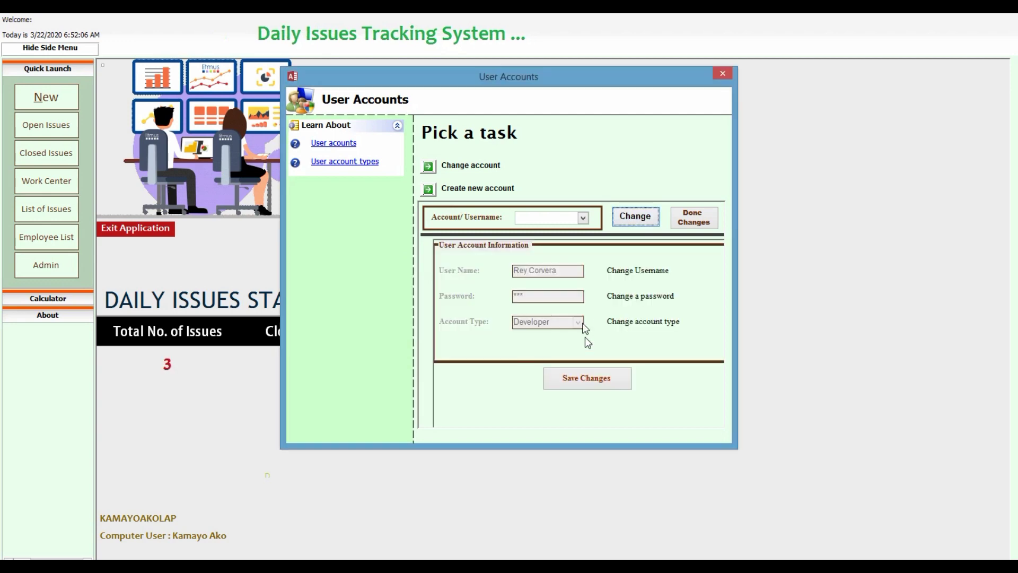
Rename the account's user name to 'Admin' and enter a new password.
click(630, 273)
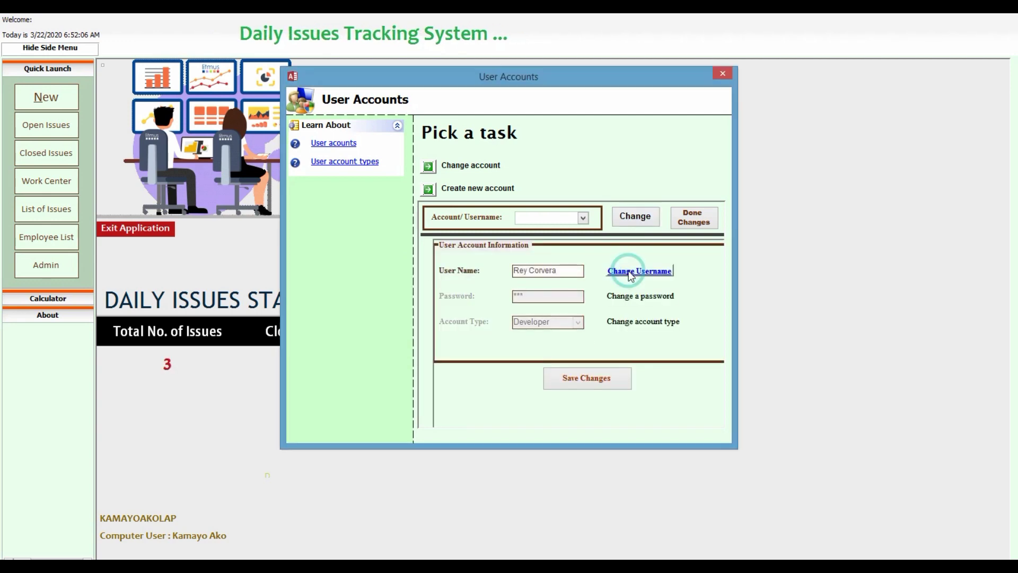
drag(561, 271, 483, 273)
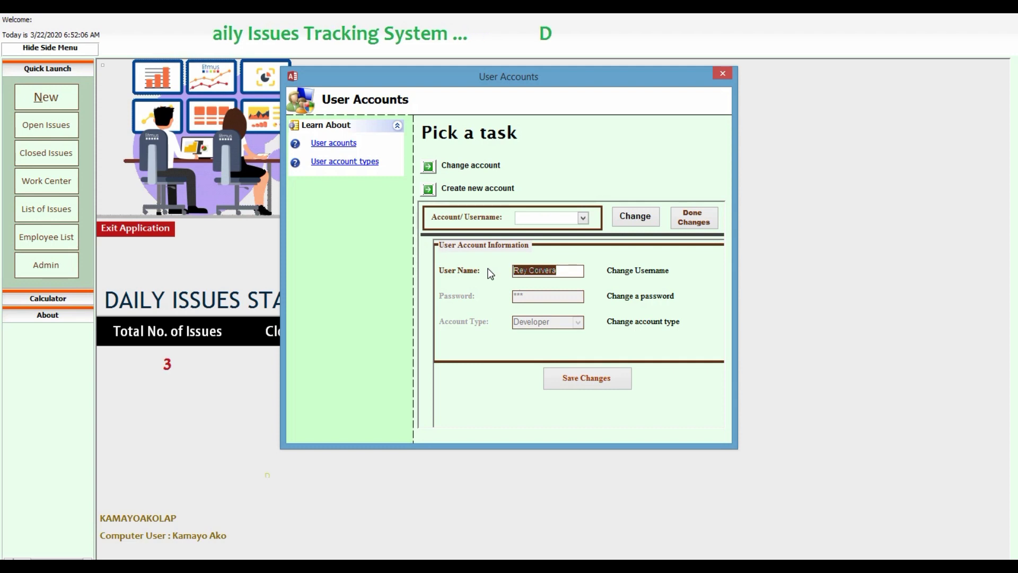
text(Admin)
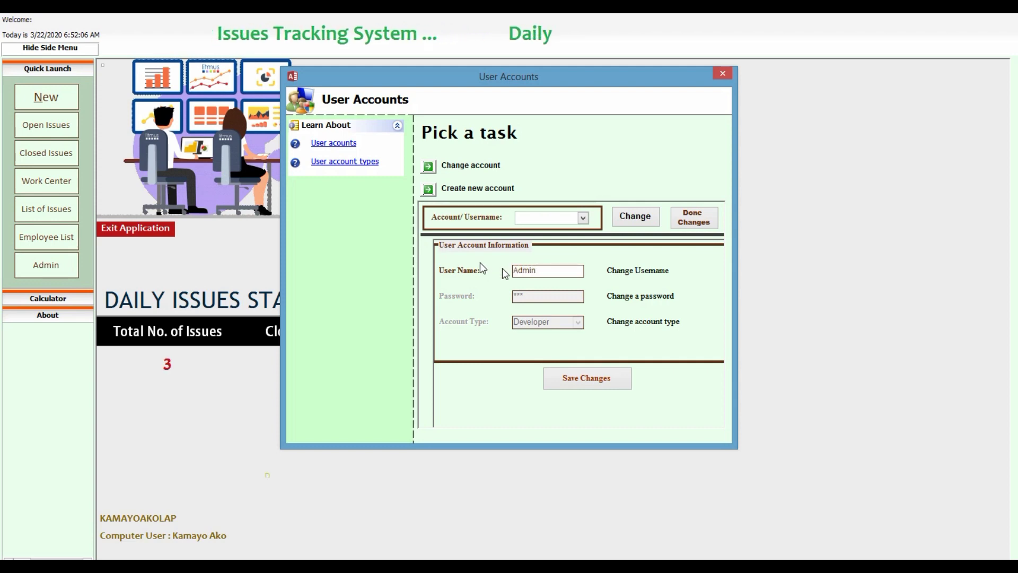
click(623, 297)
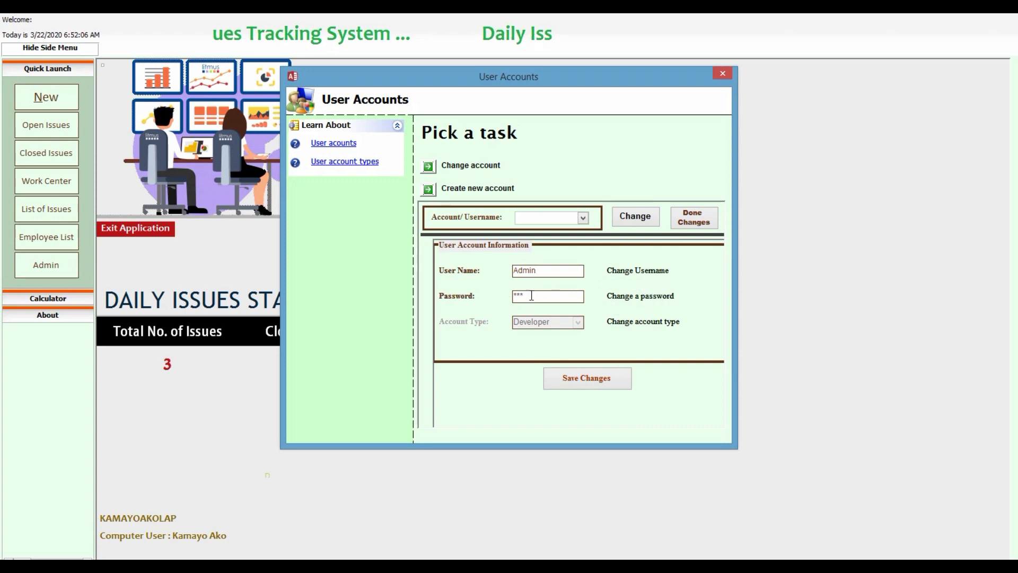
click(530, 295)
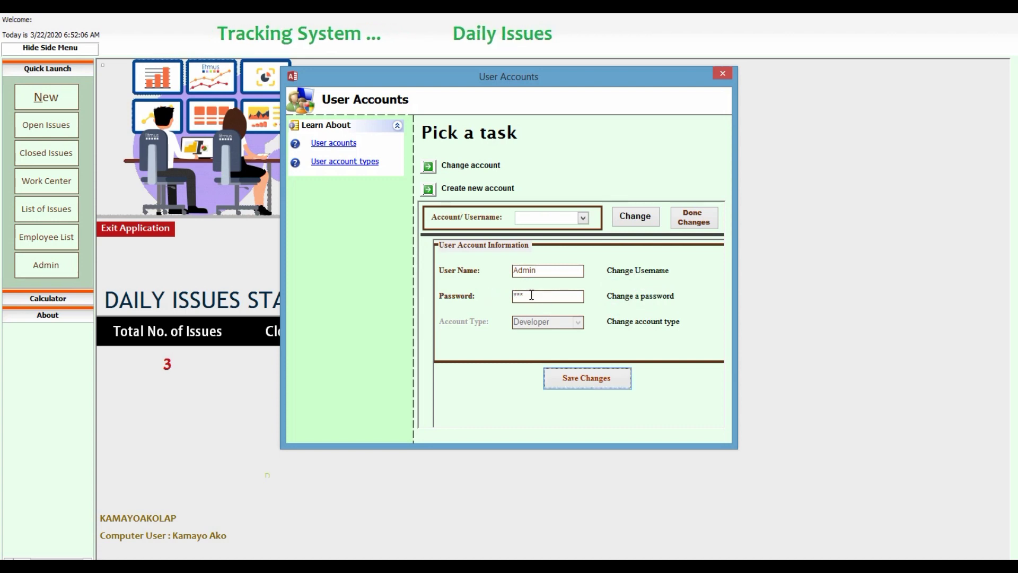
click(530, 295)
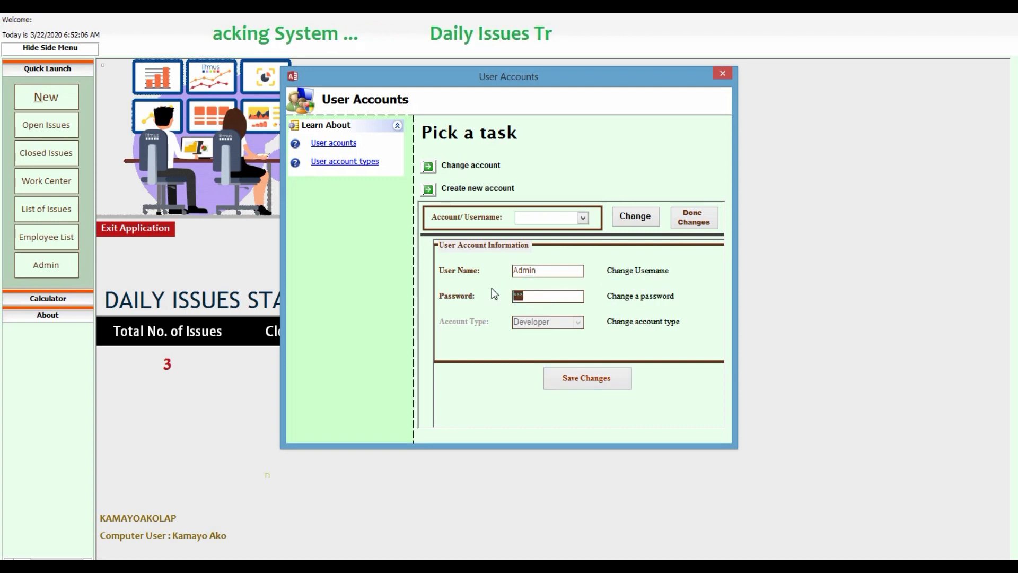
text(12345)
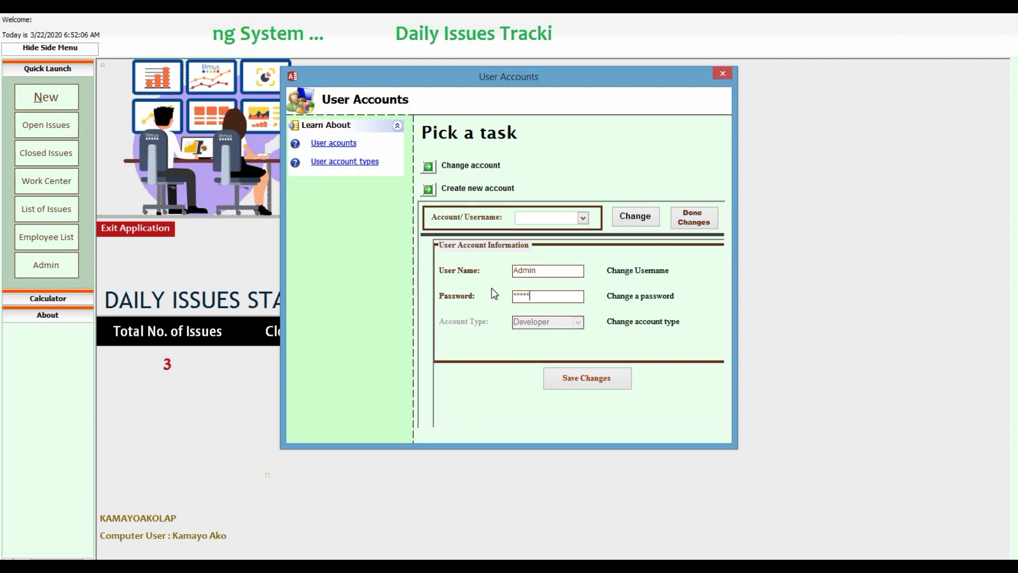
Keep the account type as Developer, save the changed record, and close User Accounts.
click(631, 322)
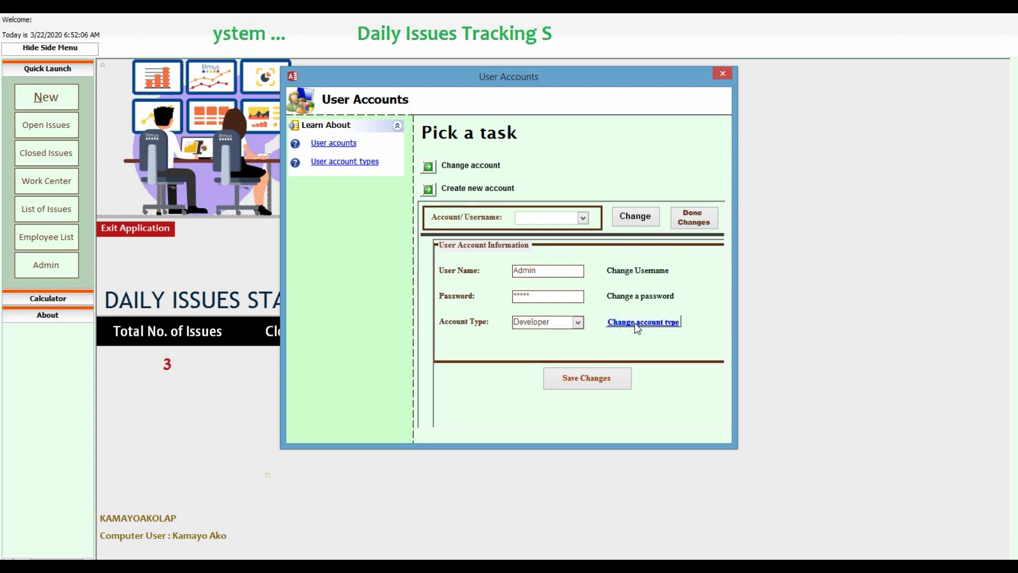
click(578, 322)
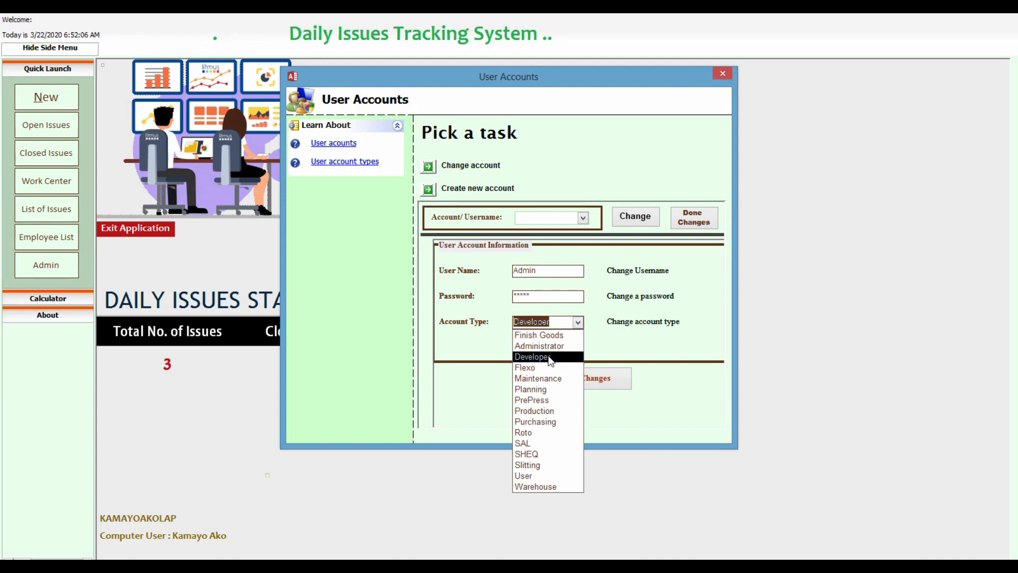
click(550, 359)
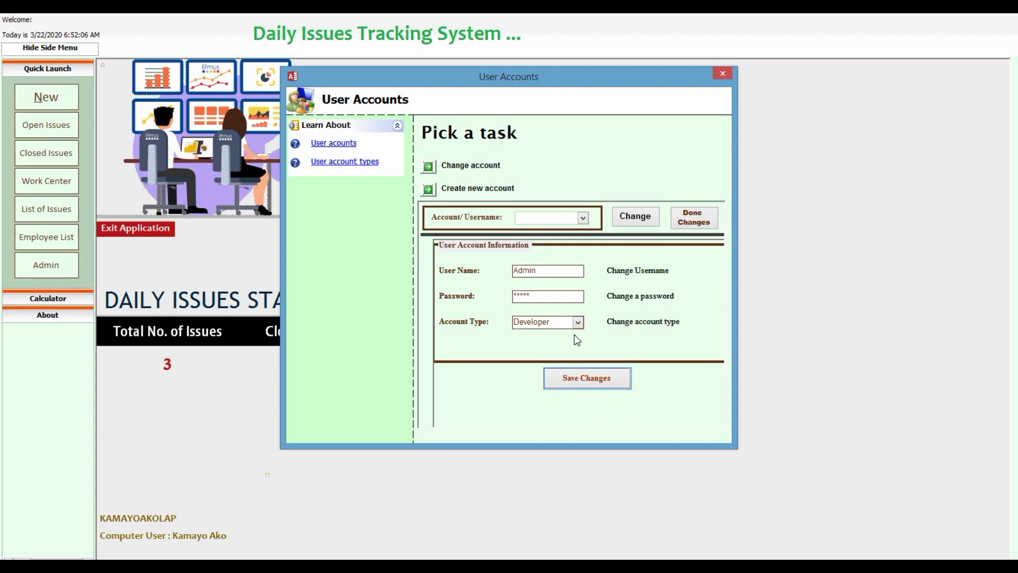
click(693, 217)
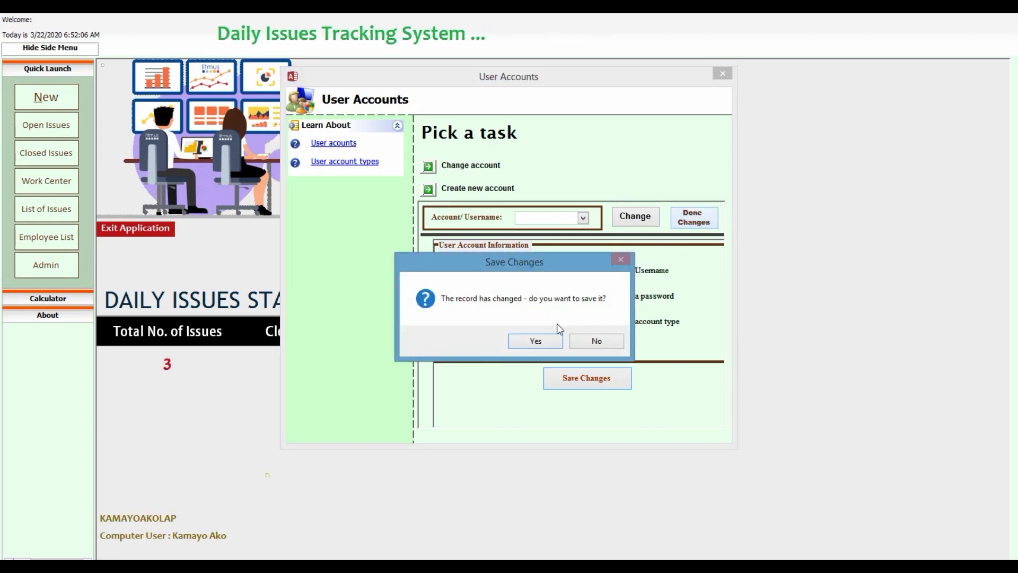
click(536, 340)
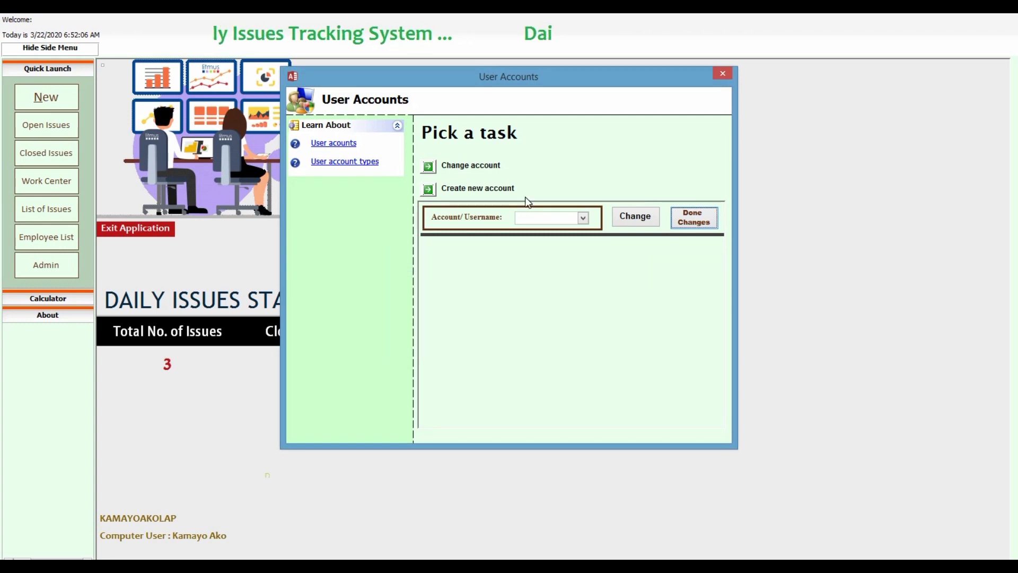
click(722, 75)
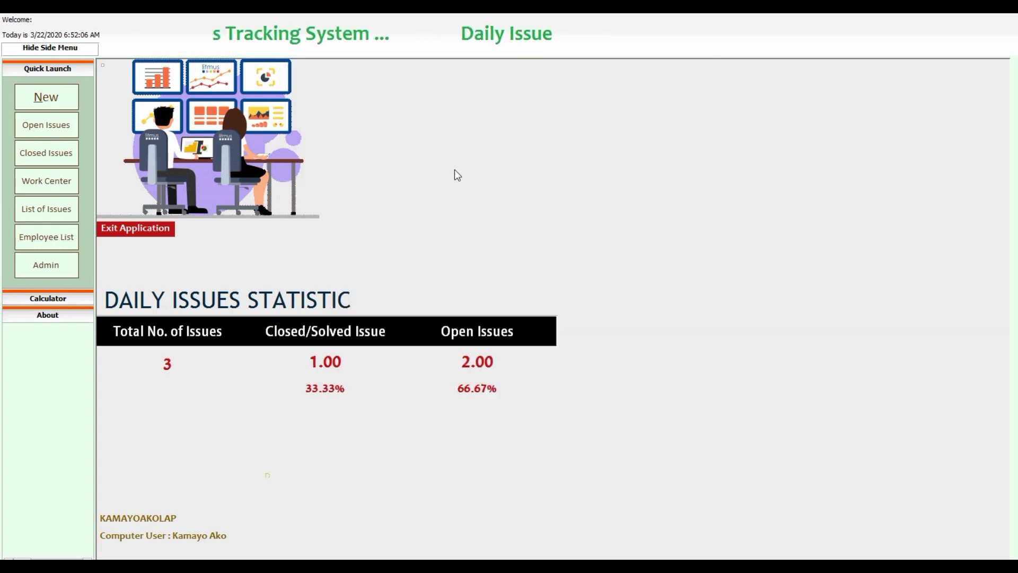
Exit the tracking application and confirm Yes in the Quit Application dialog.
click(133, 229)
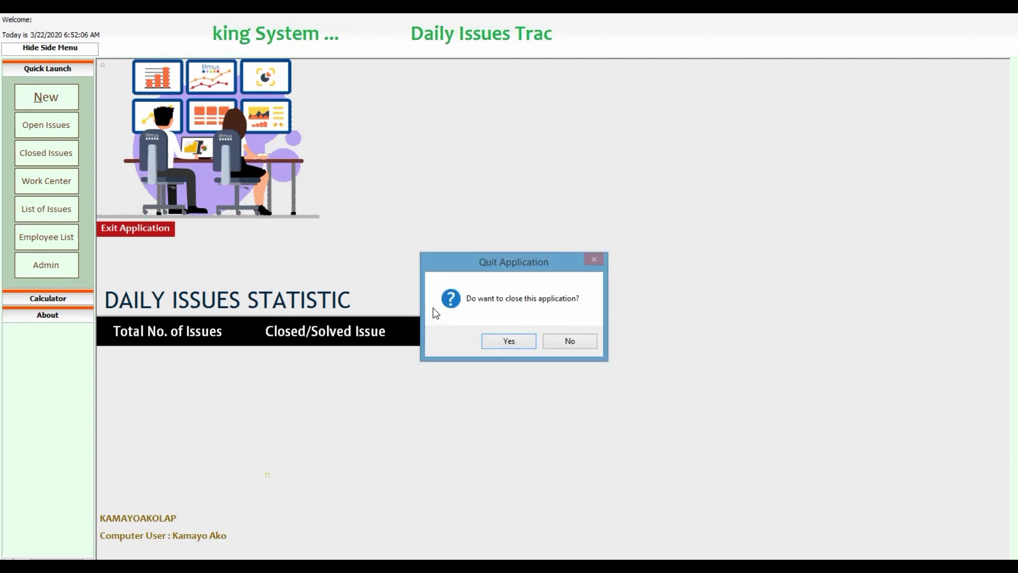
click(492, 343)
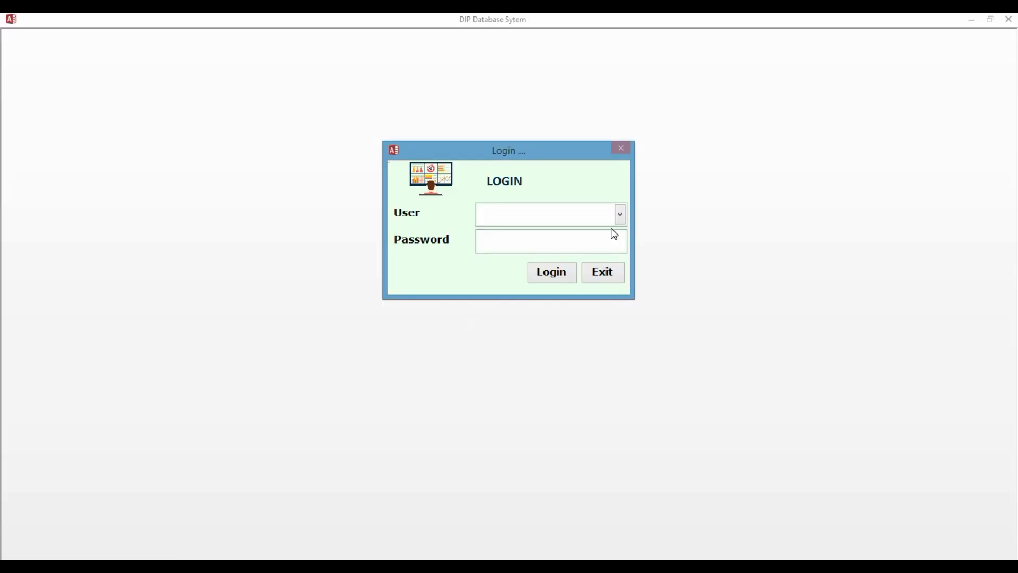
Select Admin as the login user, log in, and dismiss the Welcome message.
click(616, 221)
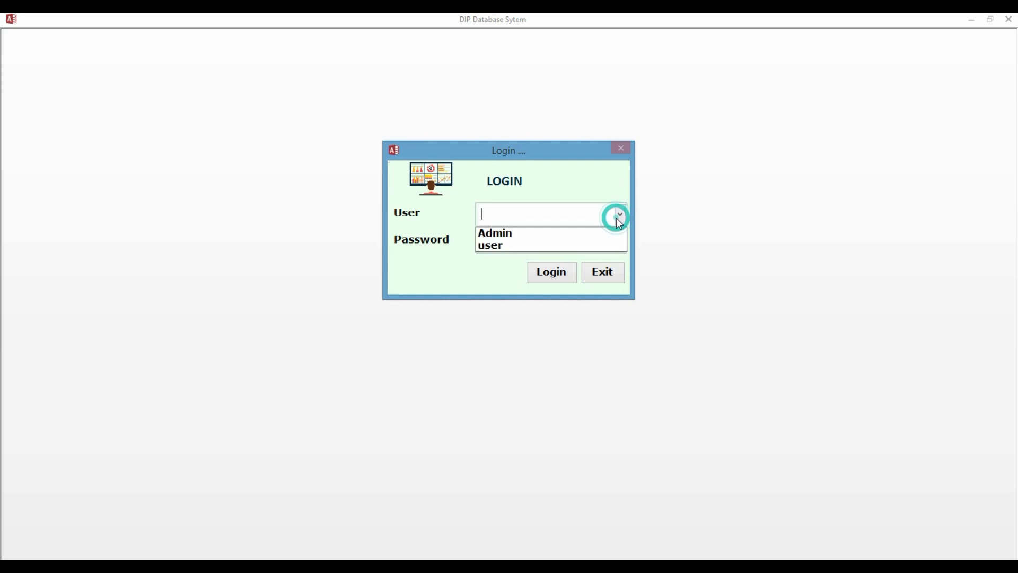
click(572, 232)
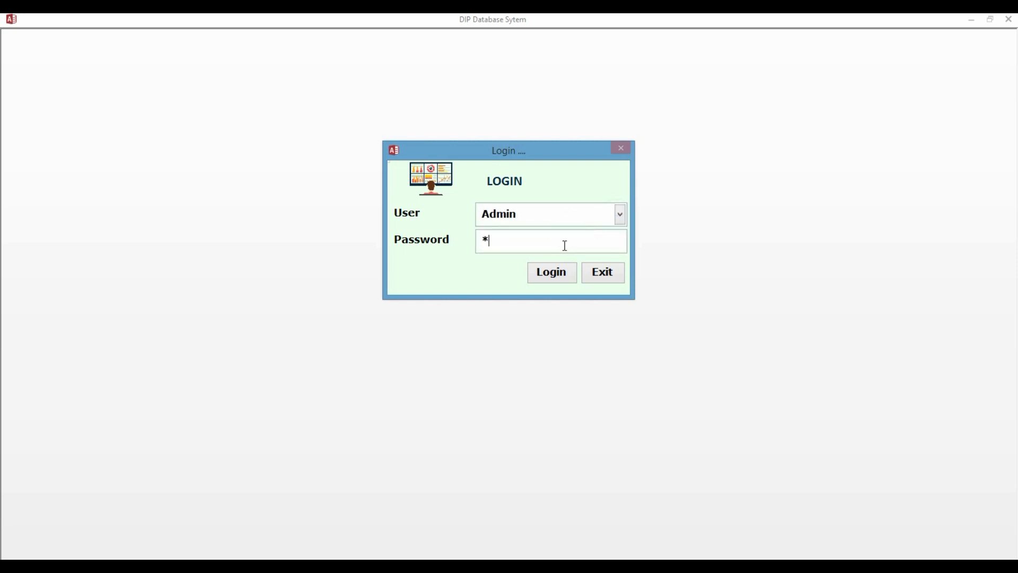
click(556, 272)
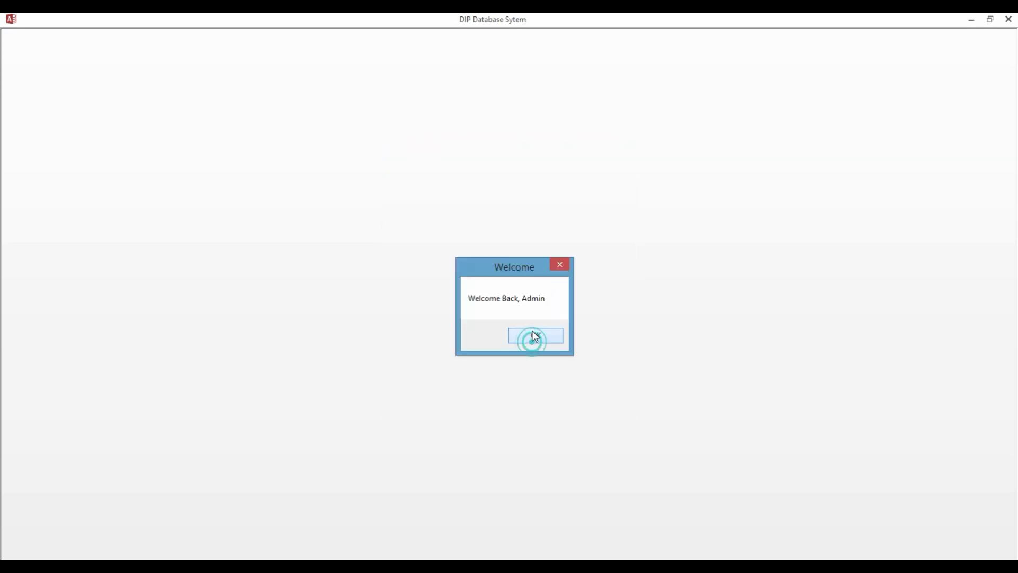
click(534, 336)
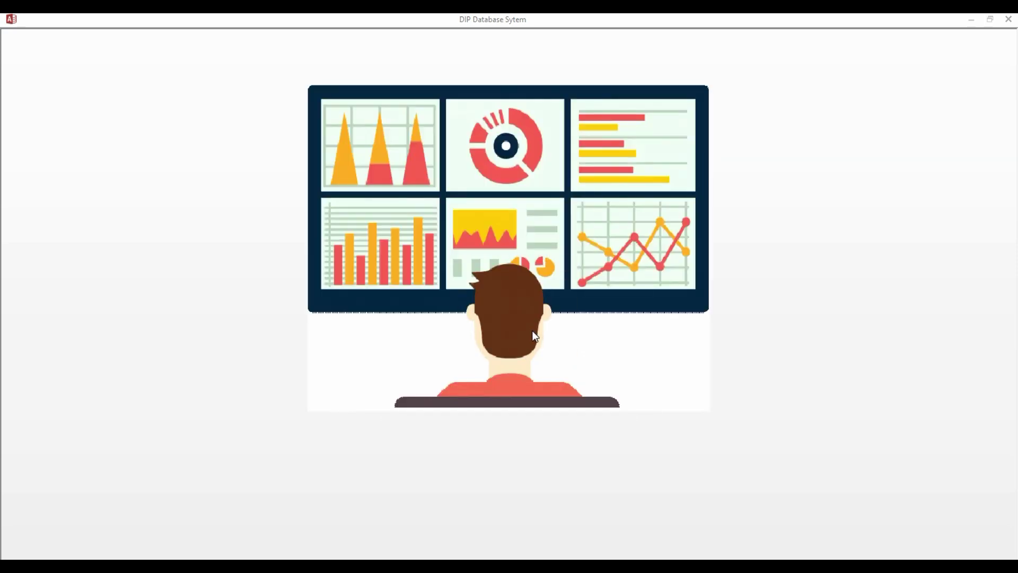